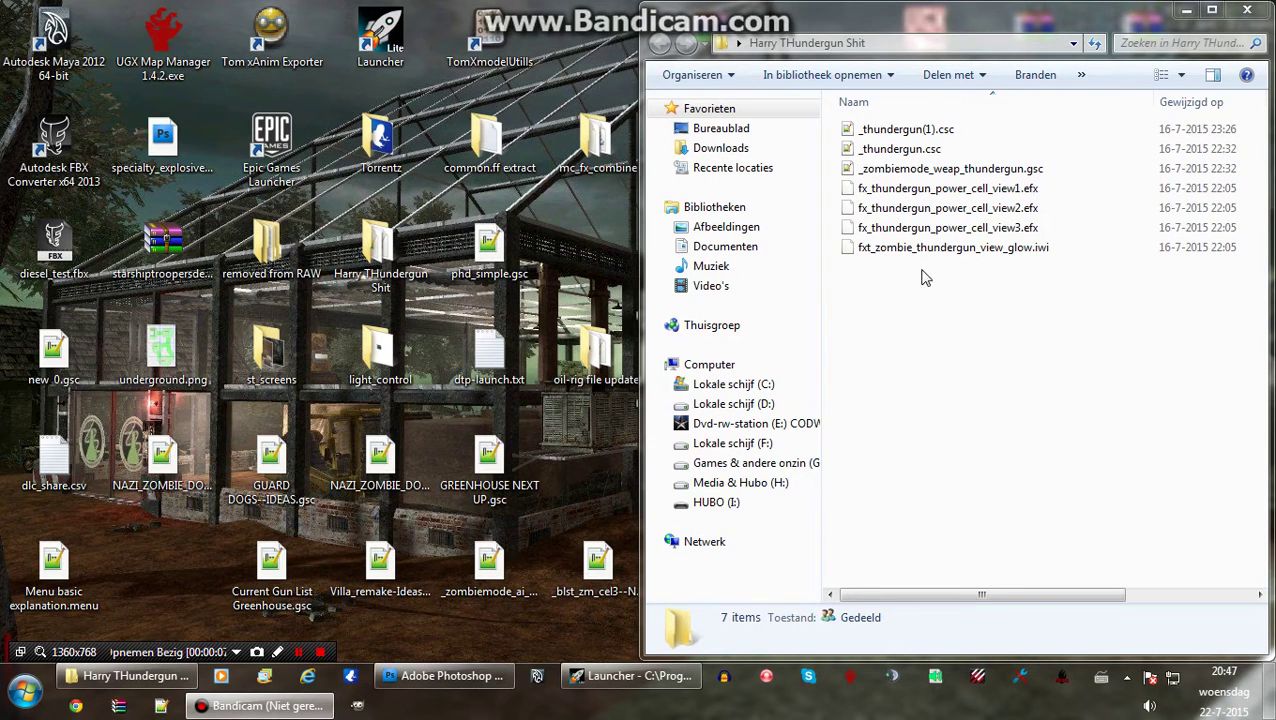
{"action": "left_click_drag", "start_coordinate": [921, 268], "coordinate": [966, 254]}
{"action": "left_click_drag", "start_coordinate": [946, 299], "coordinate": [1010, 292]}
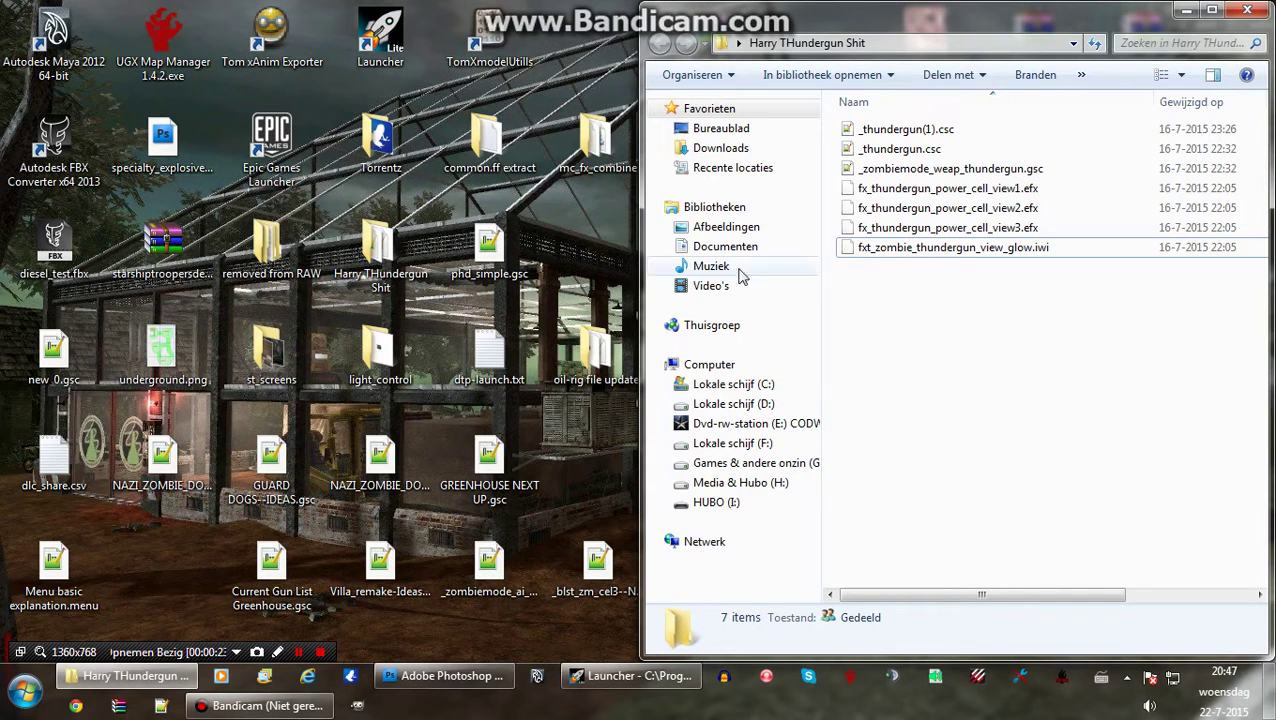
- Open the Texture's folder inside COD MOD Tools beside the thundergun folder and find Tom_IWI&DDS.exe
{"action": "left_click", "coordinate": [130, 676]}
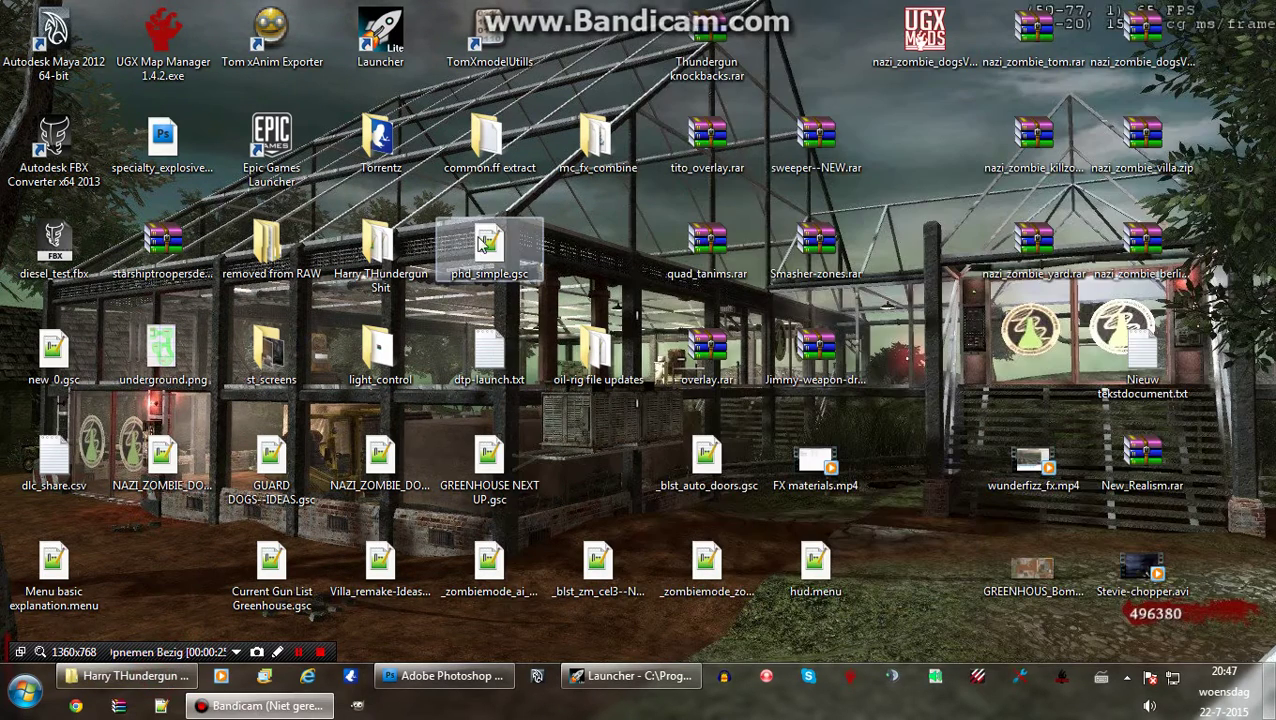
{"action": "left_click", "coordinate": [130, 676]}
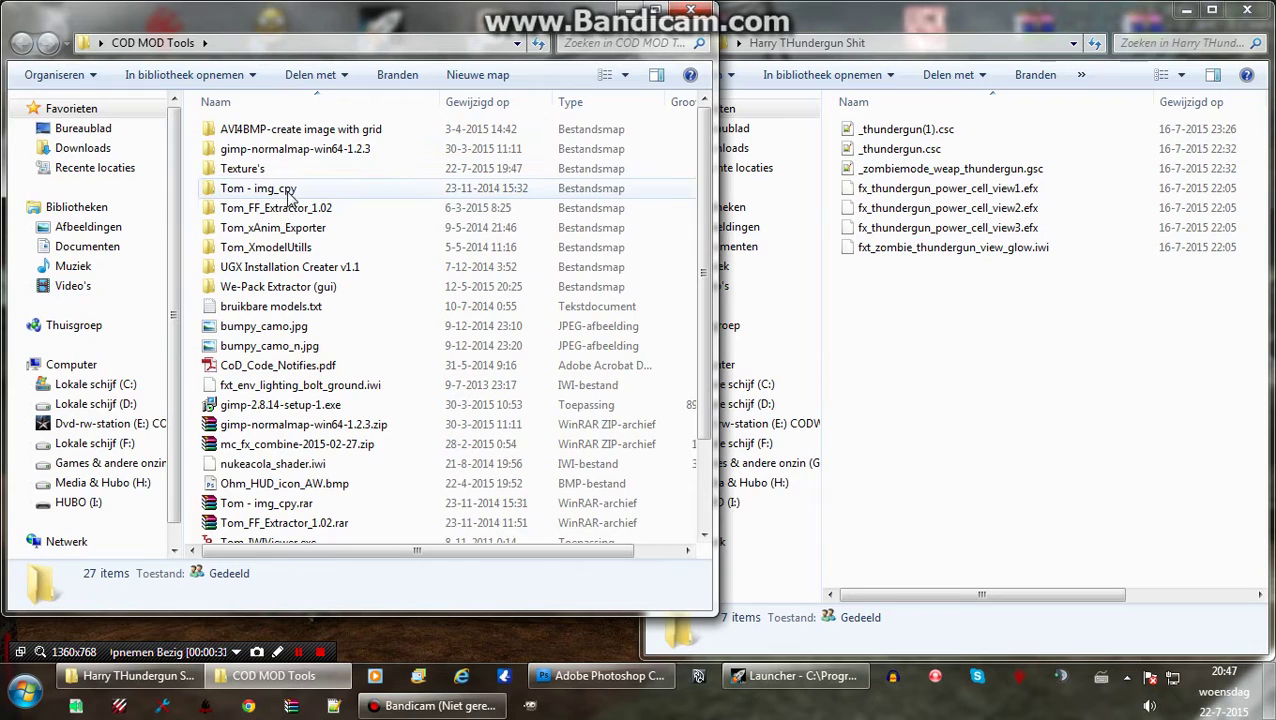
{"action": "double_click", "coordinate": [245, 168]}
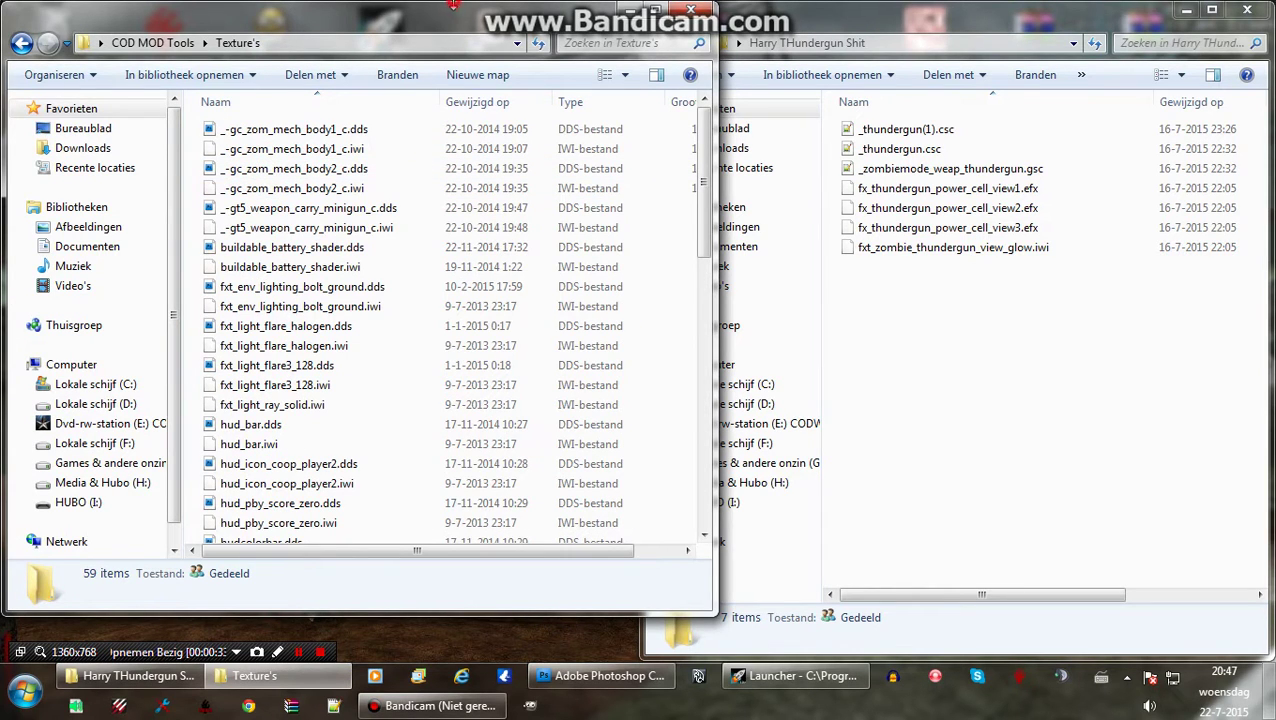
{"action": "left_click_drag", "start_coordinate": [453, 5], "coordinate": [453, 0]}
{"action": "scroll", "coordinate": [397, 467], "scroll_direction": "down", "scroll_amount": 5}
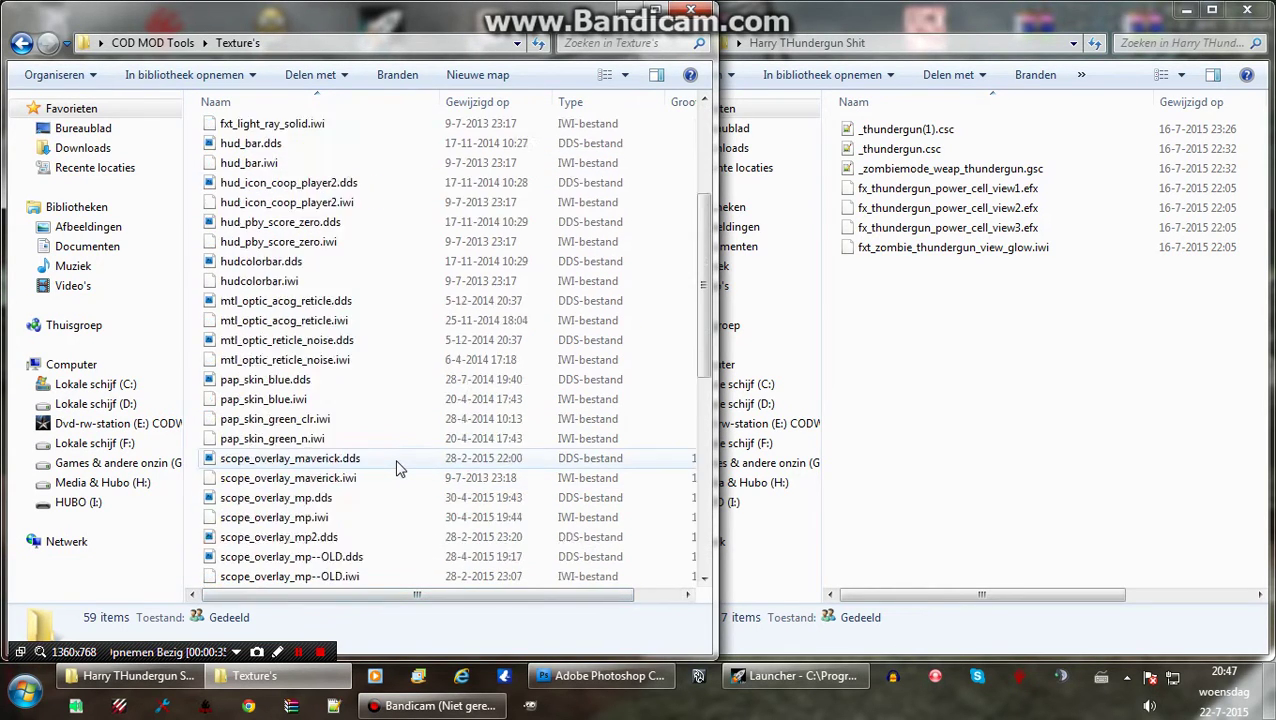
{"action": "scroll", "coordinate": [397, 467], "scroll_direction": "down", "scroll_amount": 7}
- Convert fxt_zombie_thundergun_view_glow.iwi to DDS with Tom_IWI&DDS.exe, and put the Texture's window away
{"action": "left_click", "coordinate": [985, 383]}
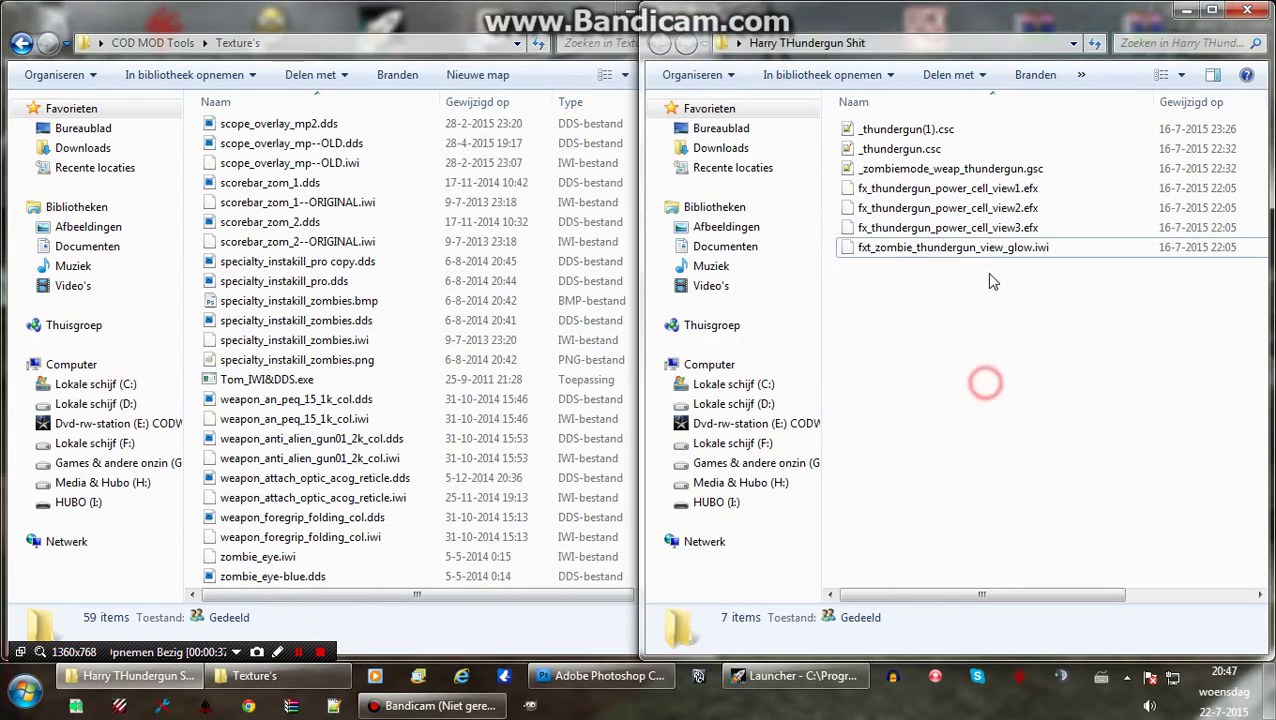
{"action": "left_click_drag", "start_coordinate": [986, 247], "coordinate": [262, 385]}
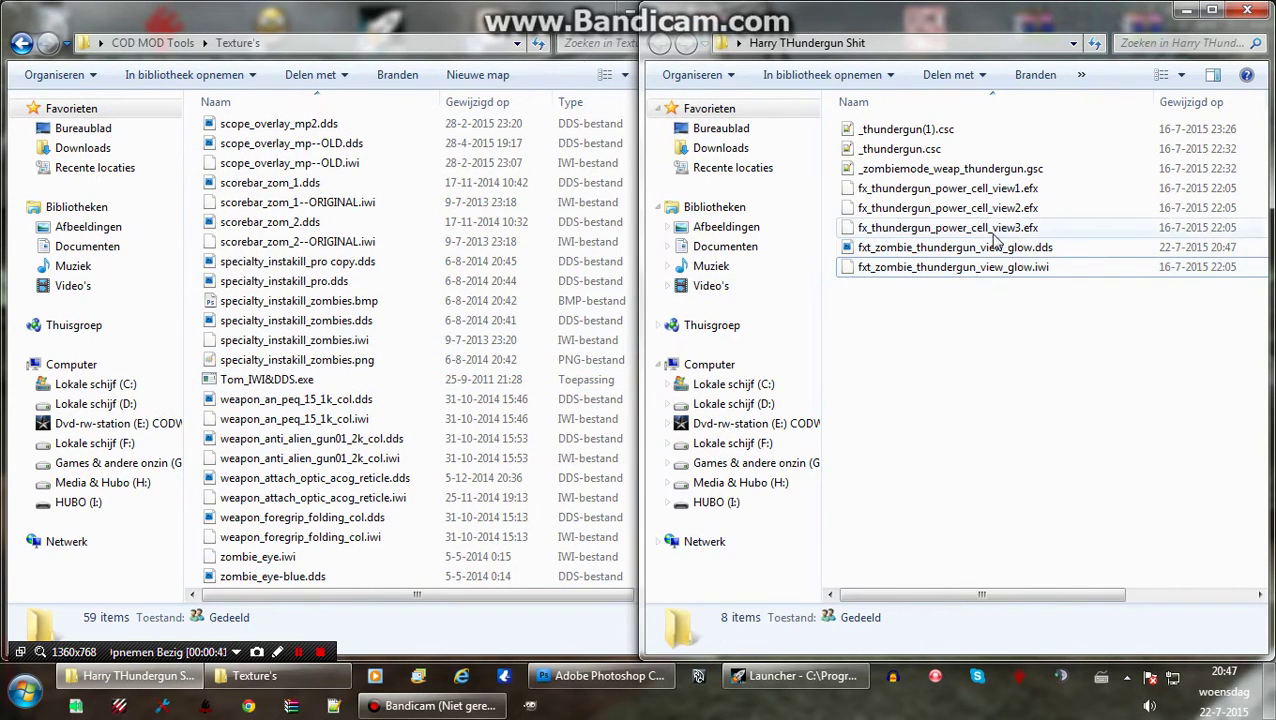
{"action": "left_click", "coordinate": [626, 12]}
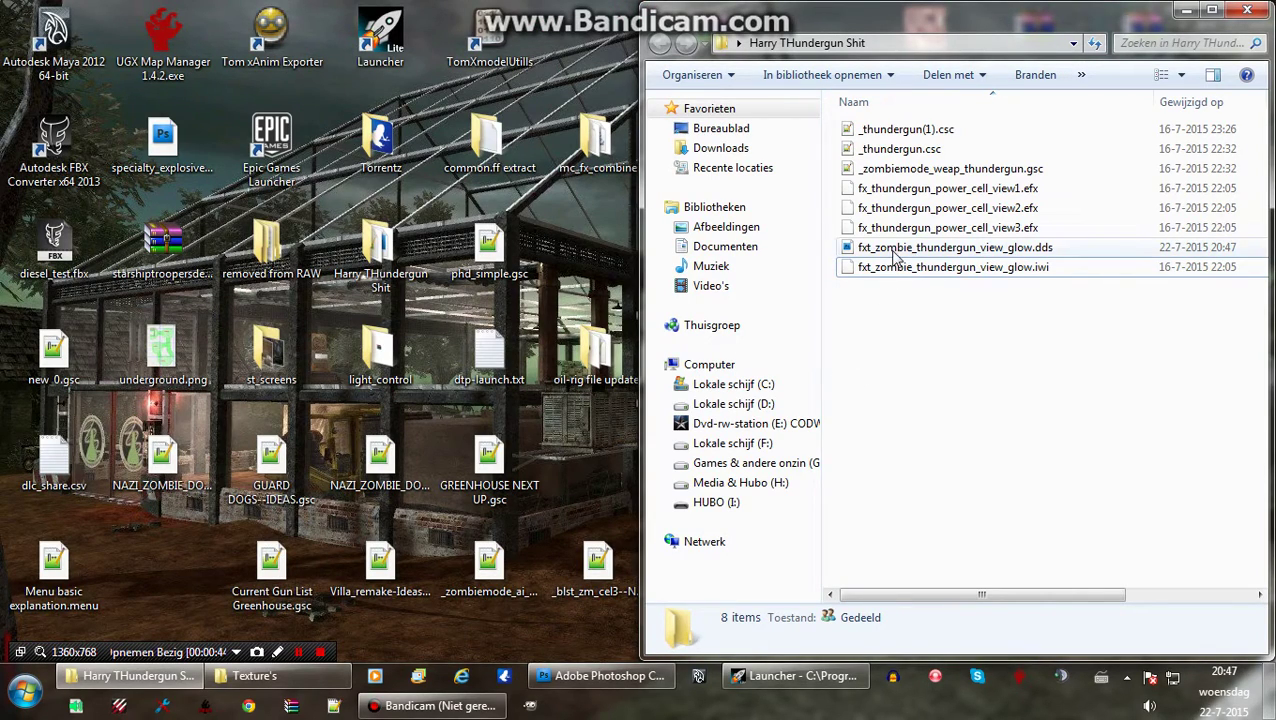
- Open fxt_zombie_thundergun_view_glow.dds from the thundergun folder in Photoshop and view it at 300%
{"action": "left_click", "coordinate": [603, 676]}
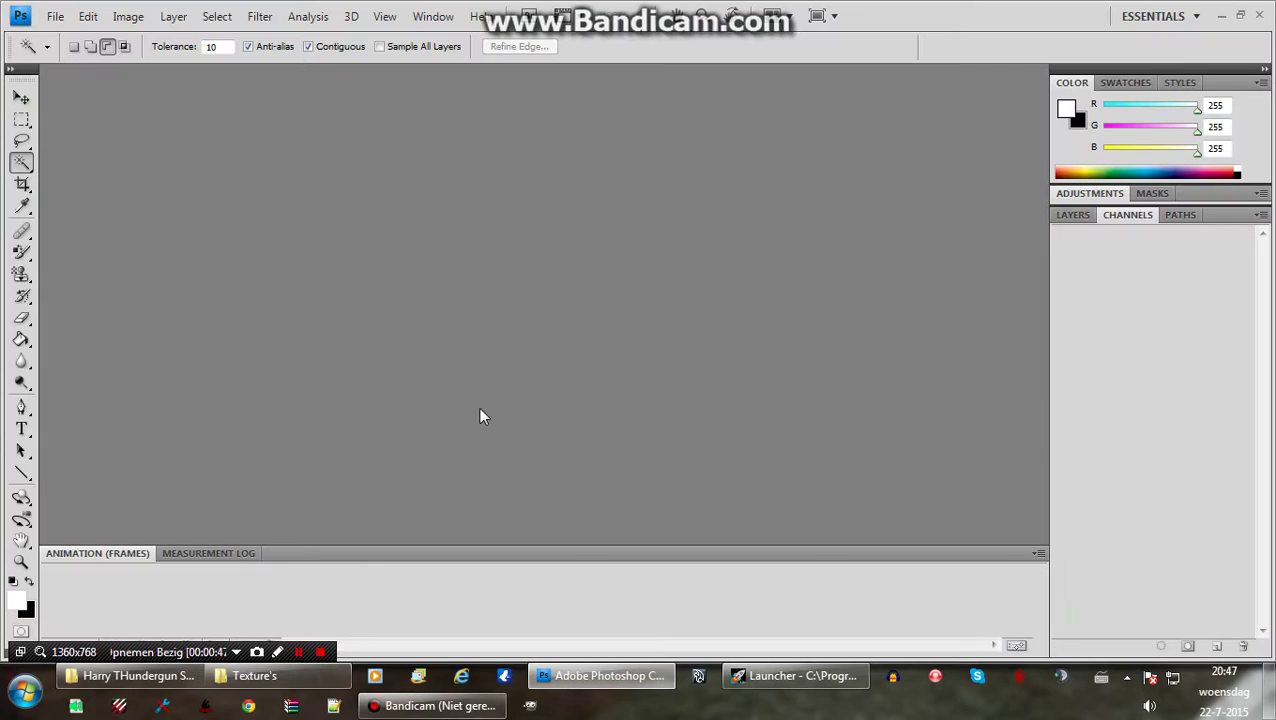
{"action": "left_click", "coordinate": [118, 678]}
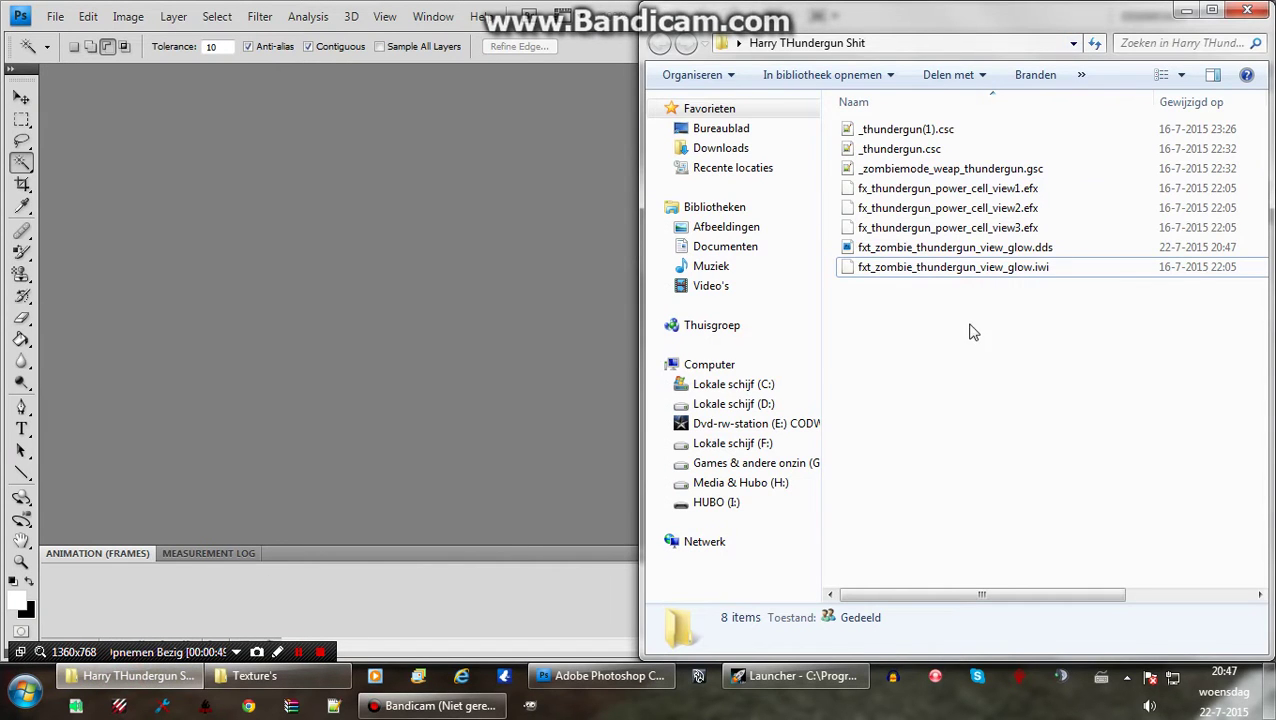
{"action": "double_click", "coordinate": [982, 249]}
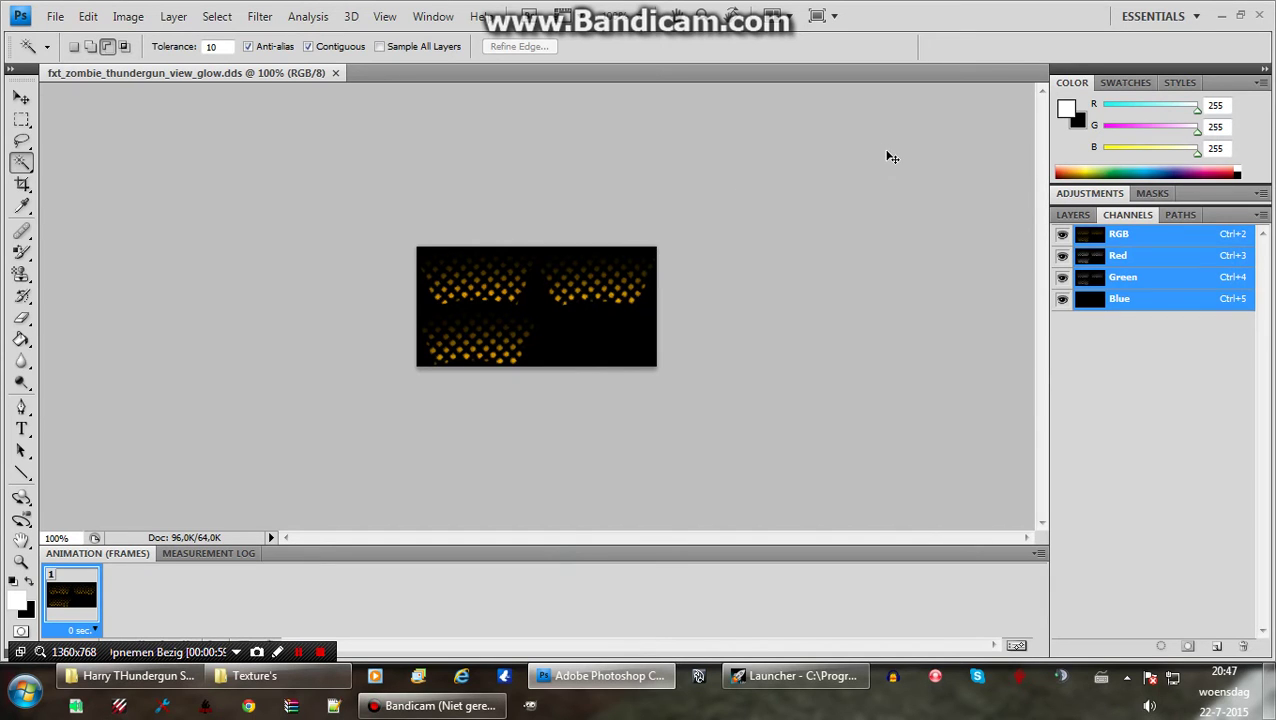
{"action": "key", "text": "ctrl+plus"}
{"action": "key", "text": "ctrl+plus"}
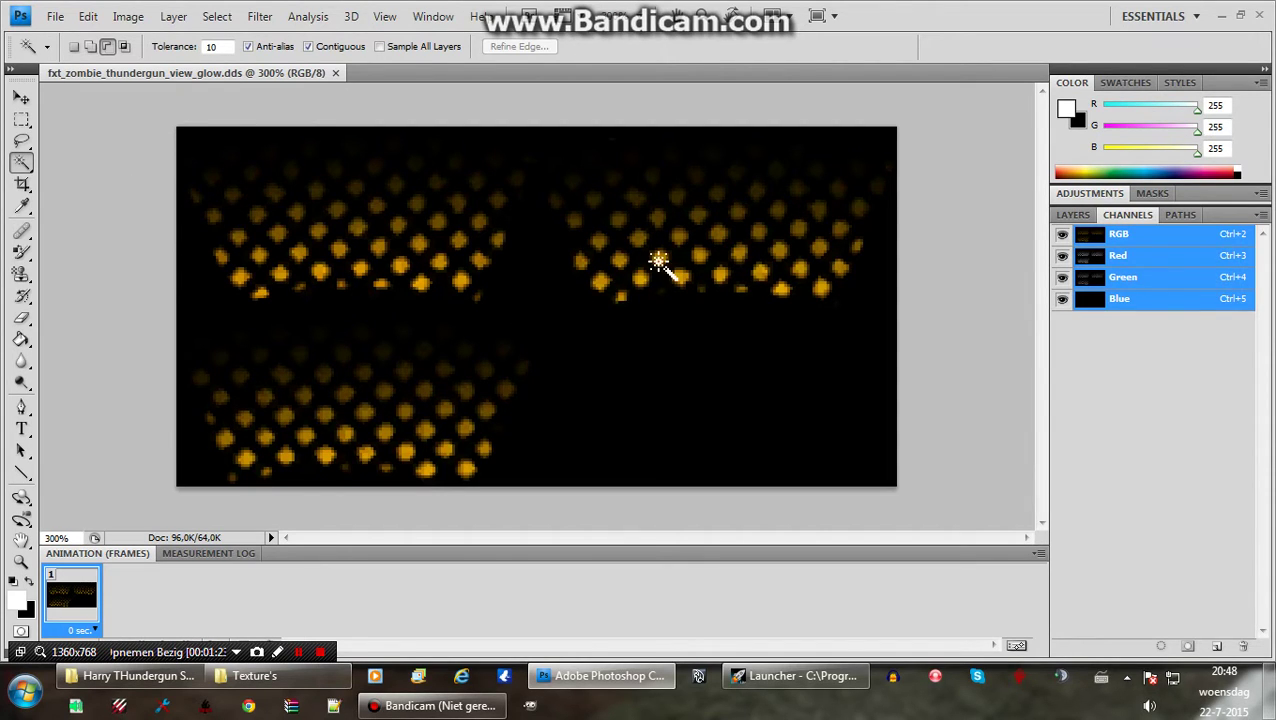
- Select the black background with the Magic Wand at tolerance 10 and invert the selection so it covers the orange dots
{"action": "left_click", "coordinate": [25, 165]}
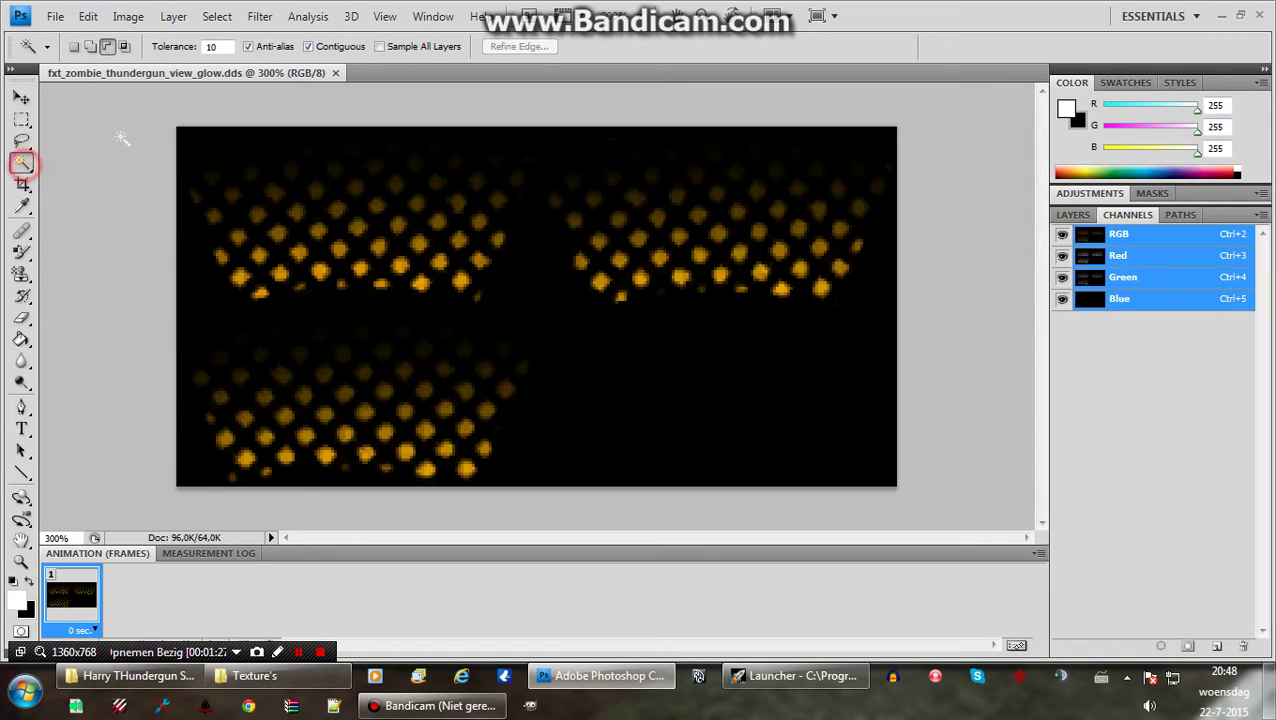
{"action": "right_click", "coordinate": [22, 163]}
{"action": "left_click_drag", "start_coordinate": [99, 188], "coordinate": [98, 182]}
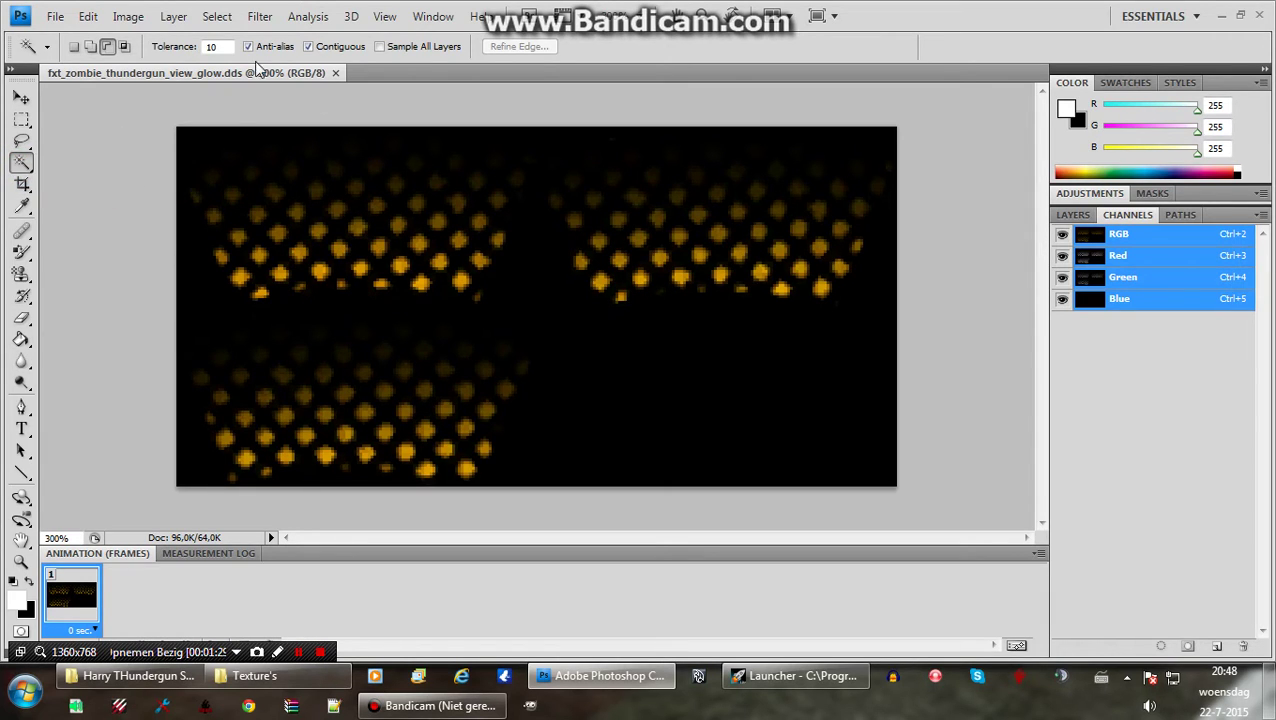
{"action": "left_click", "coordinate": [214, 46]}
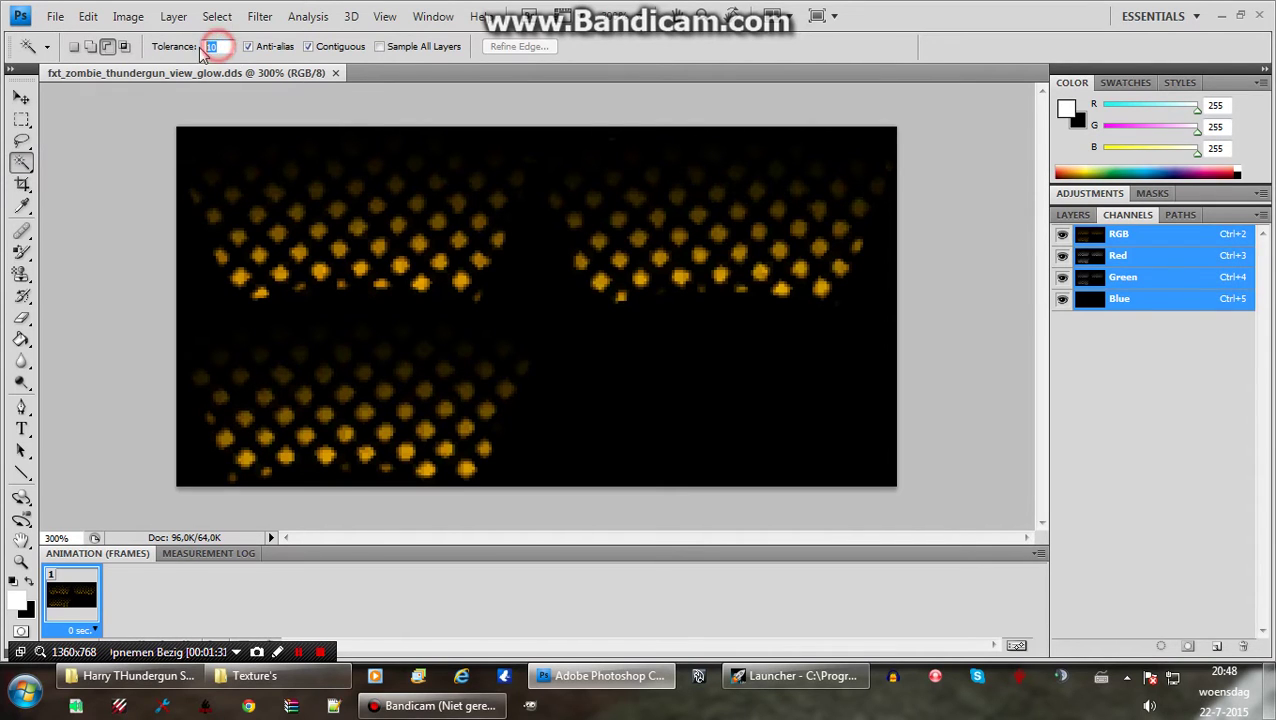
{"action": "left_click", "coordinate": [217, 47]}
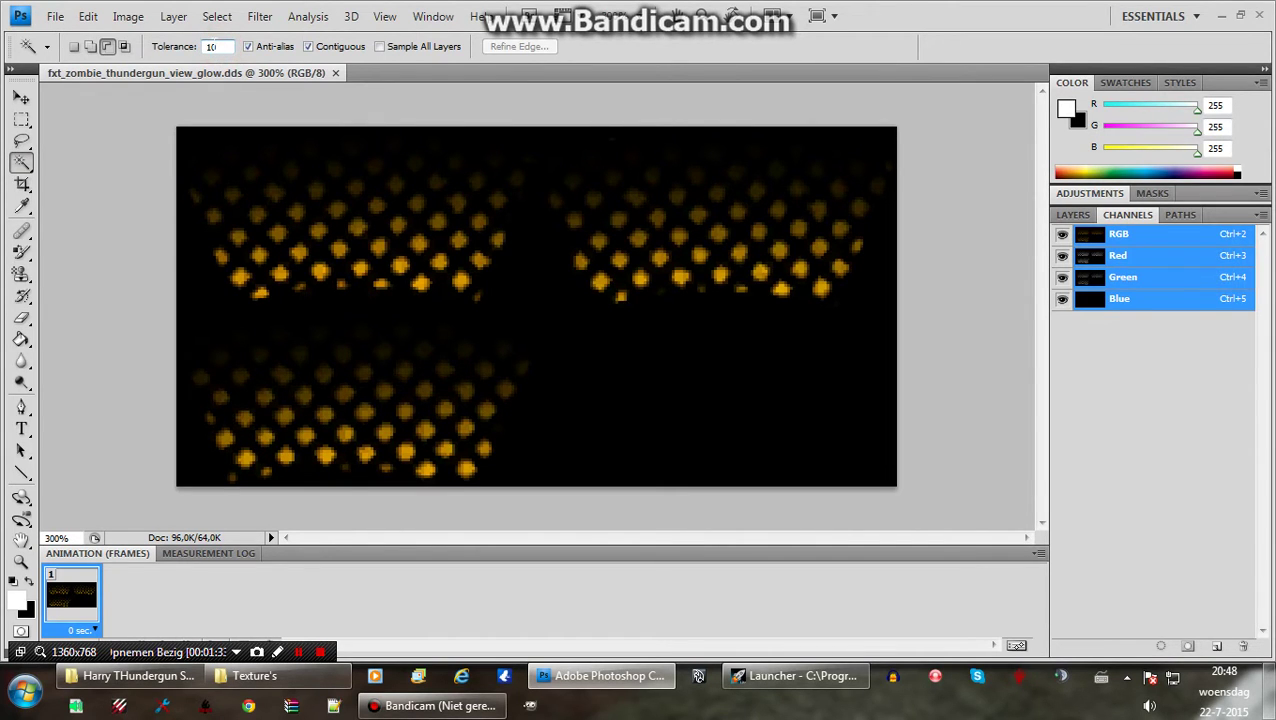
{"action": "left_click", "coordinate": [673, 416]}
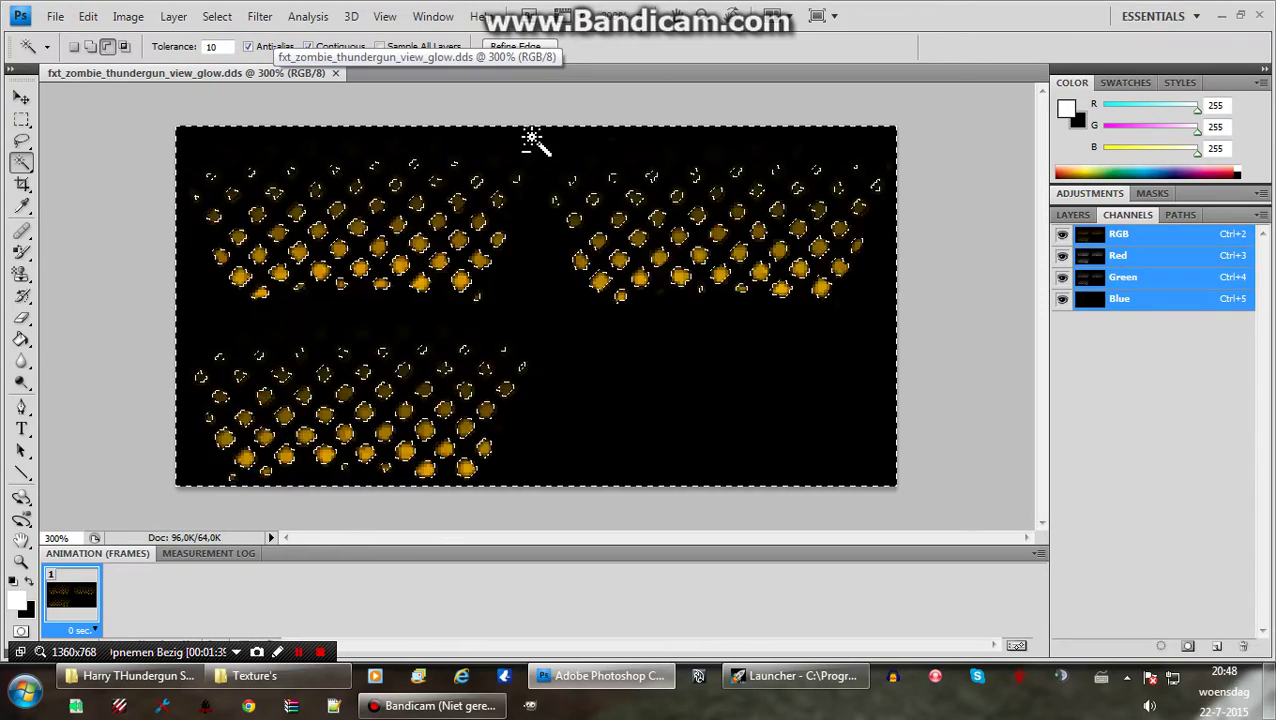
{"action": "left_click", "coordinate": [726, 414], "text": "alt"}
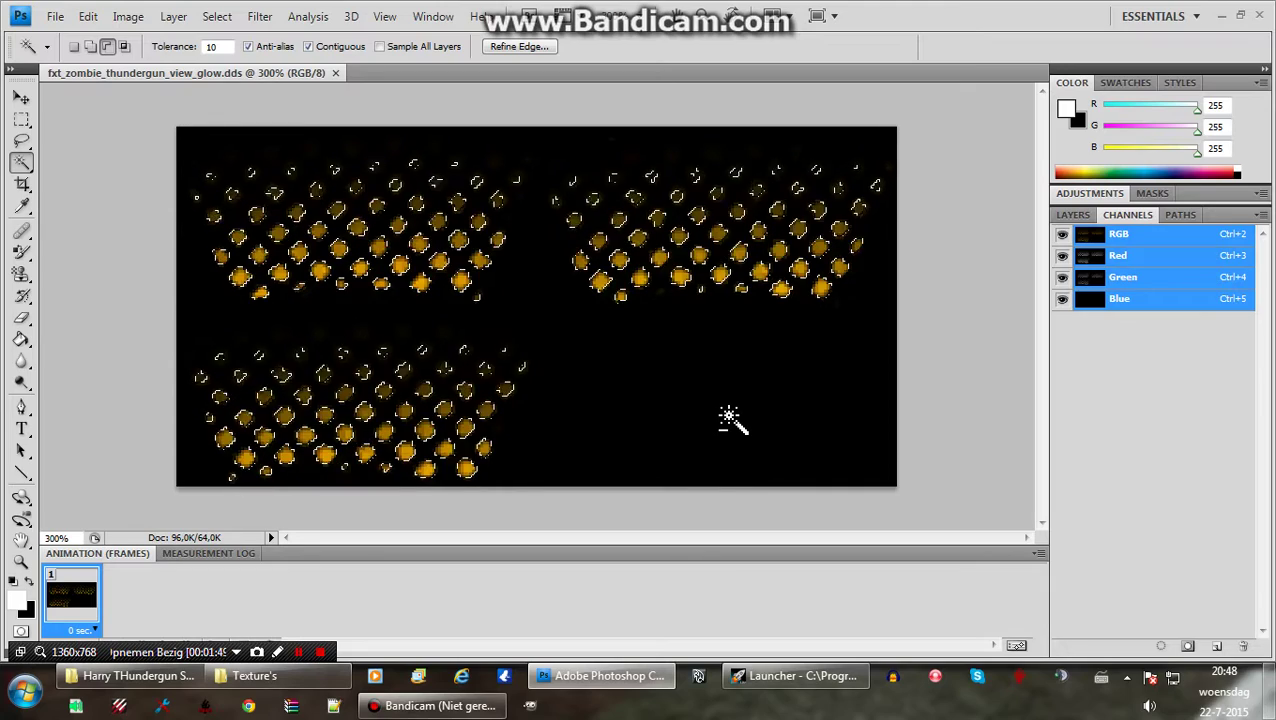
- Copy the selected dots to a new layer and delete the Background layer
{"action": "key", "text": "ctrl+j"}
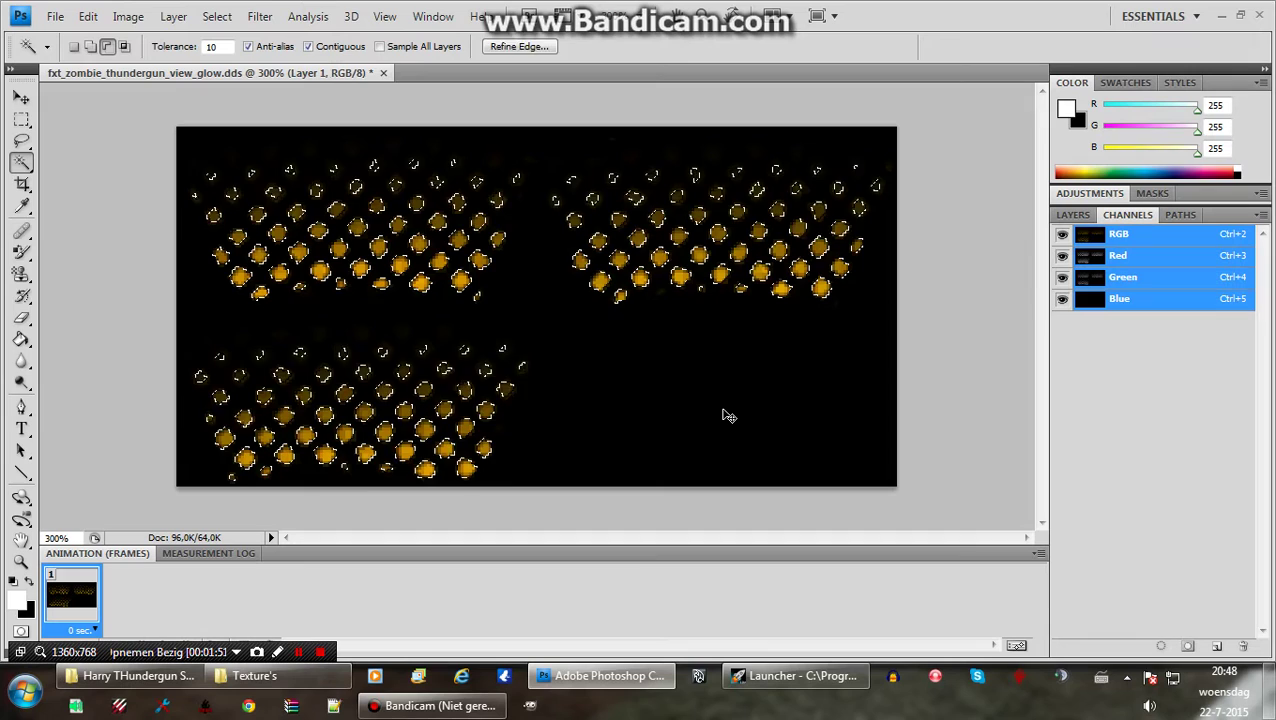
{"action": "left_click", "coordinate": [1072, 214]}
{"action": "left_click_drag", "start_coordinate": [1157, 341], "coordinate": [1246, 655]}
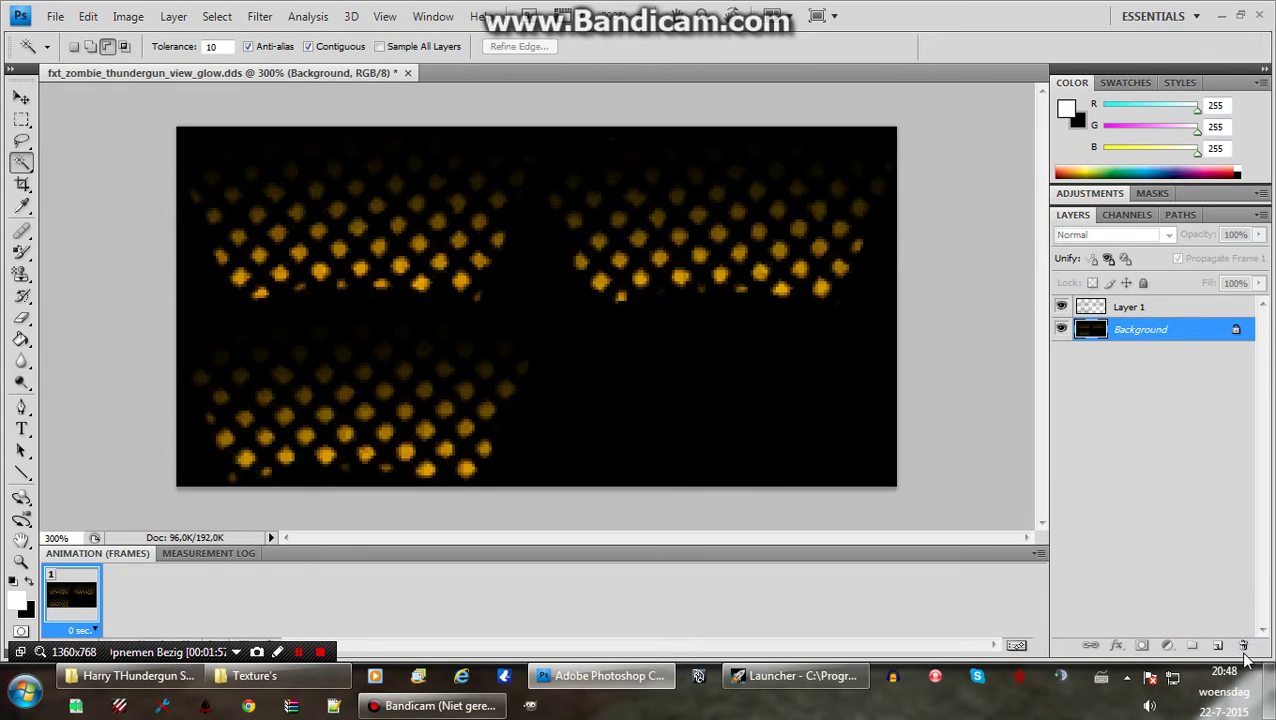
{"action": "left_click_drag", "start_coordinate": [1131, 333], "coordinate": [1246, 646]}
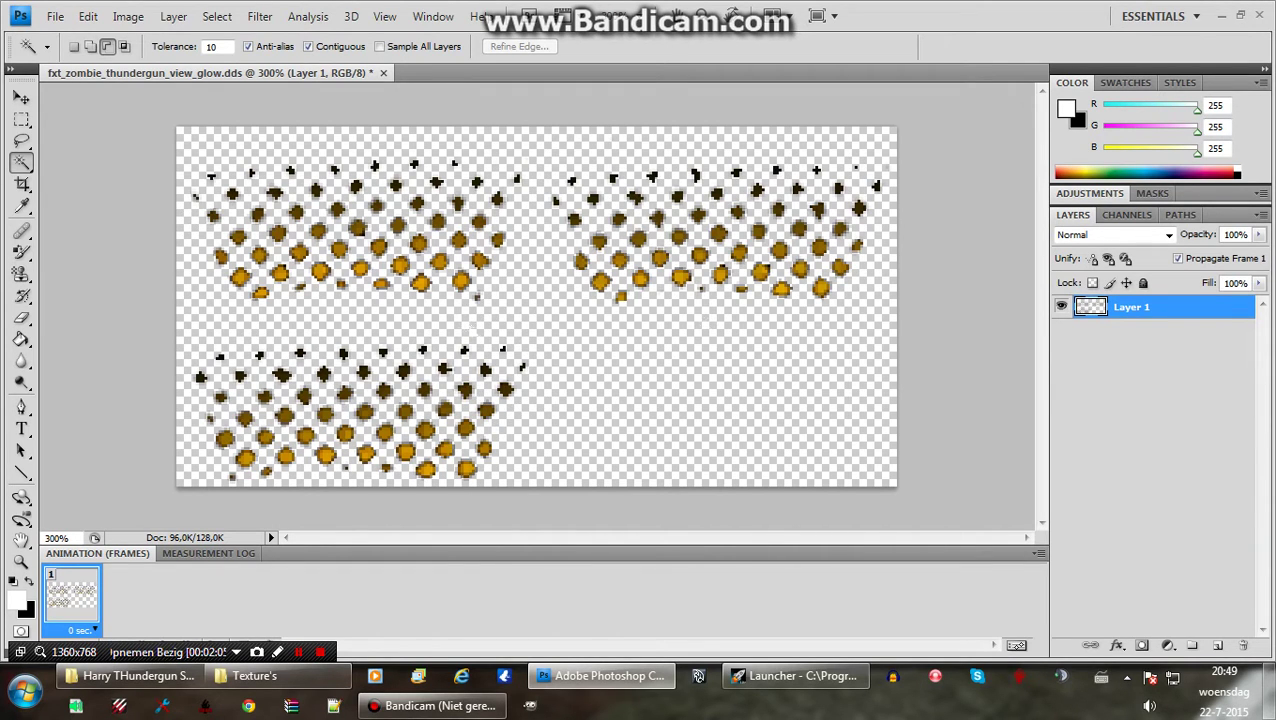
- Save the texture over the DDS file as DXT5 ARGB 8 bpp interpolated alpha with generated MIP maps
{"action": "left_click", "coordinate": [55, 16]}
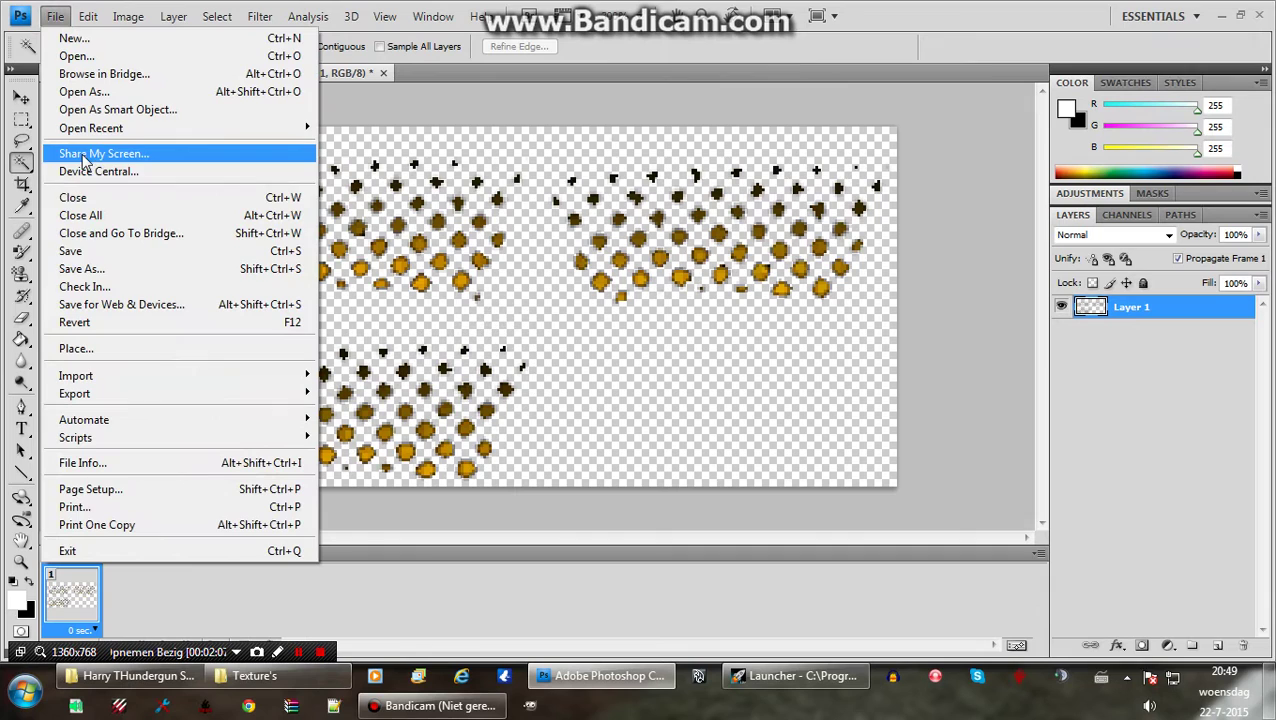
{"action": "left_click", "coordinate": [86, 254]}
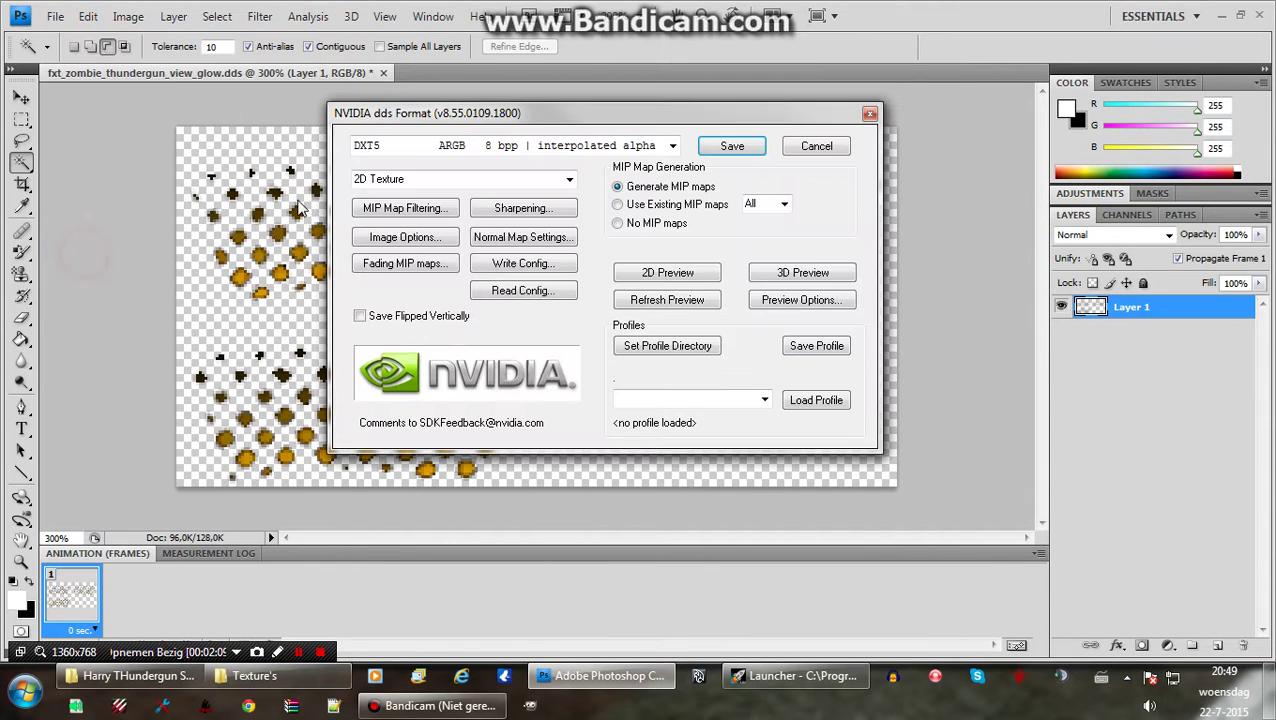
{"action": "left_click", "coordinate": [728, 145]}
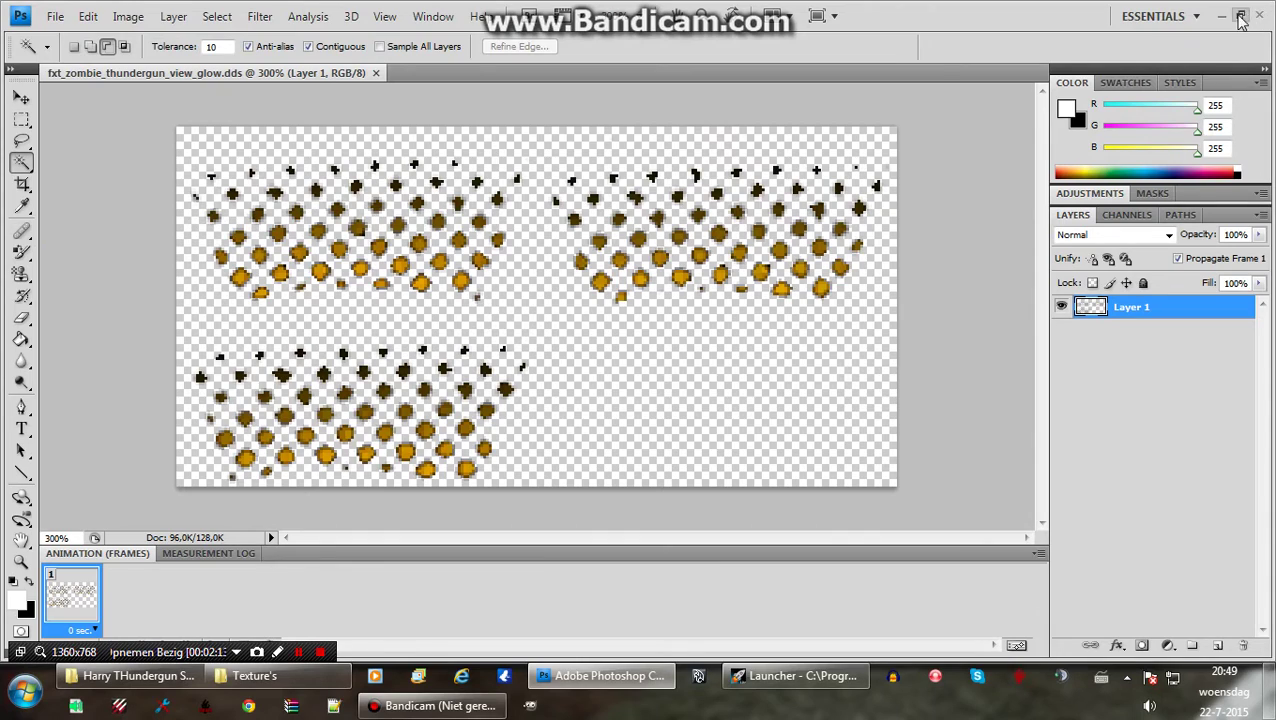
- Leave Photoshop and open the texture_assets folder in the Call of Duty - World at War directory
{"action": "left_click", "coordinate": [1221, 17]}
{"action": "left_click", "coordinate": [998, 388]}
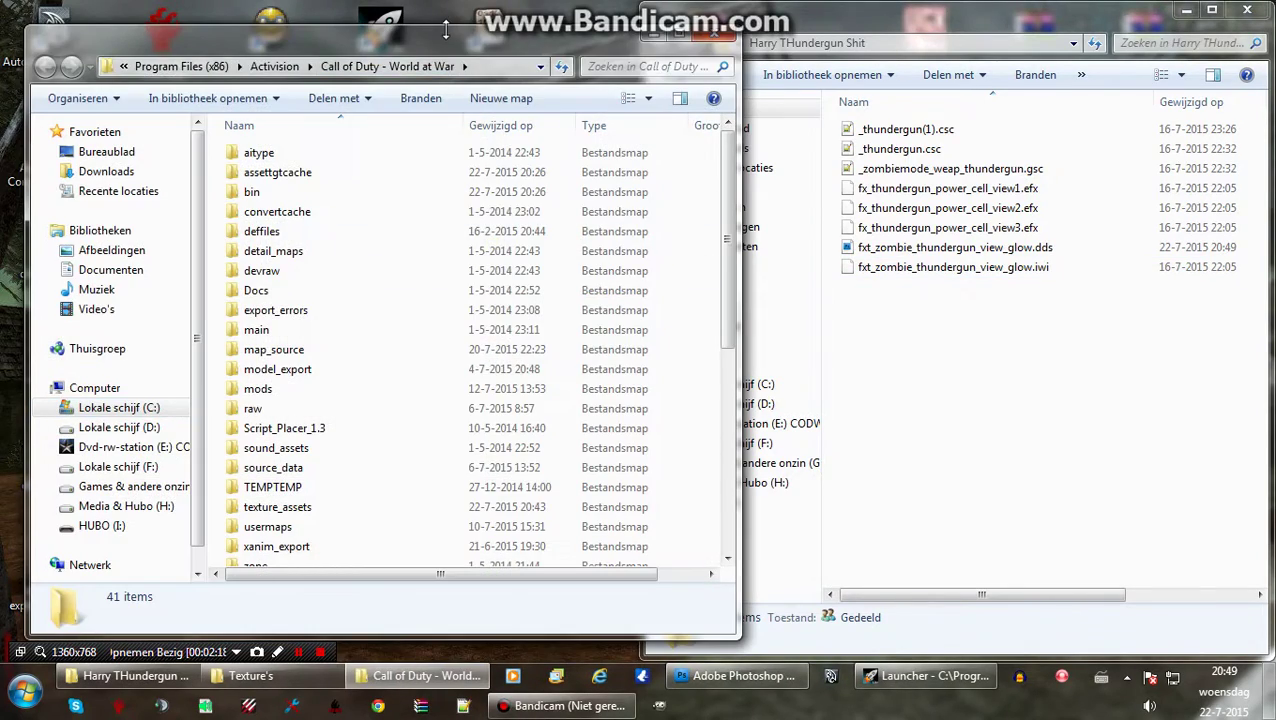
{"action": "double_click", "coordinate": [445, 32]}
{"action": "left_click", "coordinate": [268, 486]}
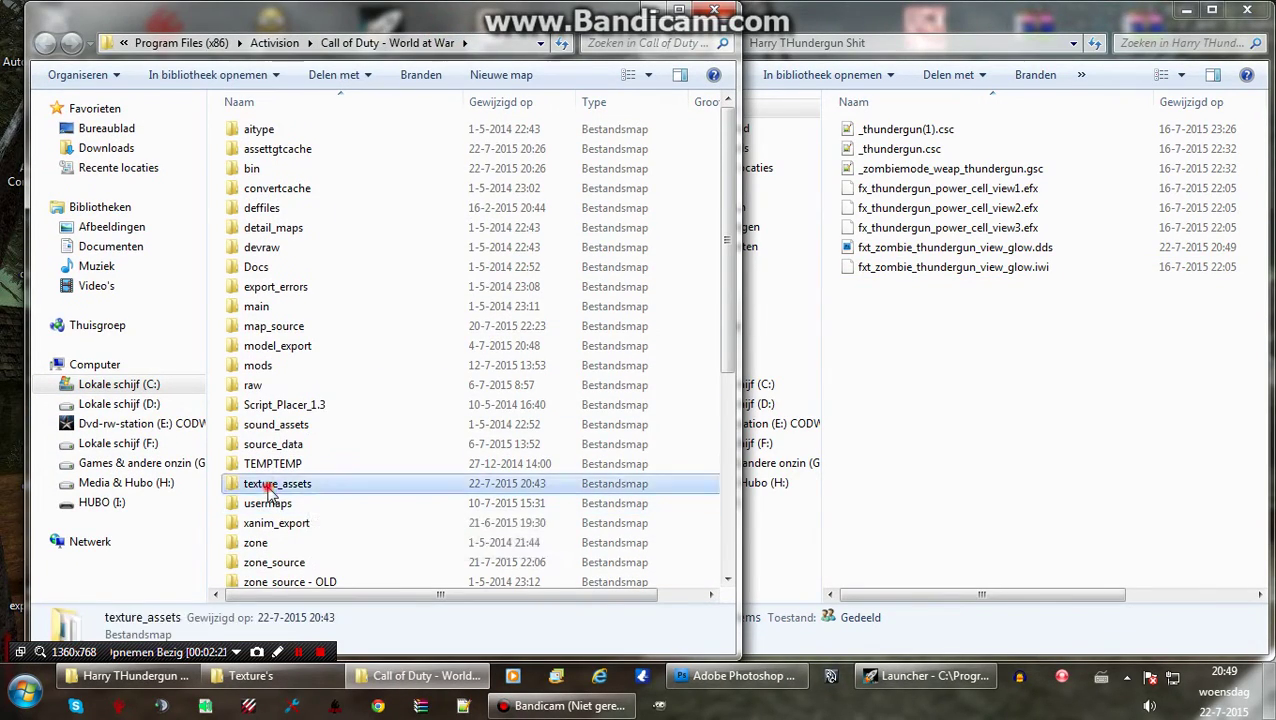
{"action": "double_click", "coordinate": [268, 486]}
- Copy fxt_zombie_thundergun_view_glow.dds from the thundergun folder into texture_assets
{"action": "left_click", "coordinate": [925, 300]}
{"action": "left_click", "coordinate": [860, 248]}
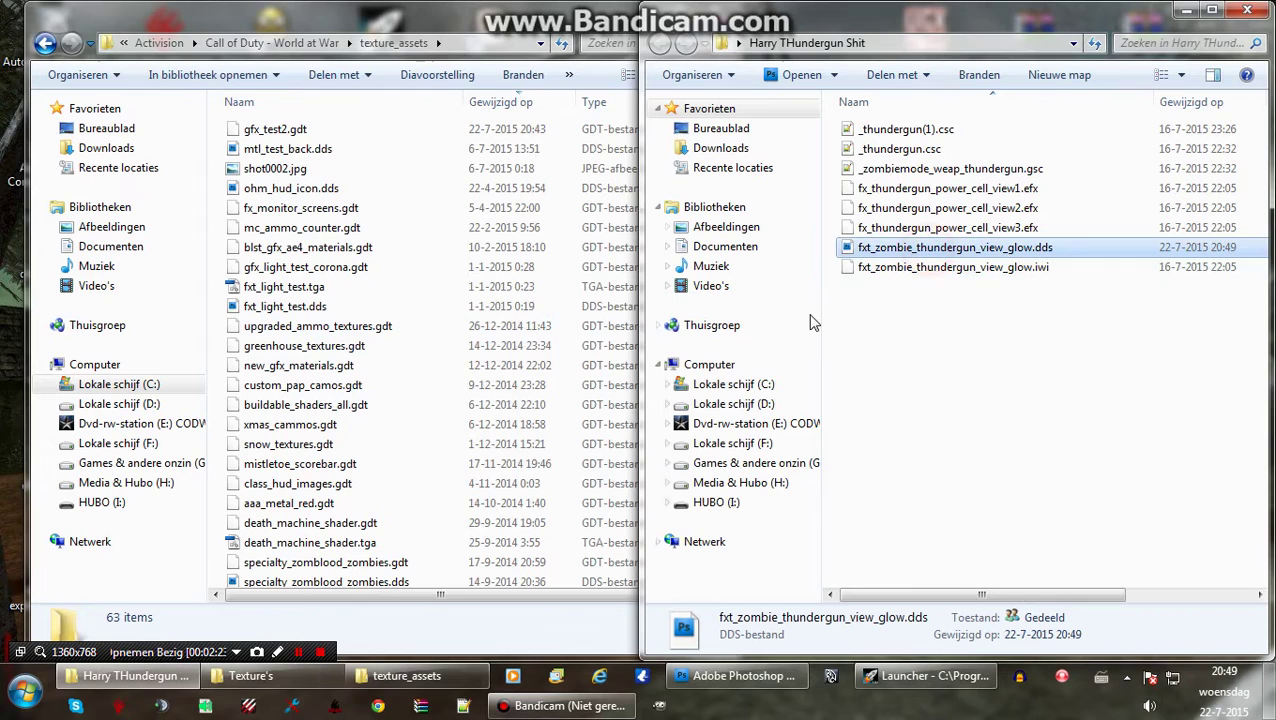
{"action": "key", "text": "ctrl+c"}
{"action": "left_click", "coordinate": [214, 384]}
{"action": "key", "text": "ctrl+v"}
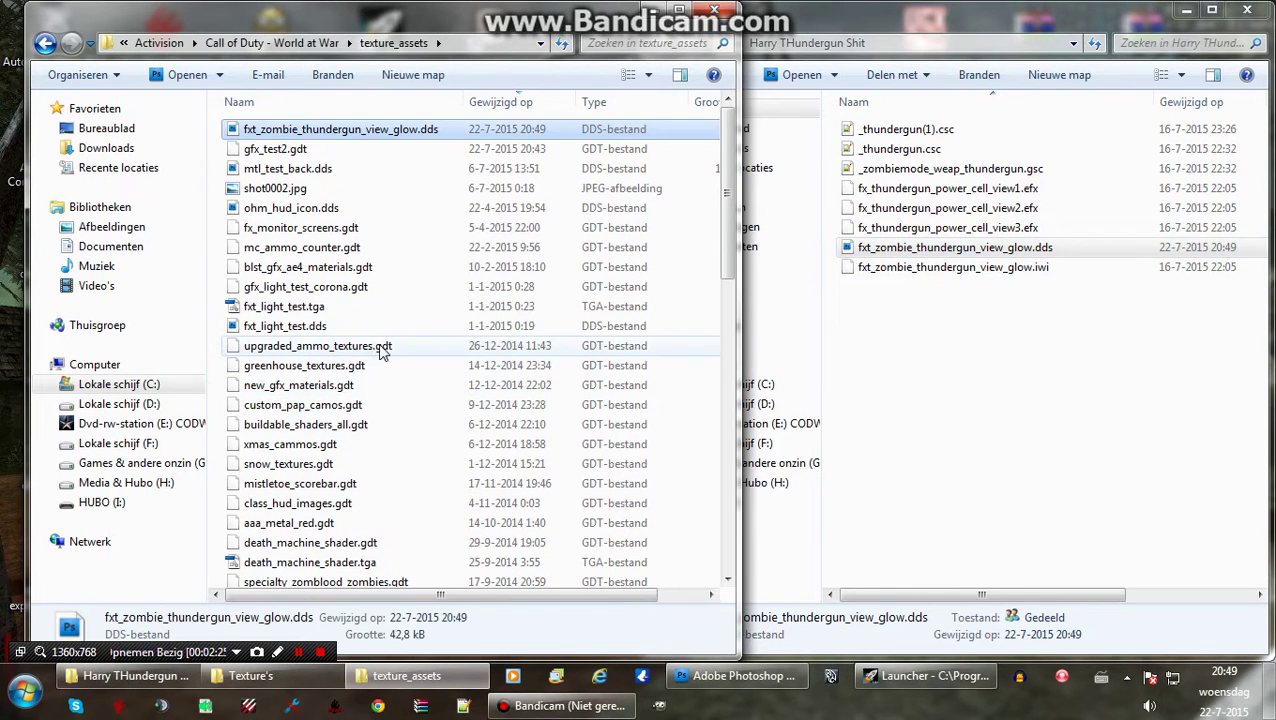
- Switch to asset_manager through the Launcher and open the recent file texture_assets\gfx_test2.gdt
{"action": "left_click", "coordinate": [381, 350]}
{"action": "left_click", "coordinate": [928, 676]}
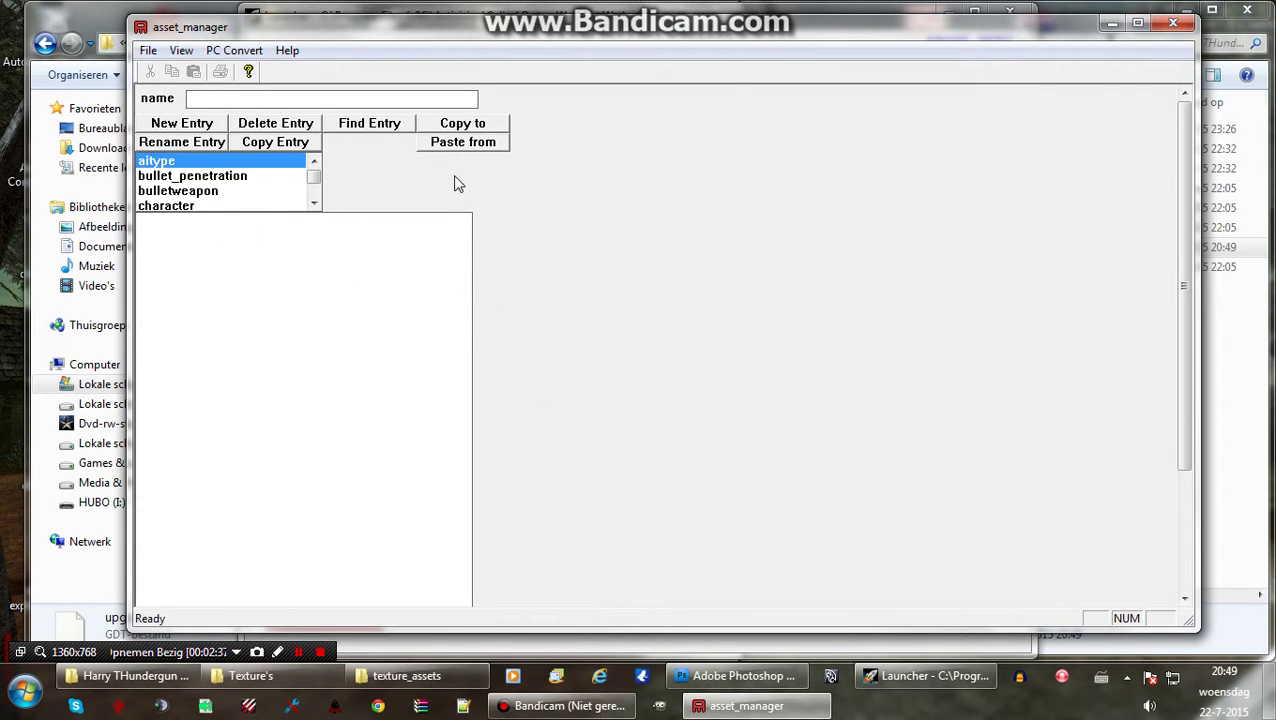
{"action": "left_click", "coordinate": [150, 52]}
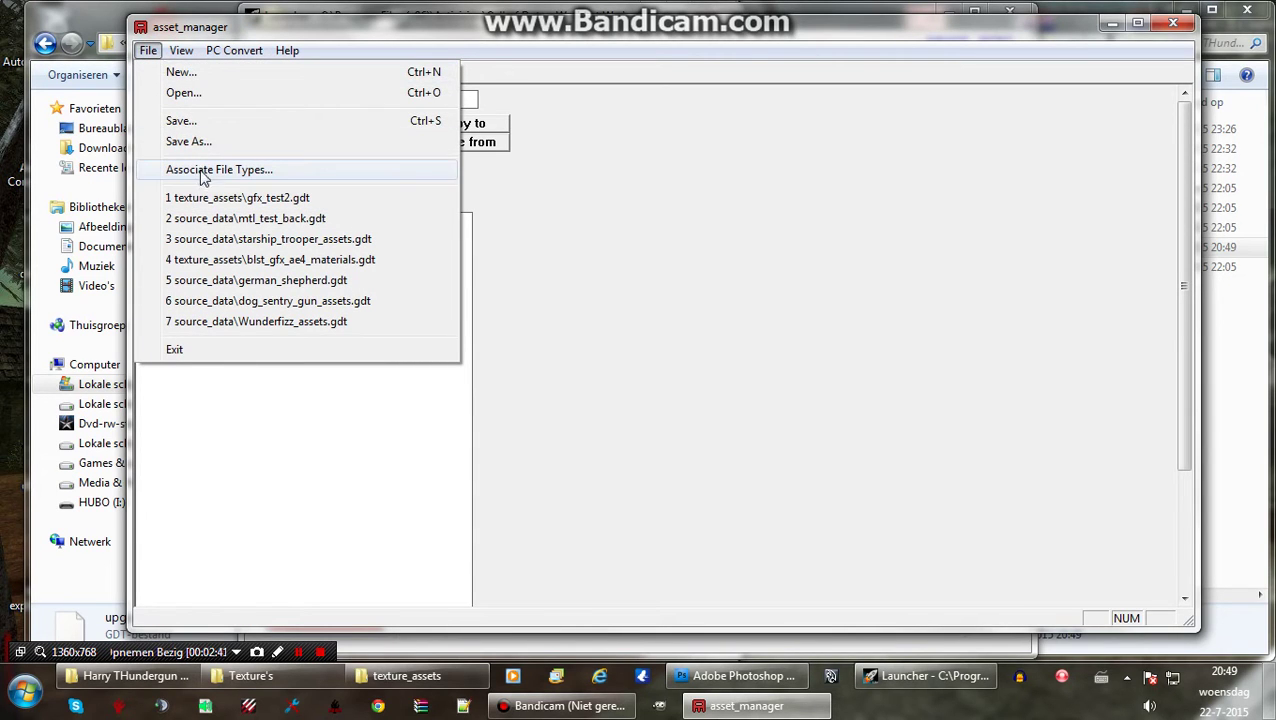
{"action": "left_click", "coordinate": [285, 199]}
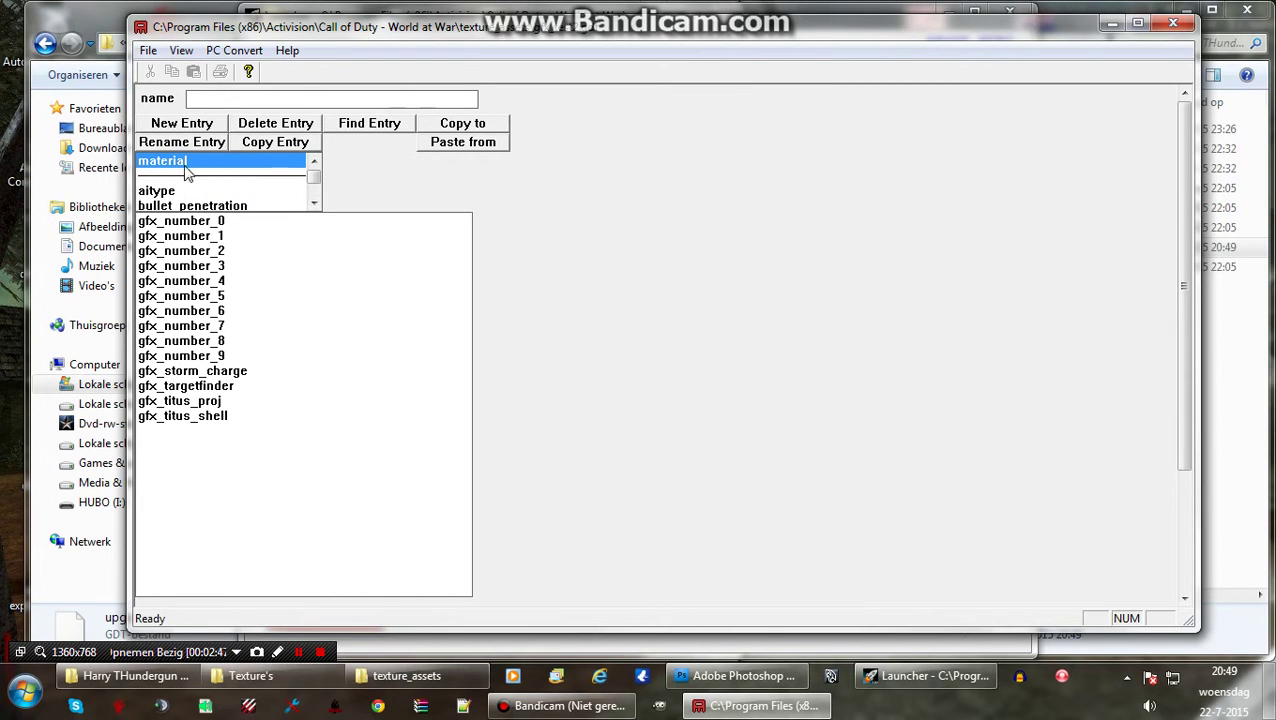
- Create a new material entry named gfx_viewfx_thunderg and set its materialType to effect
{"action": "left_click", "coordinate": [182, 123]}
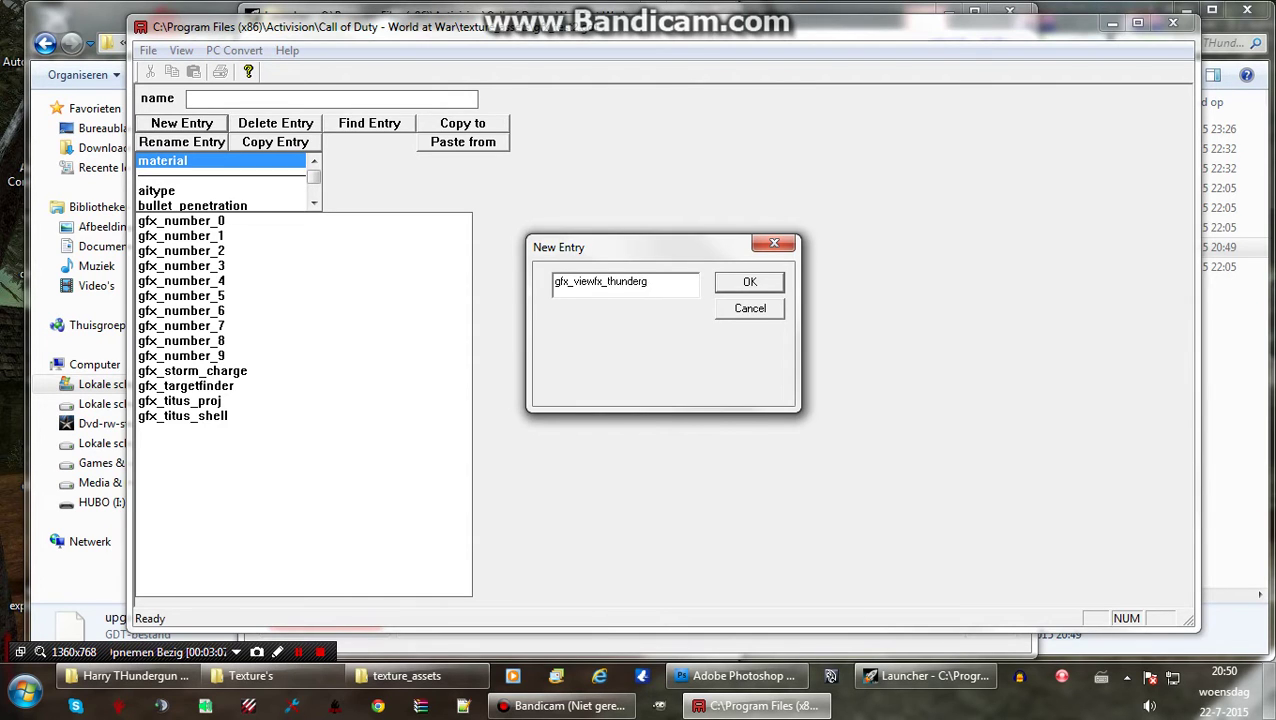
{"action": "key", "text": "Return"}
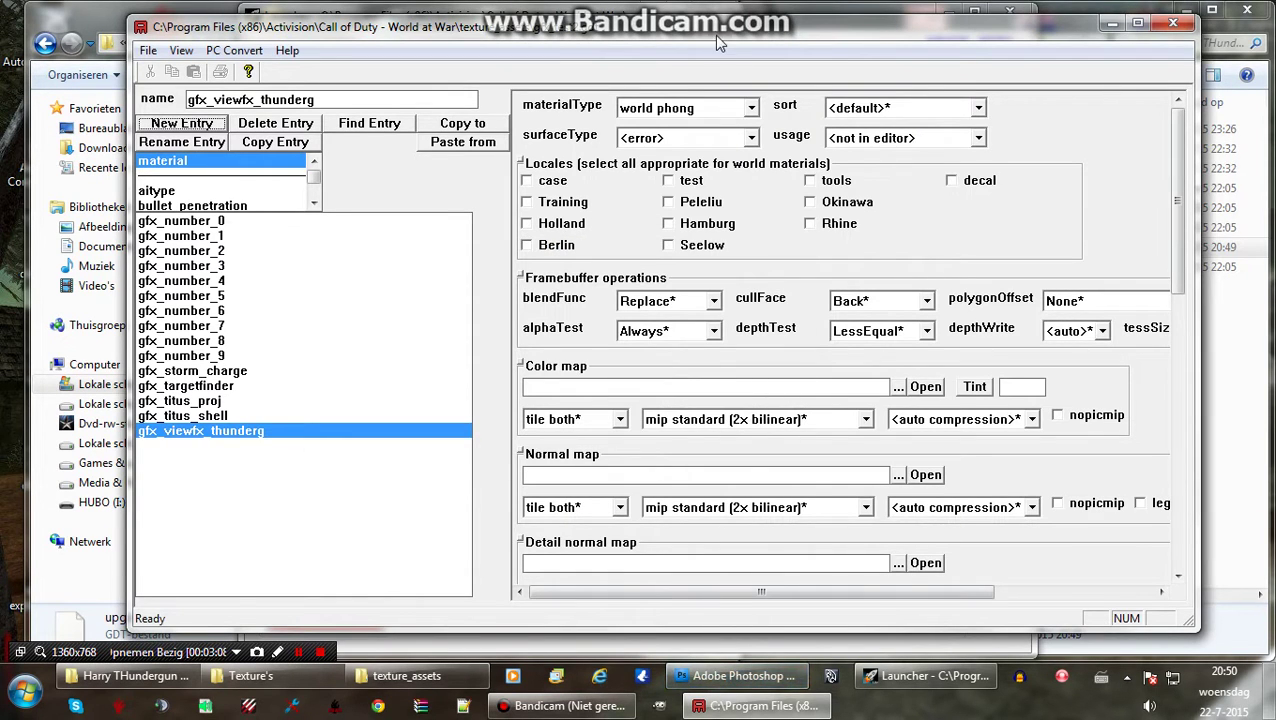
{"action": "left_click", "coordinate": [680, 108]}
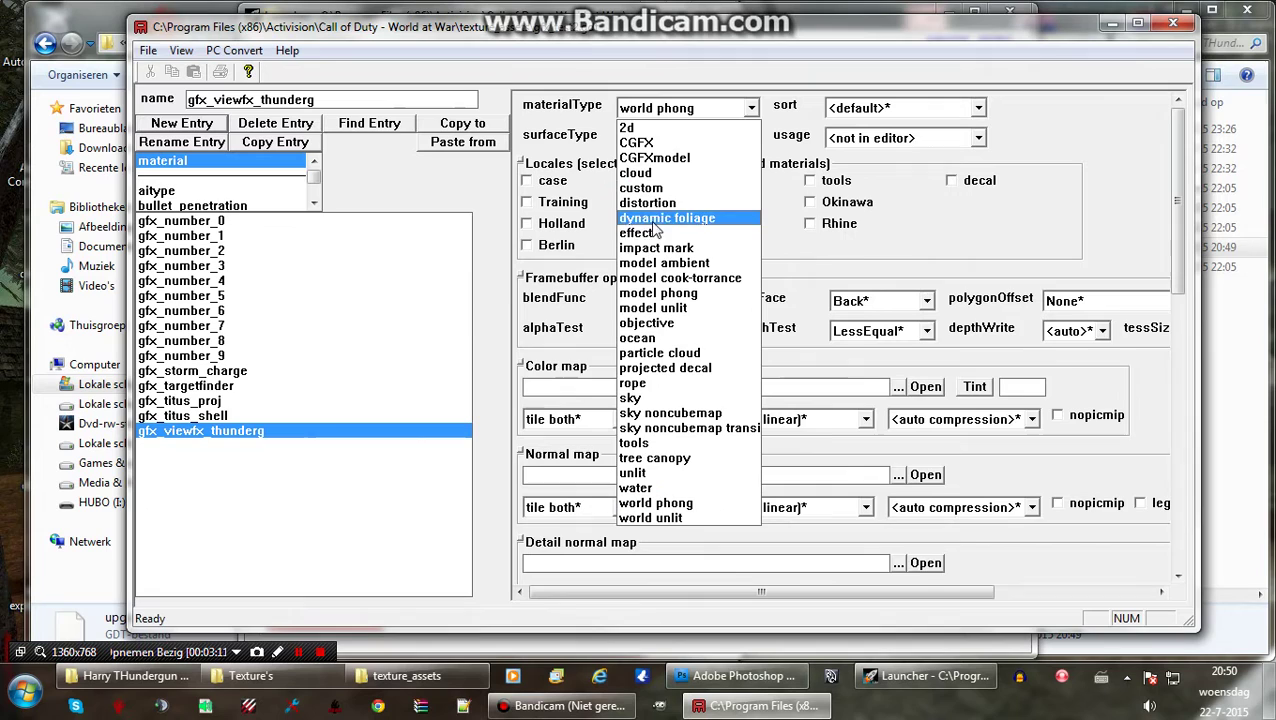
{"action": "left_click", "coordinate": [644, 236]}
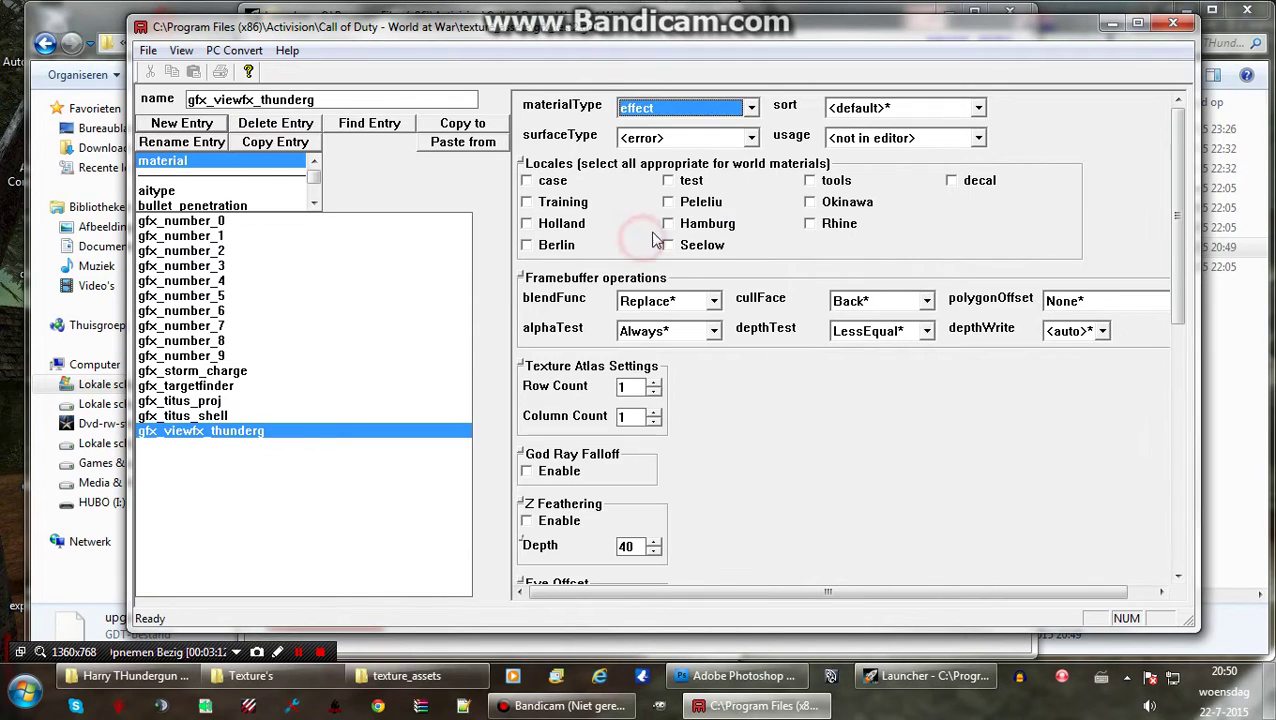
- Set the material's surfaceType to <none>, blendFunc to Blend, alphaTest to GE128 and depthTest to Disable
{"action": "left_click", "coordinate": [644, 138]}
{"action": "left_click", "coordinate": [645, 166]}
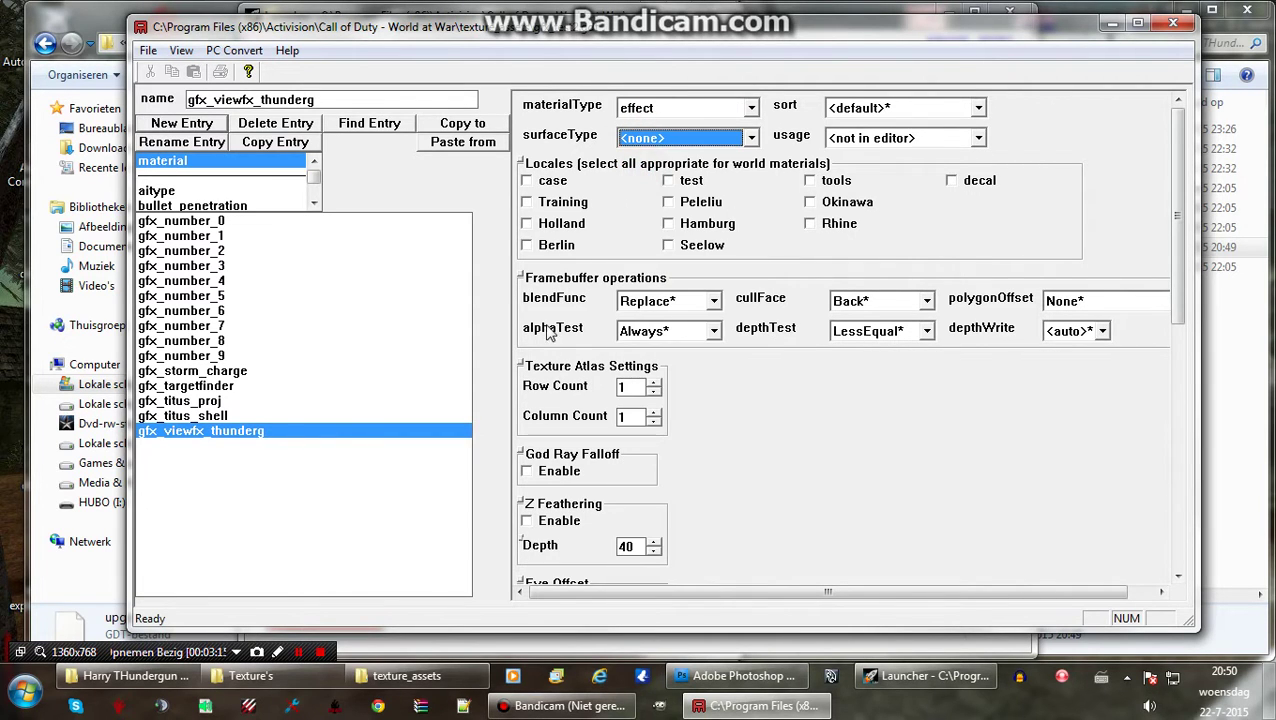
{"action": "left_click", "coordinate": [645, 312]}
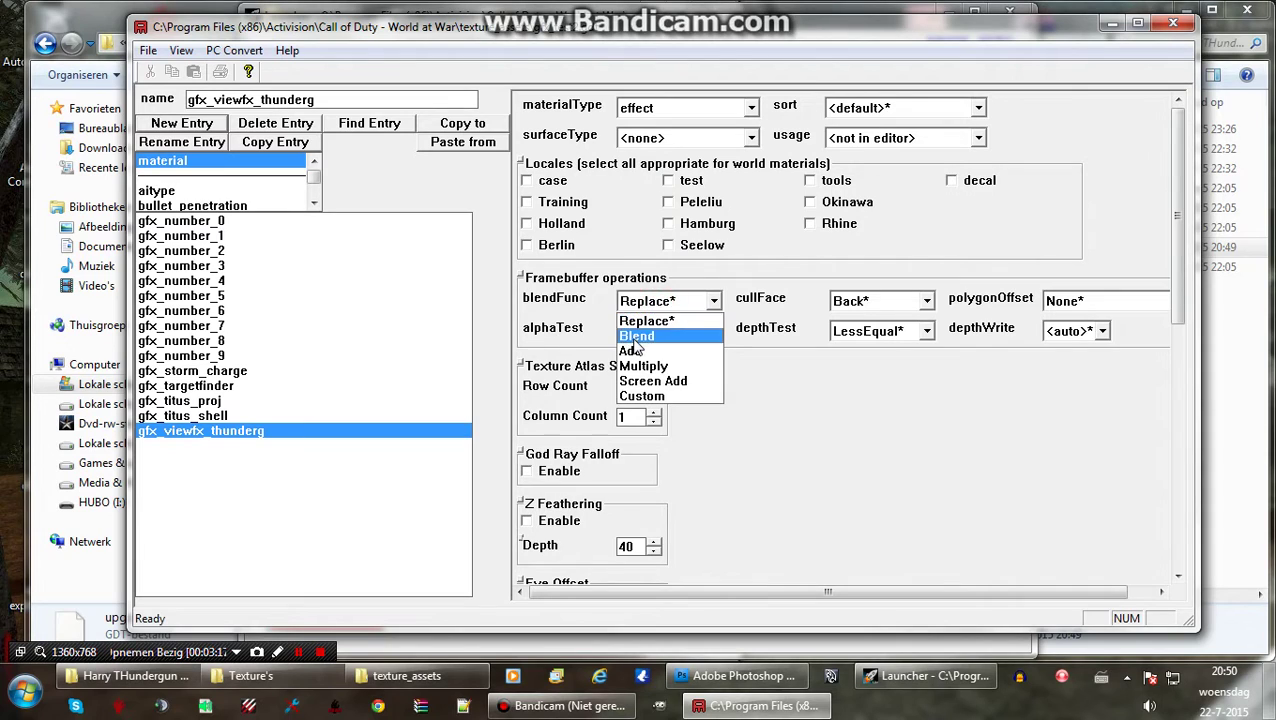
{"action": "left_click", "coordinate": [640, 337]}
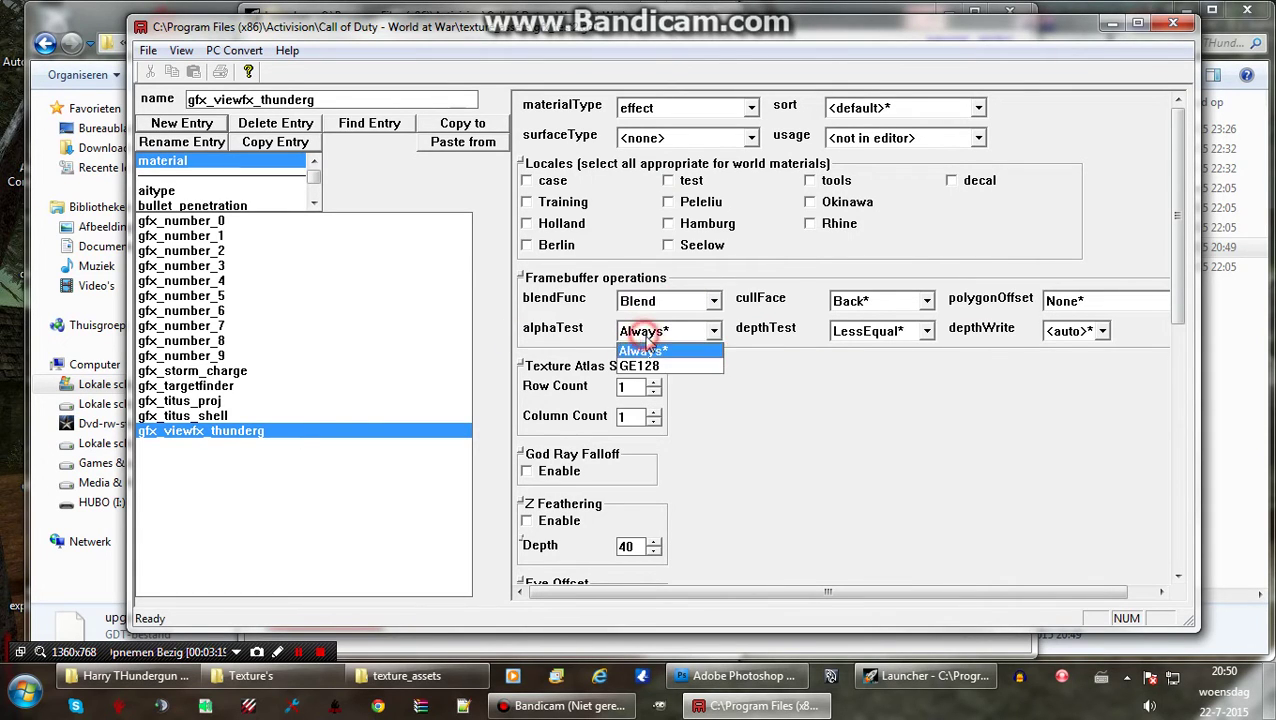
{"action": "left_click", "coordinate": [640, 365]}
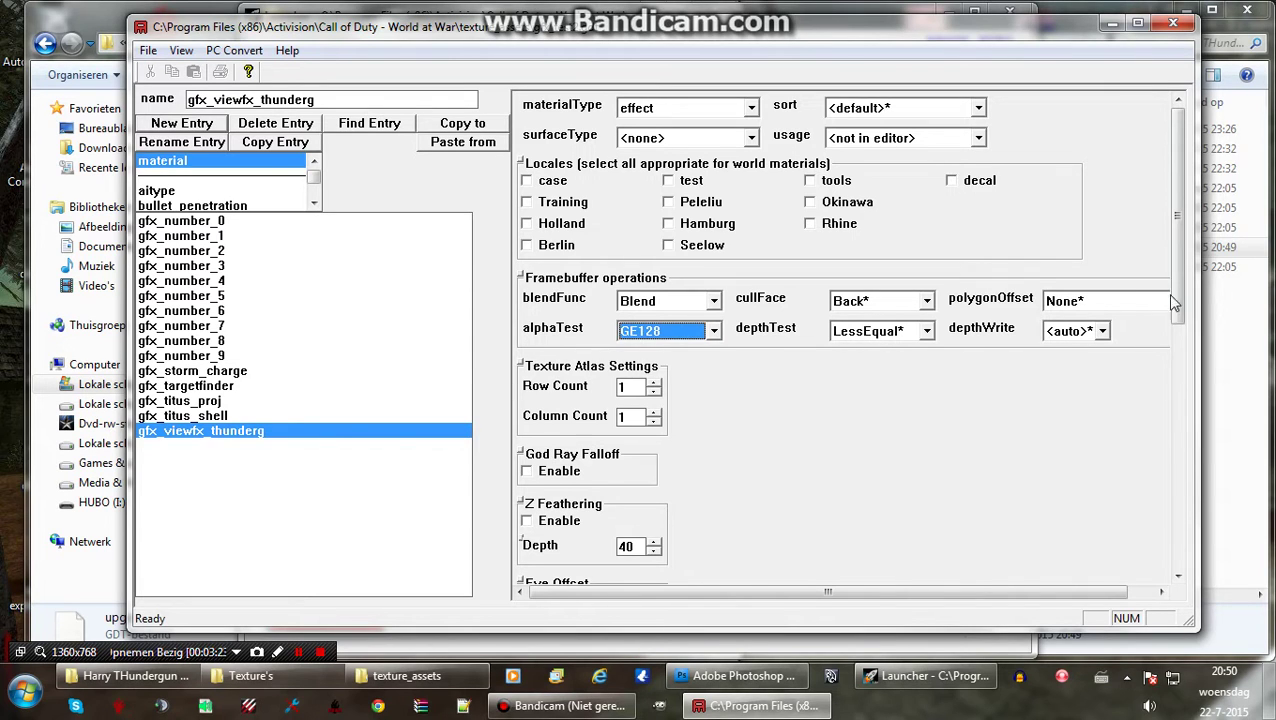
{"action": "left_click_drag", "start_coordinate": [1173, 287], "coordinate": [1178, 323]}
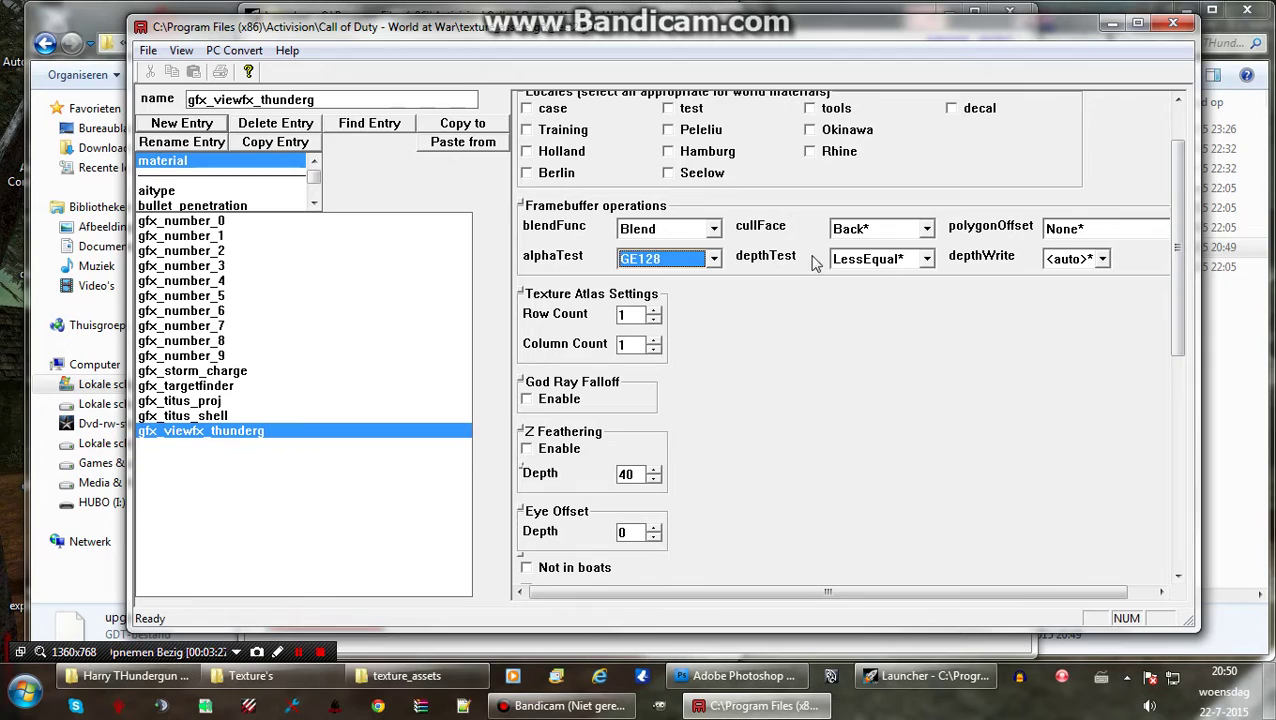
{"action": "left_click", "coordinate": [884, 262]}
{"action": "left_click", "coordinate": [878, 293]}
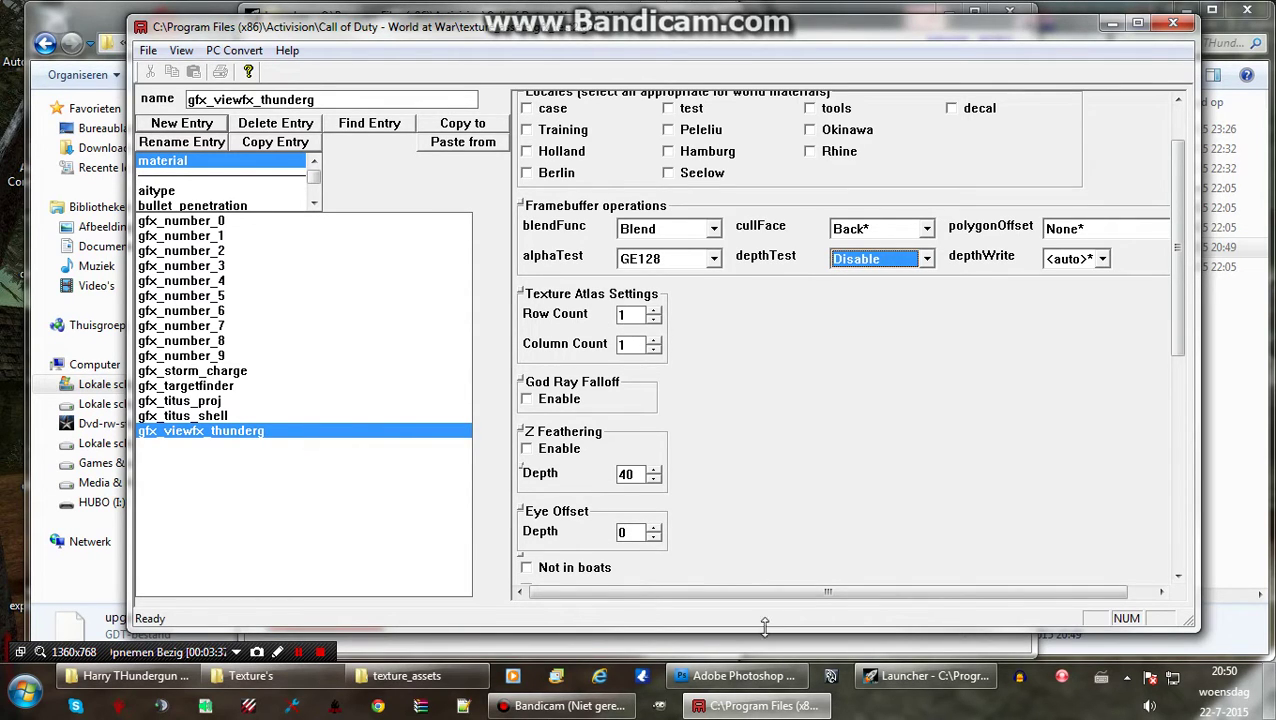
- Check the glow texture's frame layout in Photoshop and set the material's texture atlas Row Count and Column Count to 2
{"action": "left_click", "coordinate": [745, 676]}
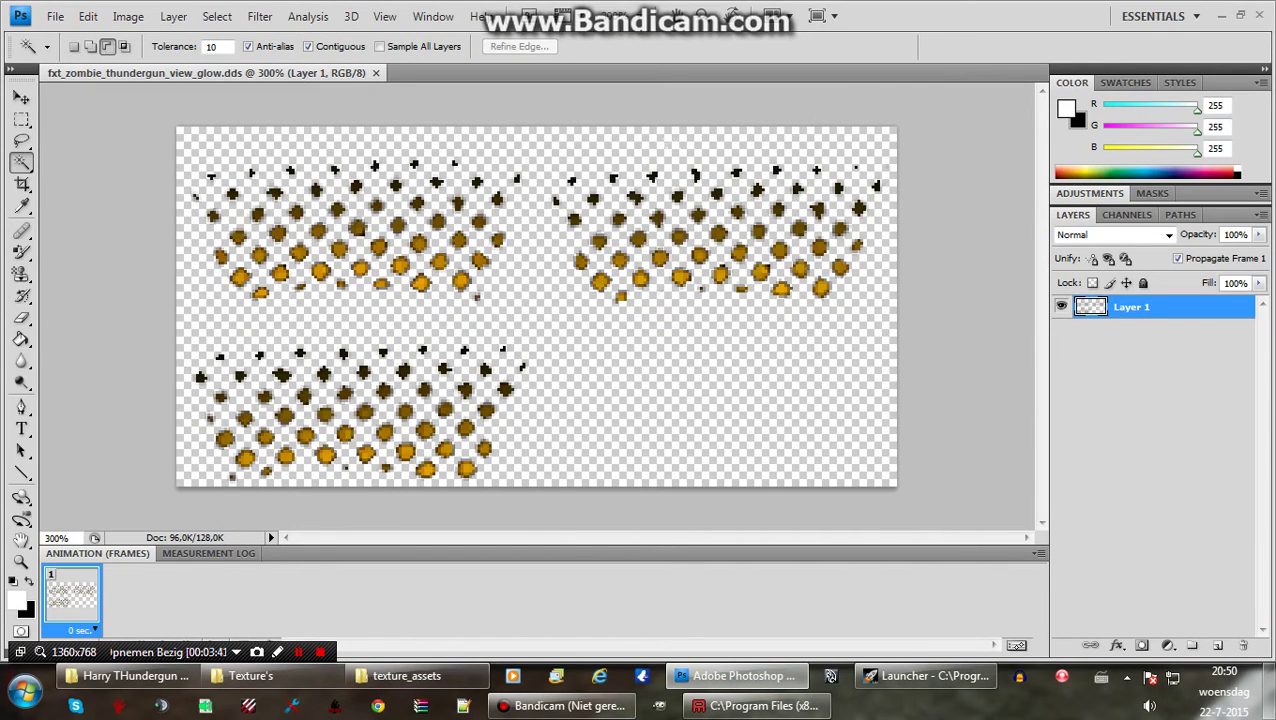
{"action": "left_click", "coordinate": [1220, 16]}
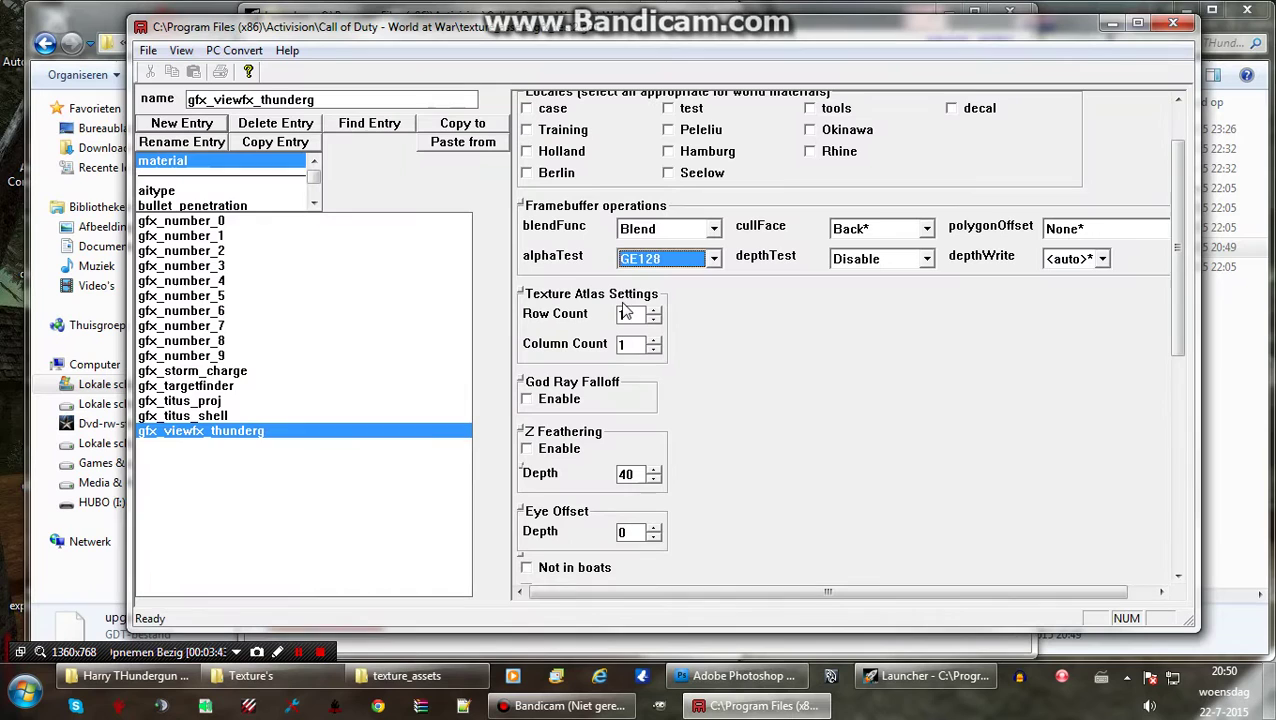
{"action": "left_click", "coordinate": [625, 313]}
{"action": "double_click", "coordinate": [628, 345]}
{"action": "type", "text": "2"}
{"action": "left_click", "coordinate": [801, 386]}
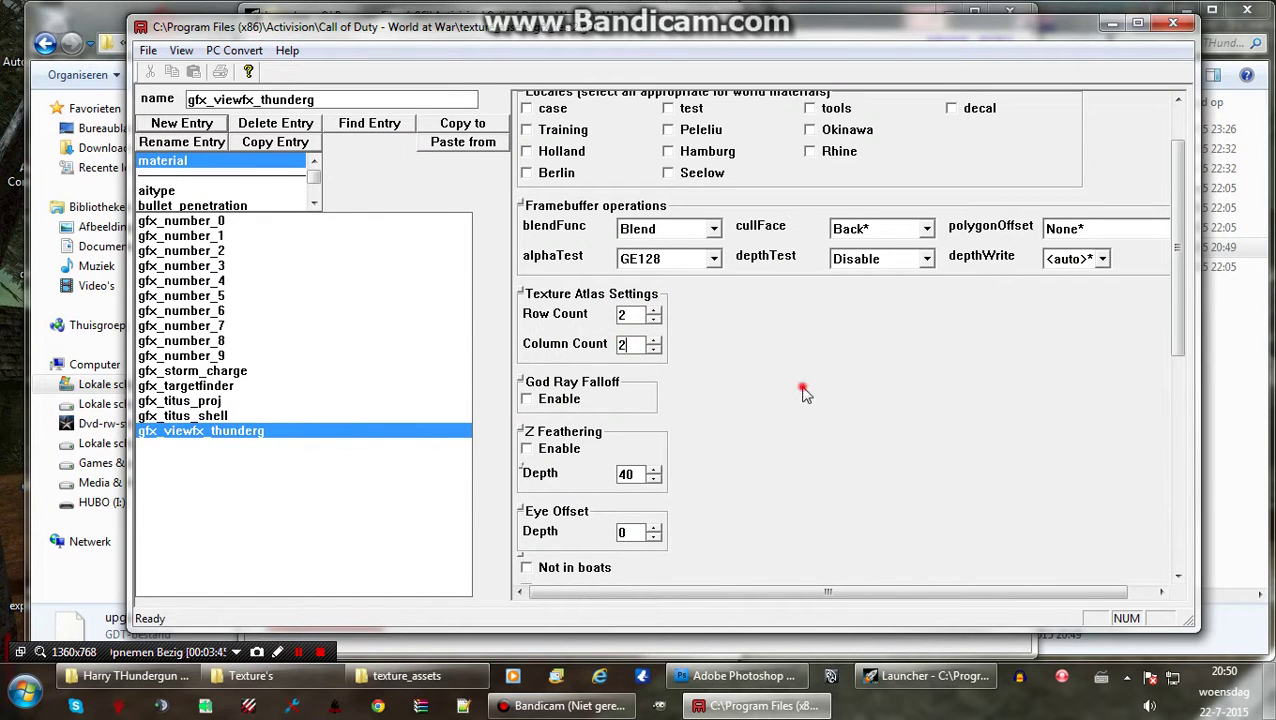
- Assign fxt_zombie_thundergun_view_glow.dds from texture_assets as the material's color map
{"action": "left_click_drag", "start_coordinate": [1178, 253], "coordinate": [1178, 389]}
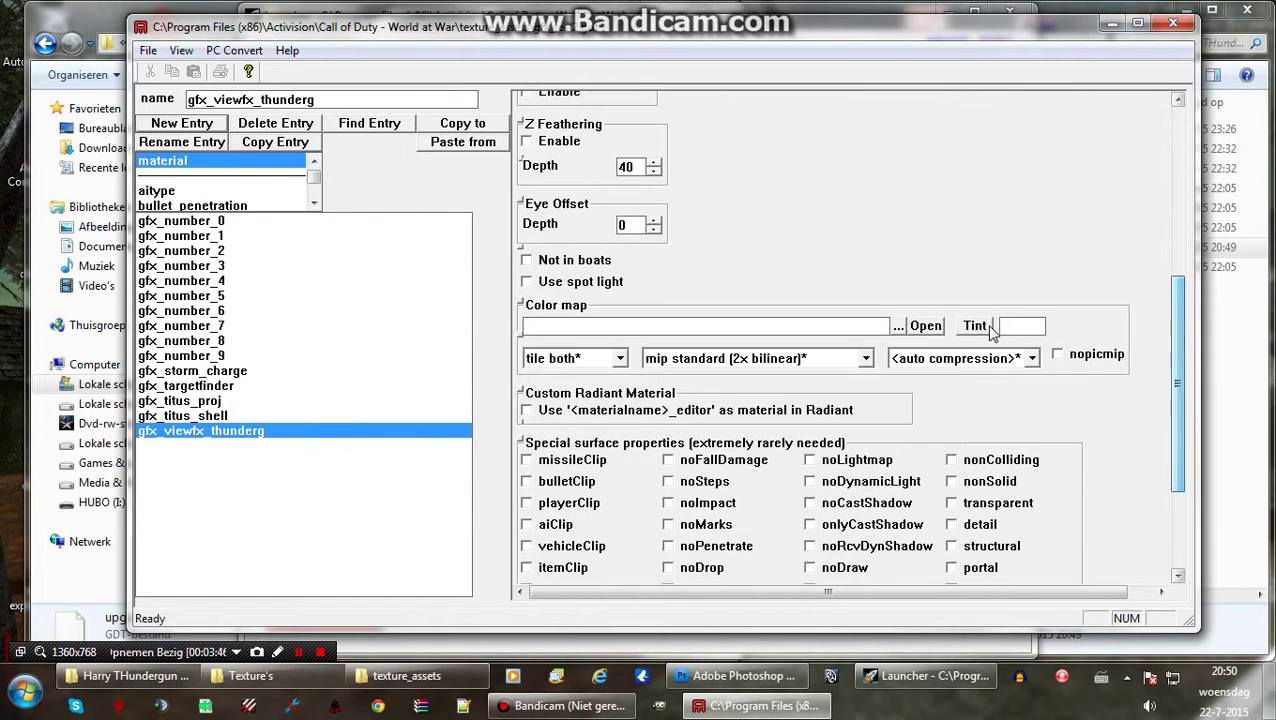
{"action": "left_click", "coordinate": [898, 326]}
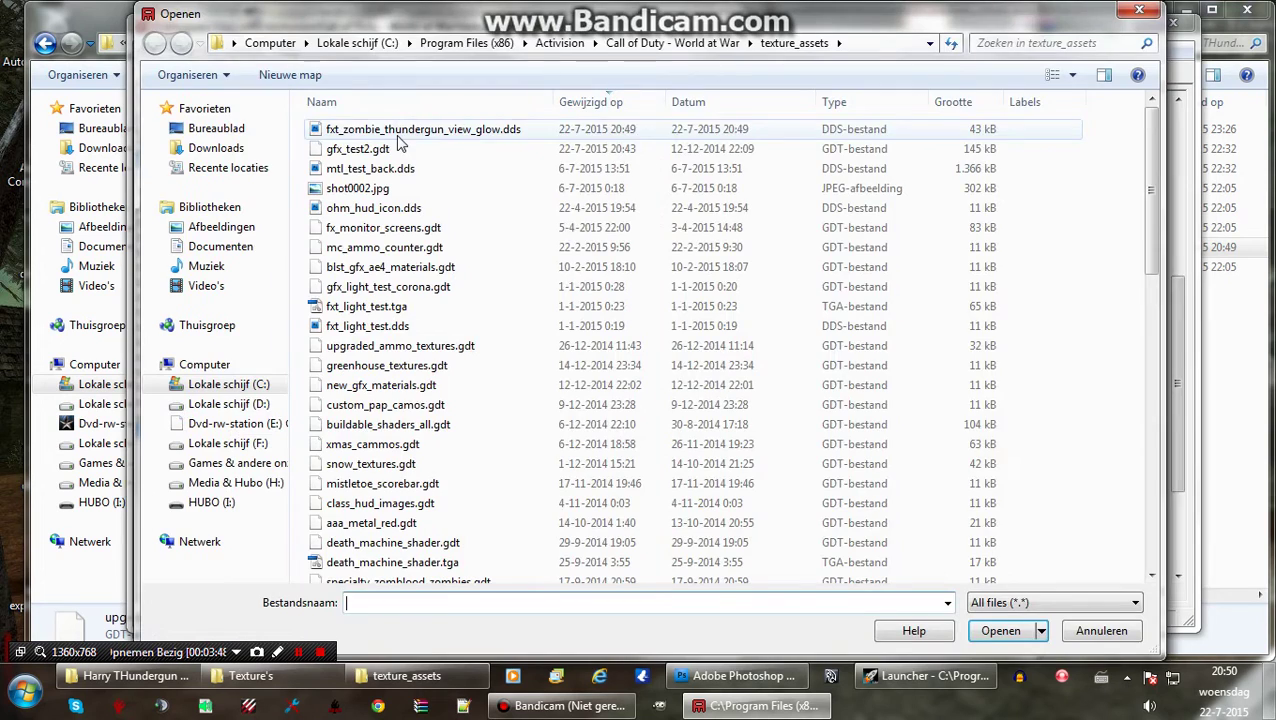
{"action": "double_click", "coordinate": [398, 135]}
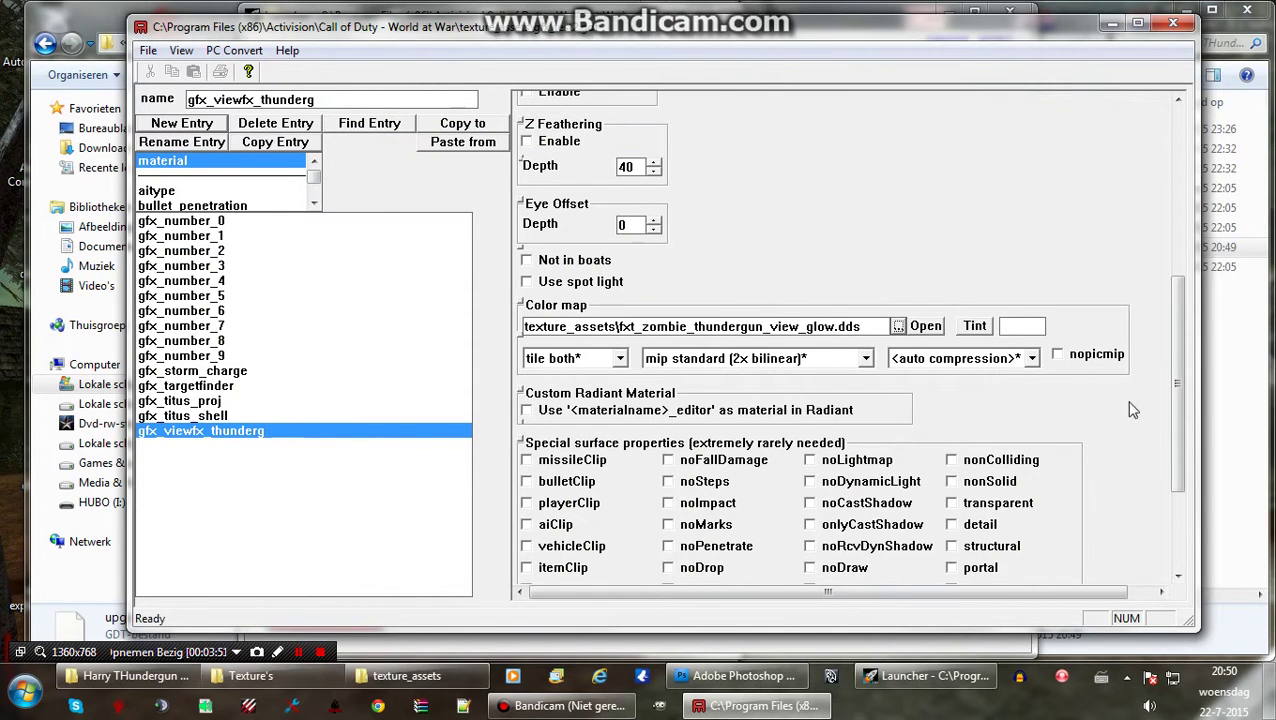
- Run the PC conversion on the gfx_viewfx_thunderg material
{"action": "left_click_drag", "start_coordinate": [1179, 441], "coordinate": [1179, 273]}
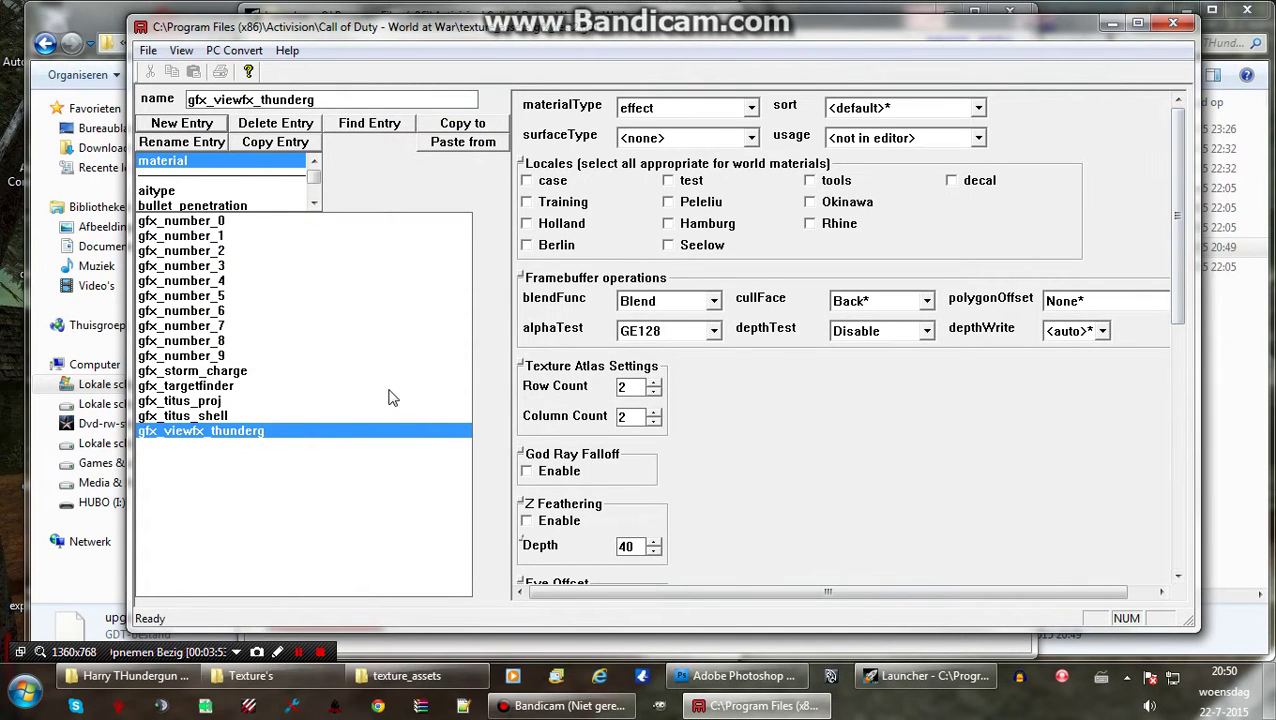
{"action": "left_click", "coordinate": [234, 50]}
{"action": "left_click", "coordinate": [262, 68]}
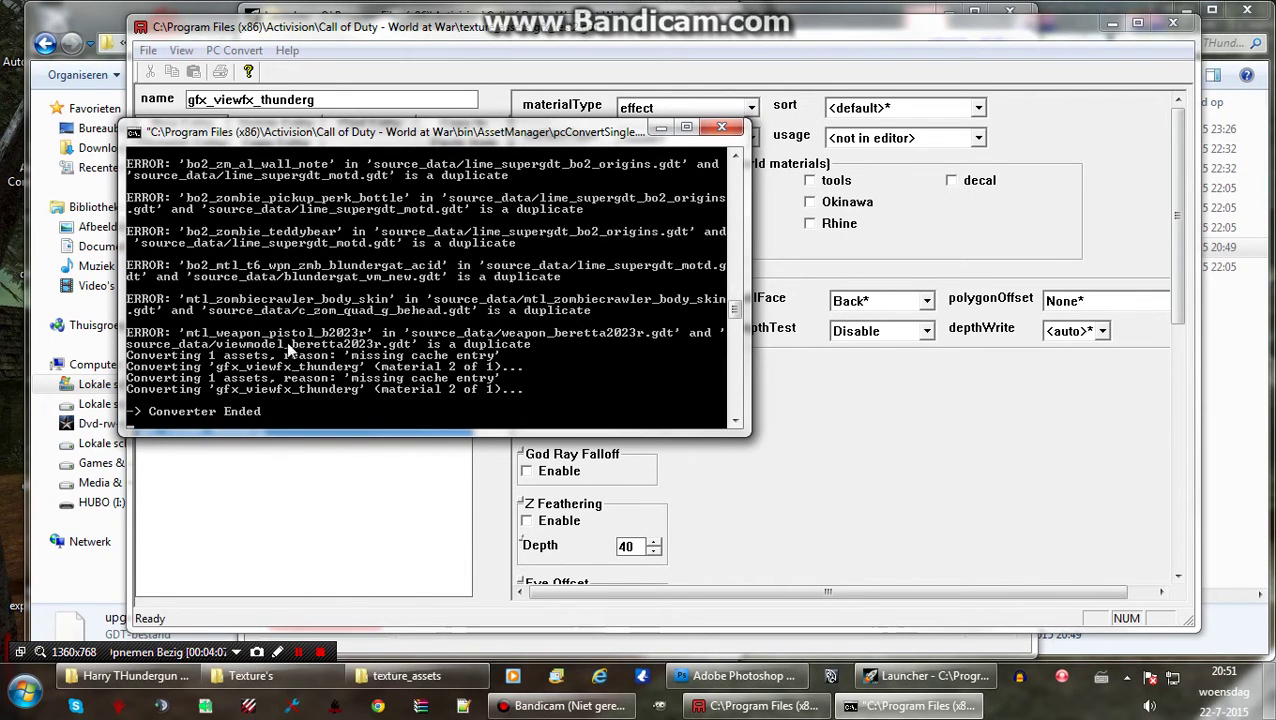
{"action": "left_click", "coordinate": [234, 50]}
{"action": "left_click", "coordinate": [258, 73]}
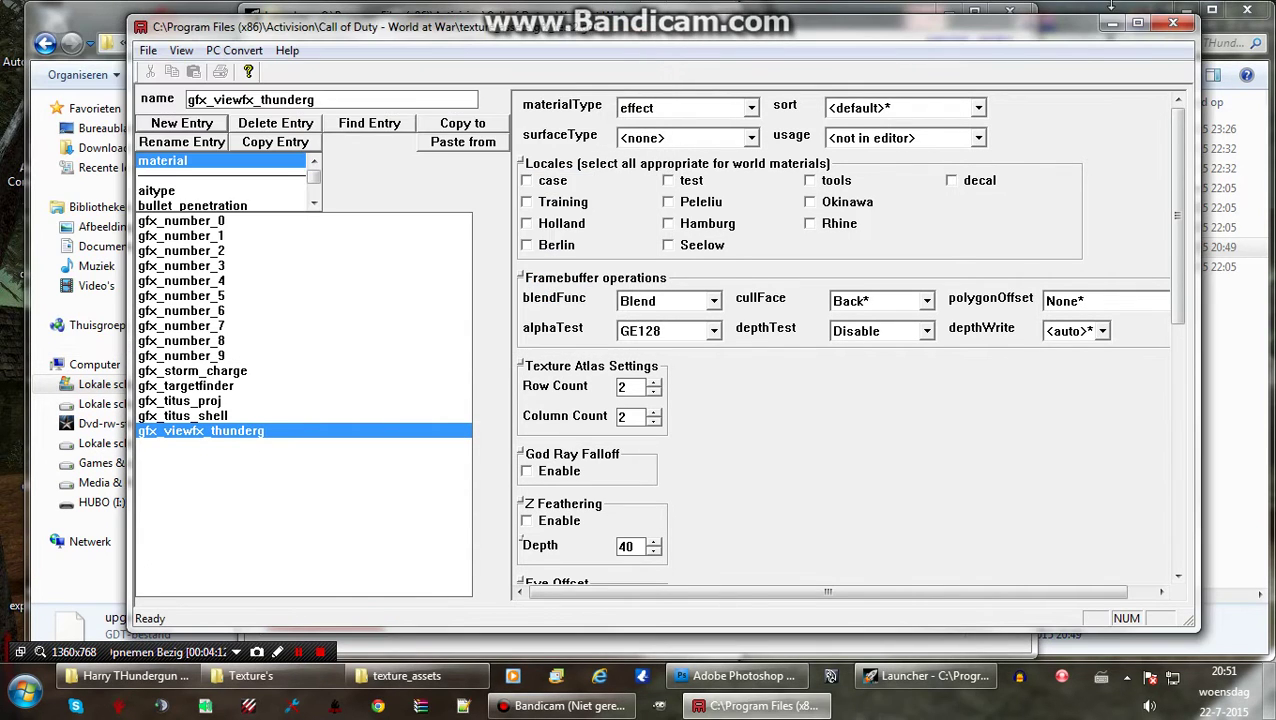
- Close asset_manager, launch EffectsEd 3 from the Launcher and maximize its window
{"action": "left_click", "coordinate": [1172, 26]}
{"action": "left_click", "coordinate": [336, 120]}
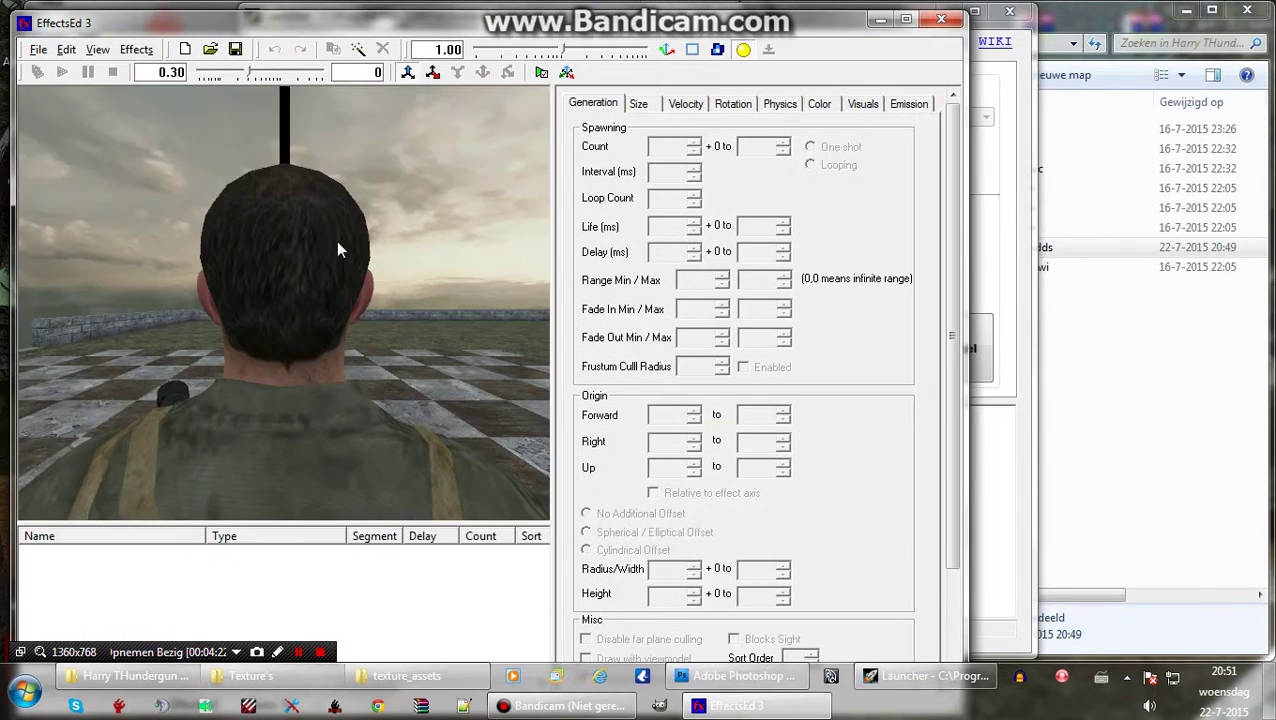
{"action": "right_click_drag", "start_coordinate": [336, 240], "coordinate": [364, 238]}
{"action": "left_click", "coordinate": [905, 19]}
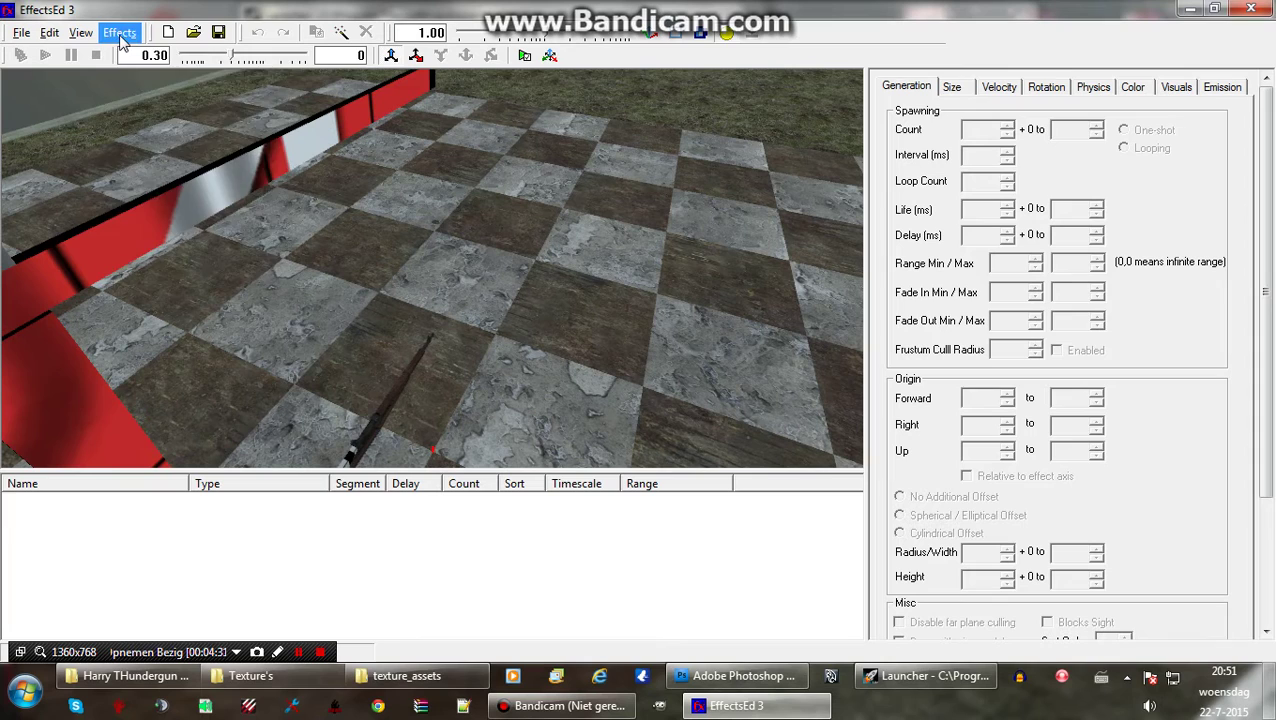
- Add a new segment to the effect and open its Visuals settings
{"action": "left_click", "coordinate": [119, 32]}
{"action": "left_click", "coordinate": [130, 51]}
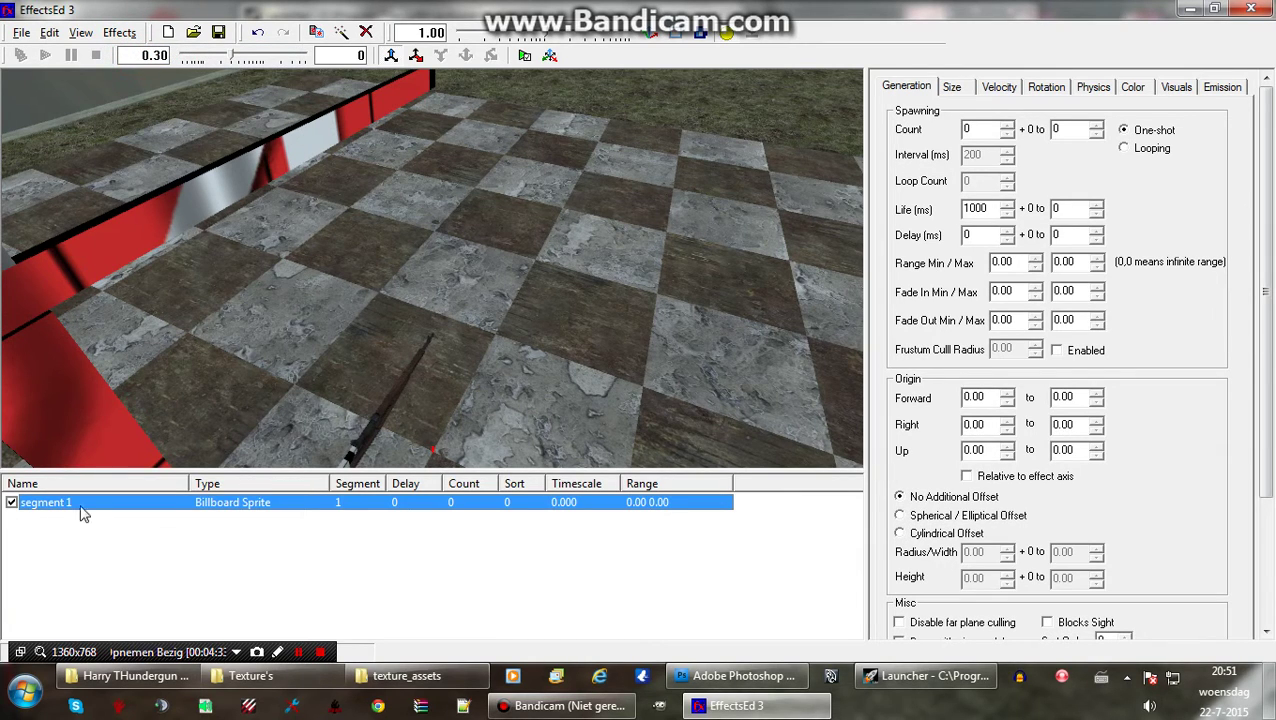
{"action": "left_click", "coordinate": [1219, 91]}
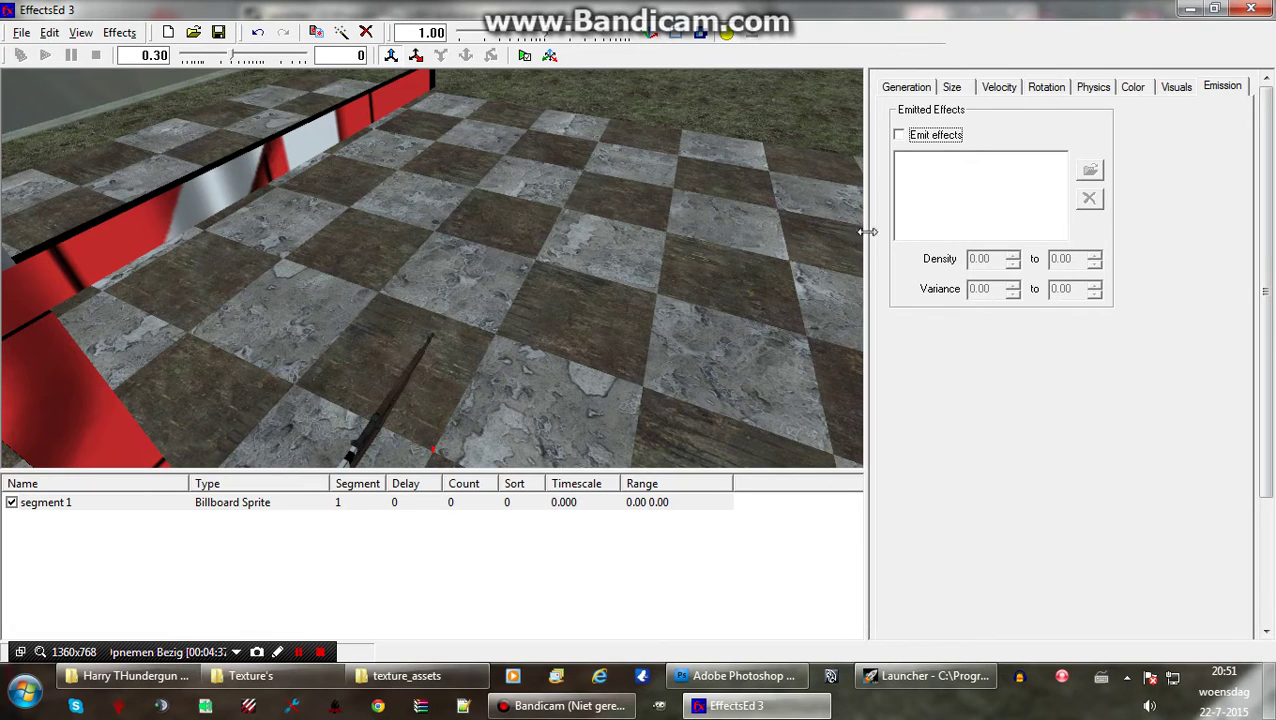
{"action": "left_click", "coordinate": [1140, 88]}
{"action": "left_click", "coordinate": [1176, 87]}
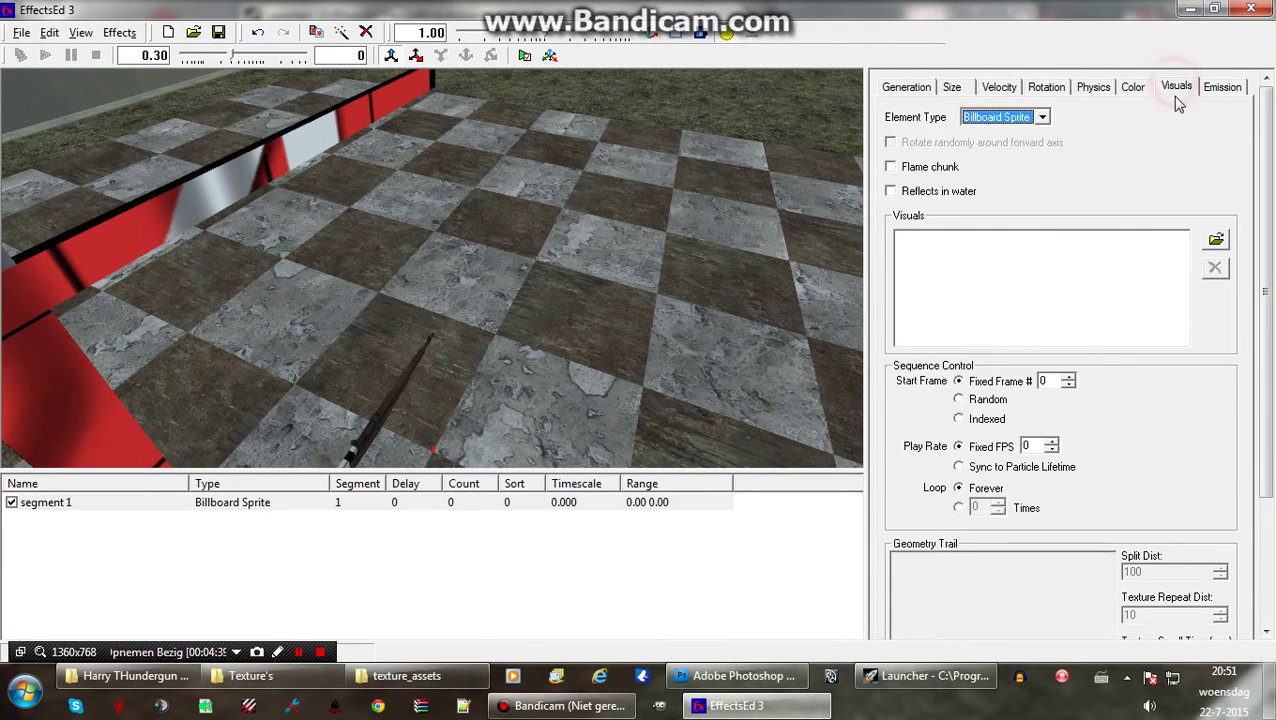
- Compare the Oriented Sprite and Billboard Sprite element types for segment 1, leaving it set to Oriented Sprite
{"action": "left_click", "coordinate": [1015, 120]}
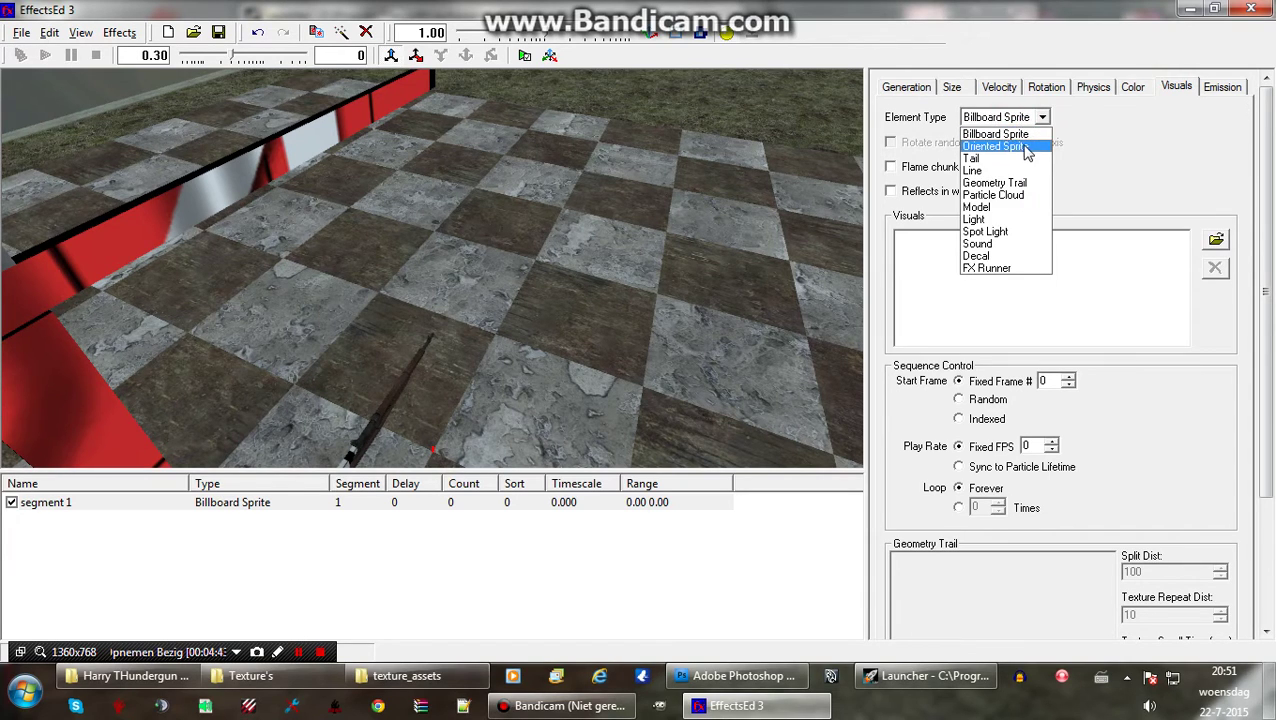
{"action": "left_click", "coordinate": [1025, 148]}
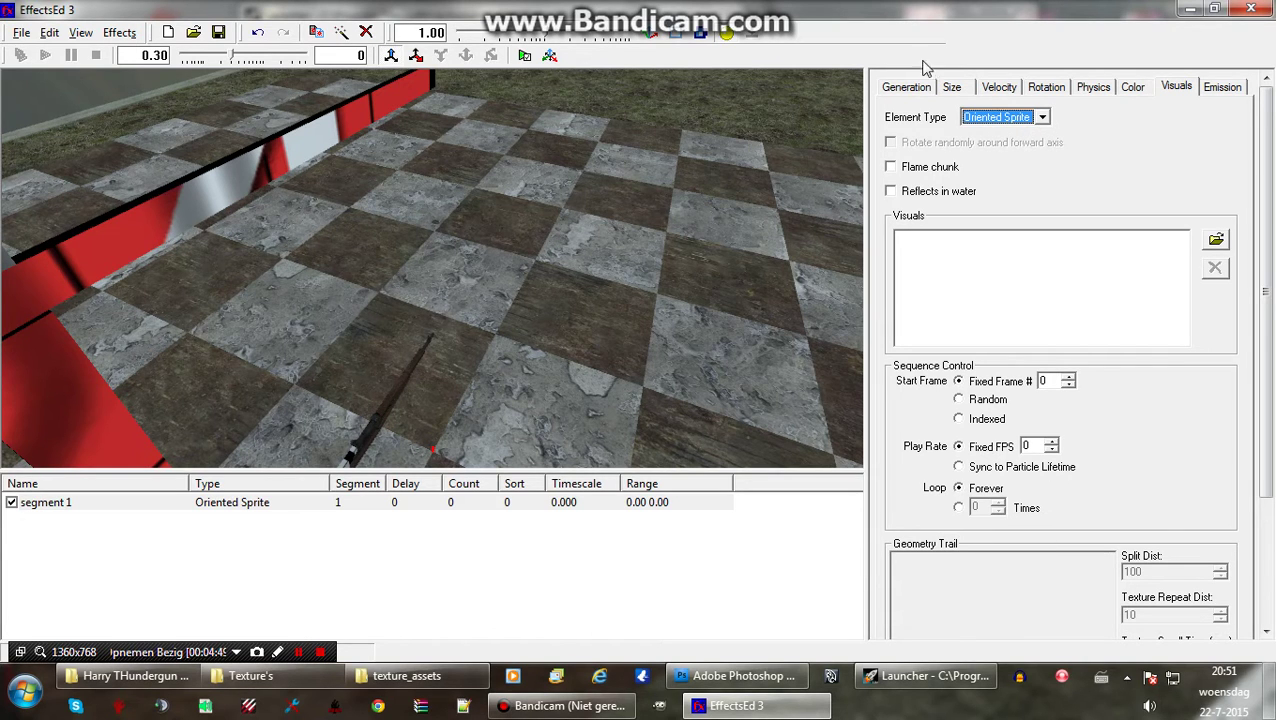
{"action": "left_click", "coordinate": [985, 117]}
{"action": "left_click", "coordinate": [1003, 133]}
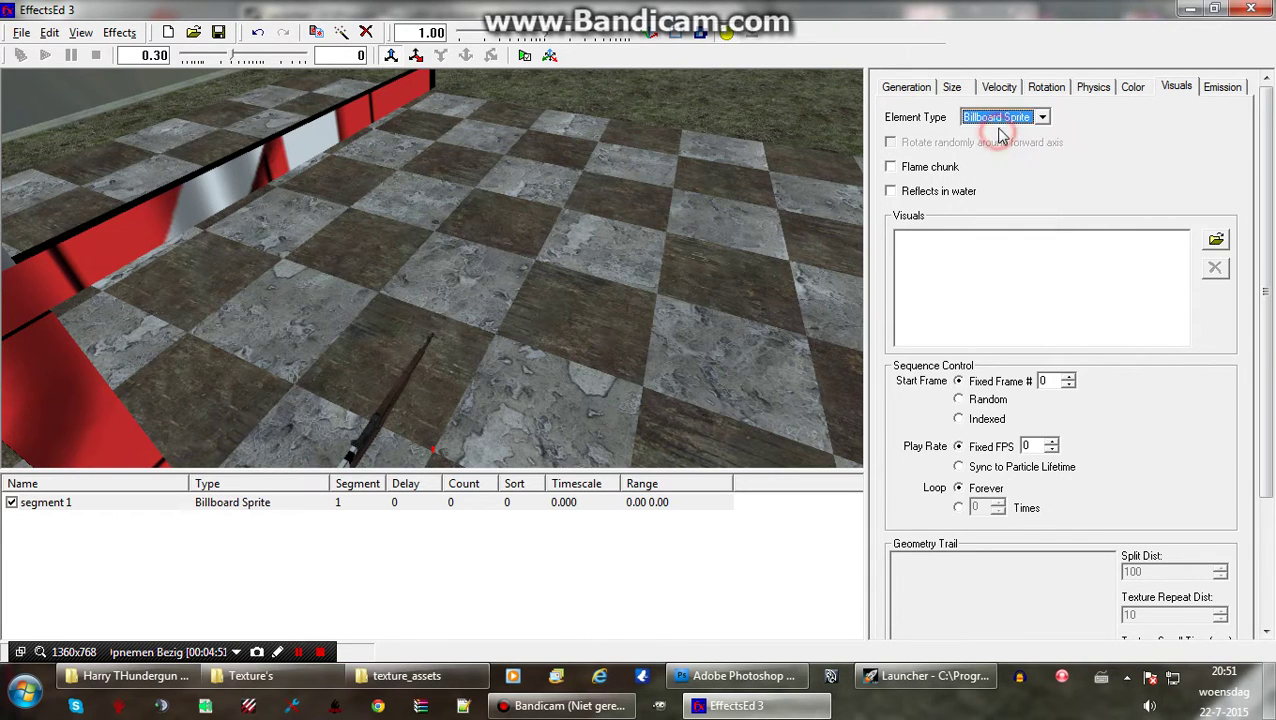
{"action": "left_click_drag", "start_coordinate": [613, 267], "coordinate": [760, 230]}
{"action": "left_click", "coordinate": [1027, 120]}
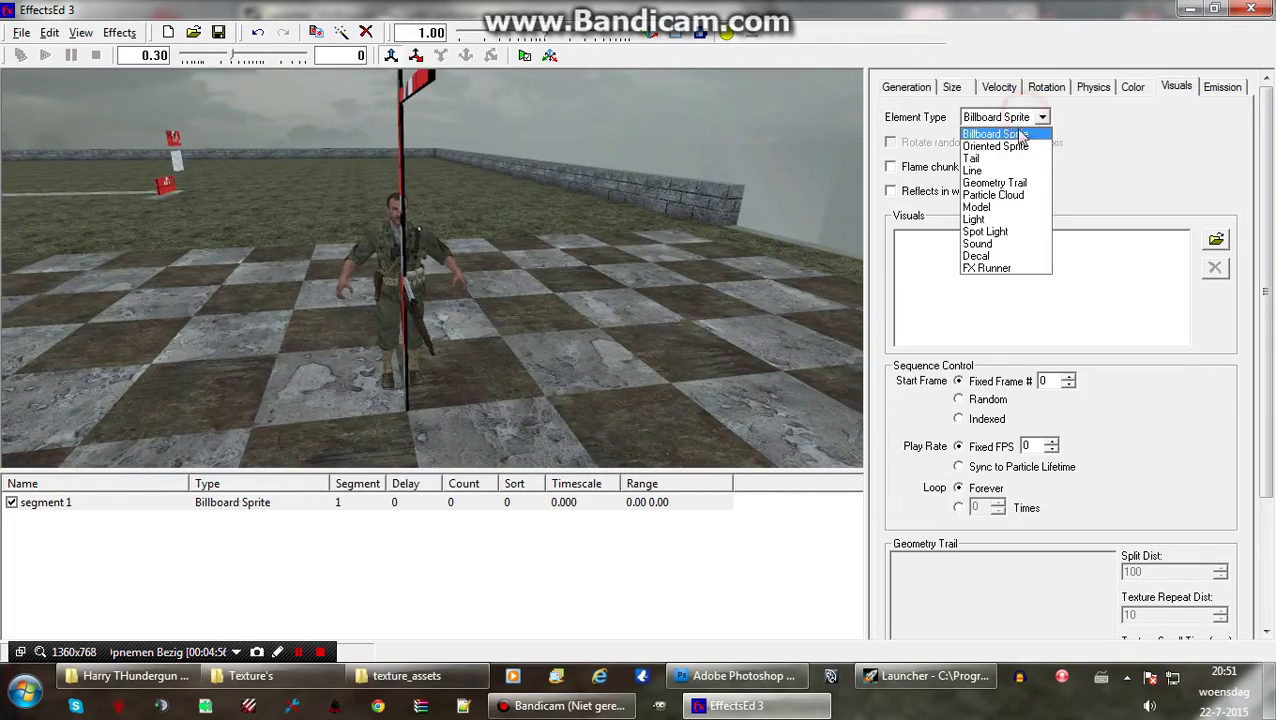
{"action": "left_click", "coordinate": [1045, 143]}
{"action": "left_click_drag", "start_coordinate": [714, 323], "coordinate": [664, 333]}
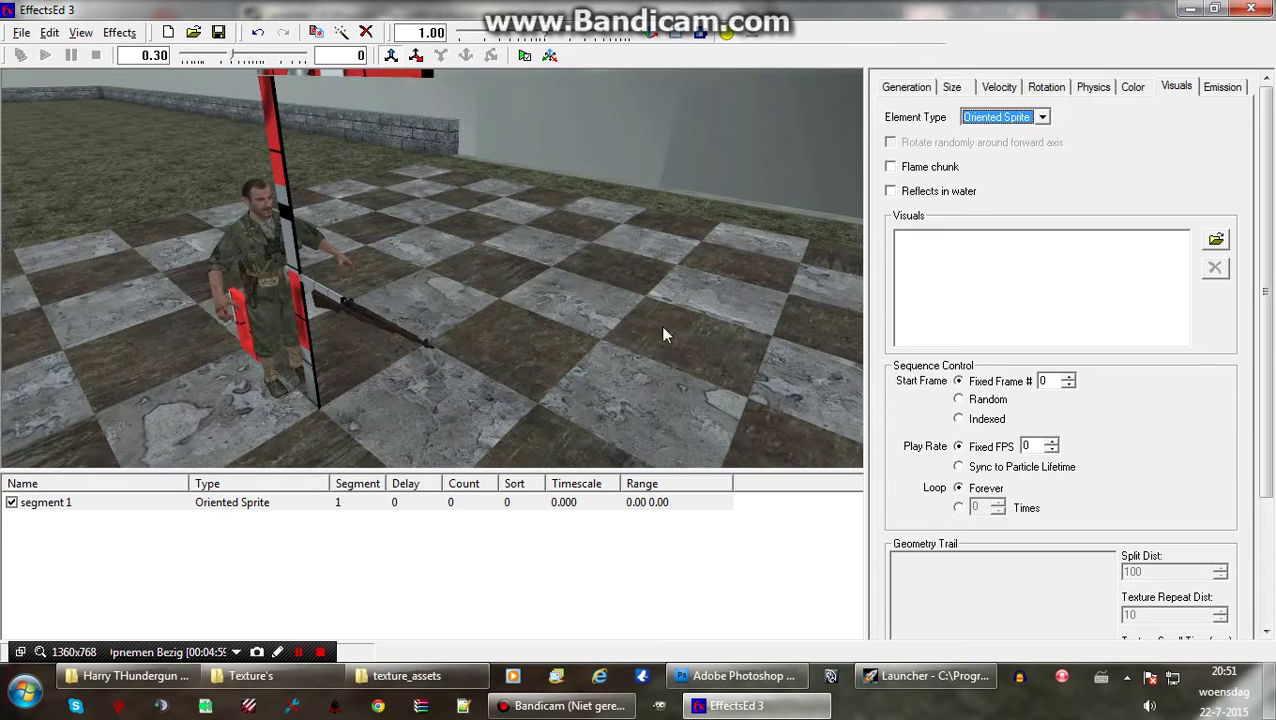
- Add gfx_viewfx_thunderg from the raw\materials folder as the segment's visual and set its Fixed FPS play rate to 10
{"action": "left_click", "coordinate": [1215, 241]}
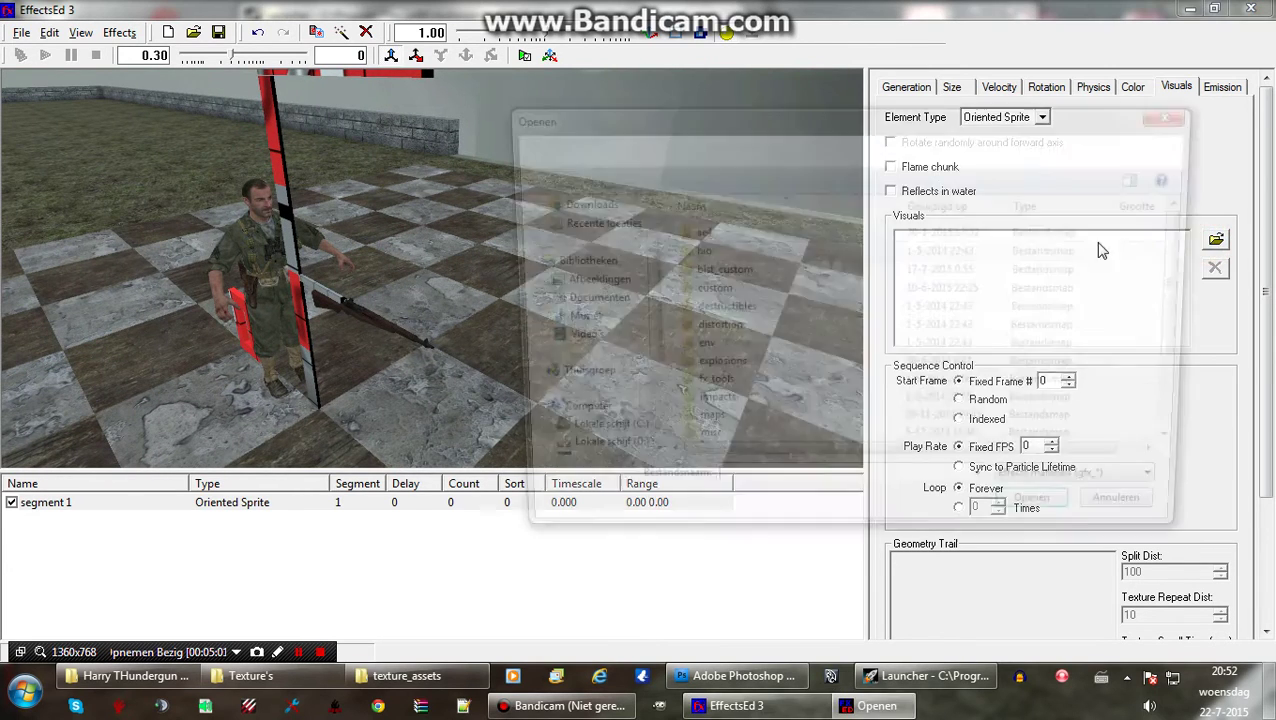
{"action": "left_click", "coordinate": [836, 146]}
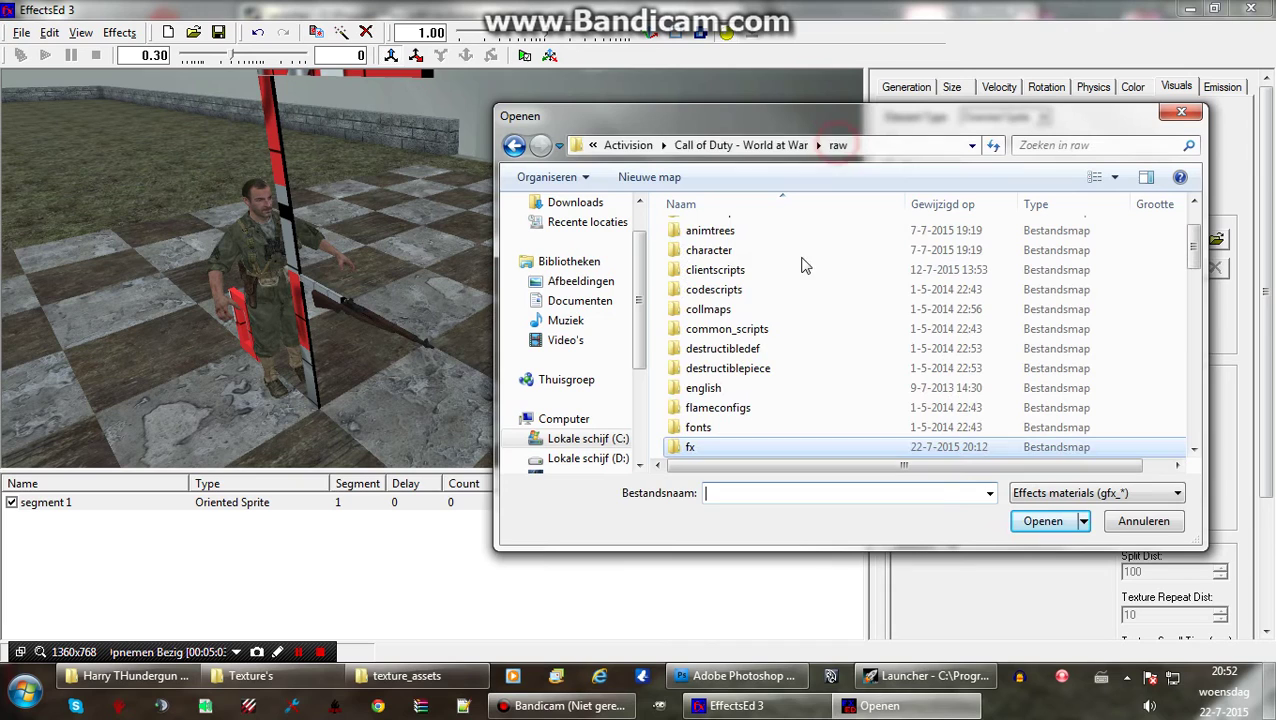
{"action": "left_click", "coordinate": [790, 316]}
{"action": "scroll", "coordinate": [790, 326], "scroll_direction": "down", "scroll_amount": 5}
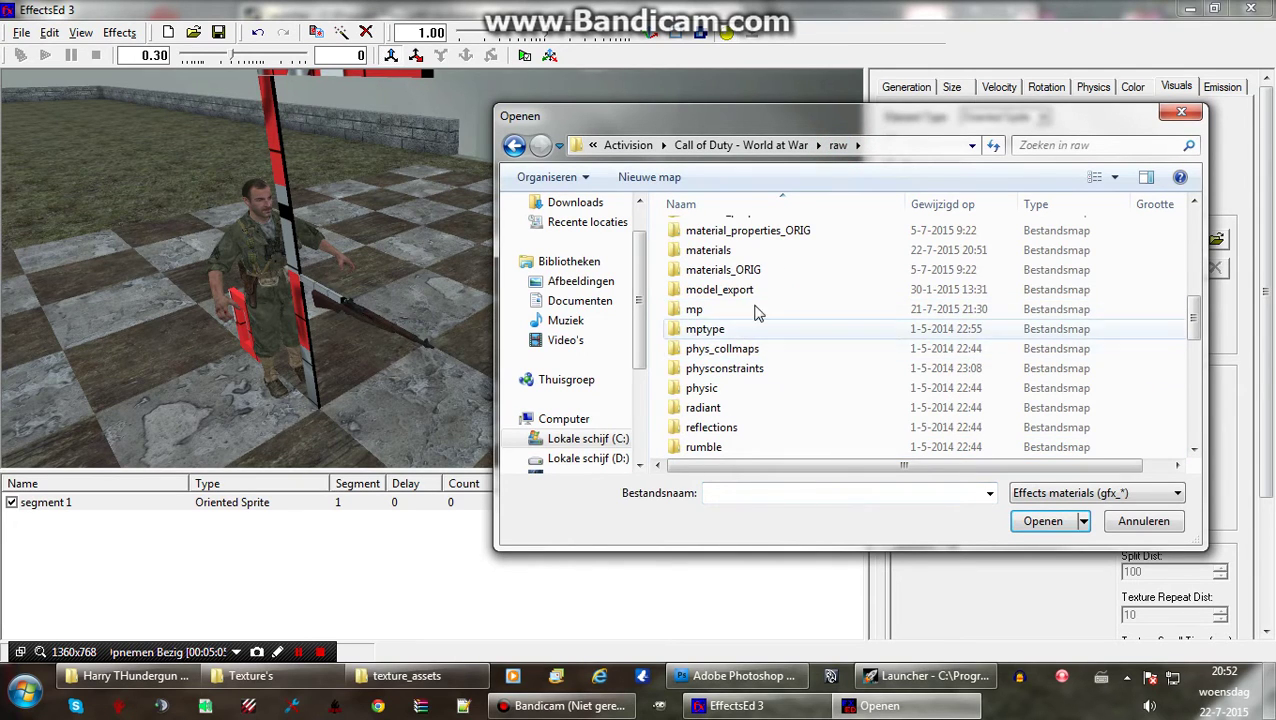
{"action": "double_click", "coordinate": [753, 251]}
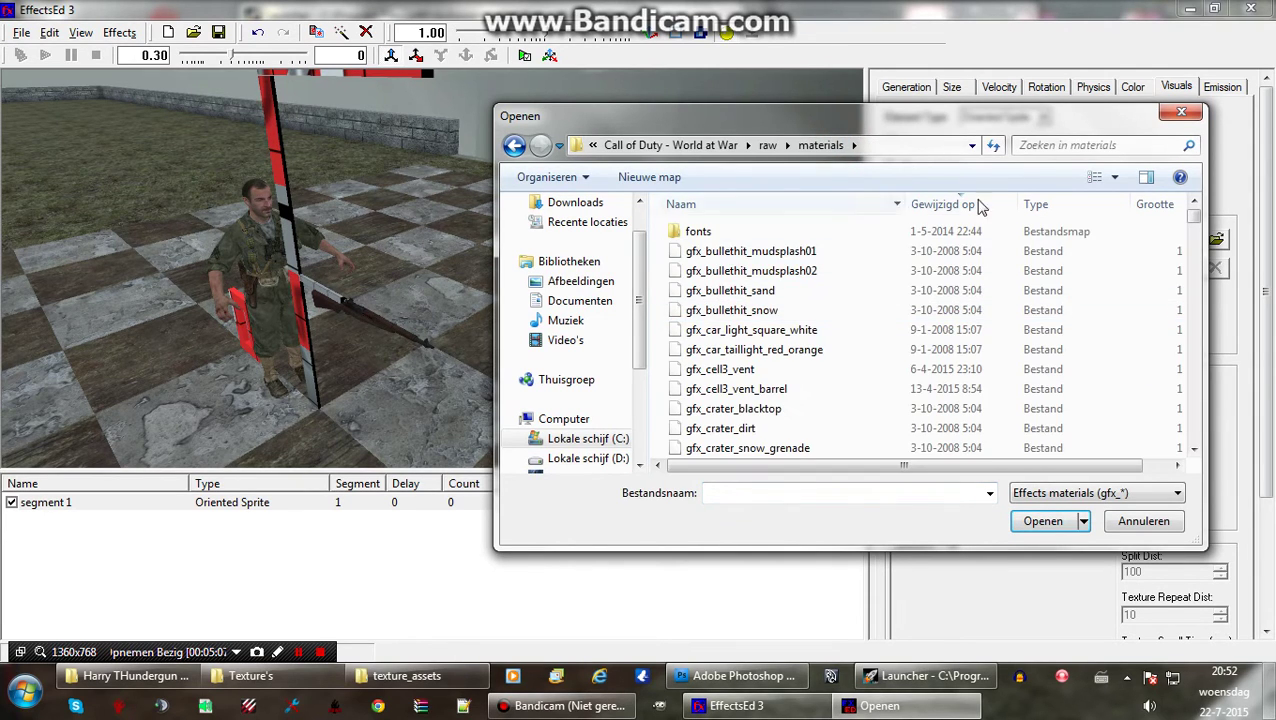
{"action": "left_click", "coordinate": [928, 206]}
{"action": "left_click", "coordinate": [724, 232]}
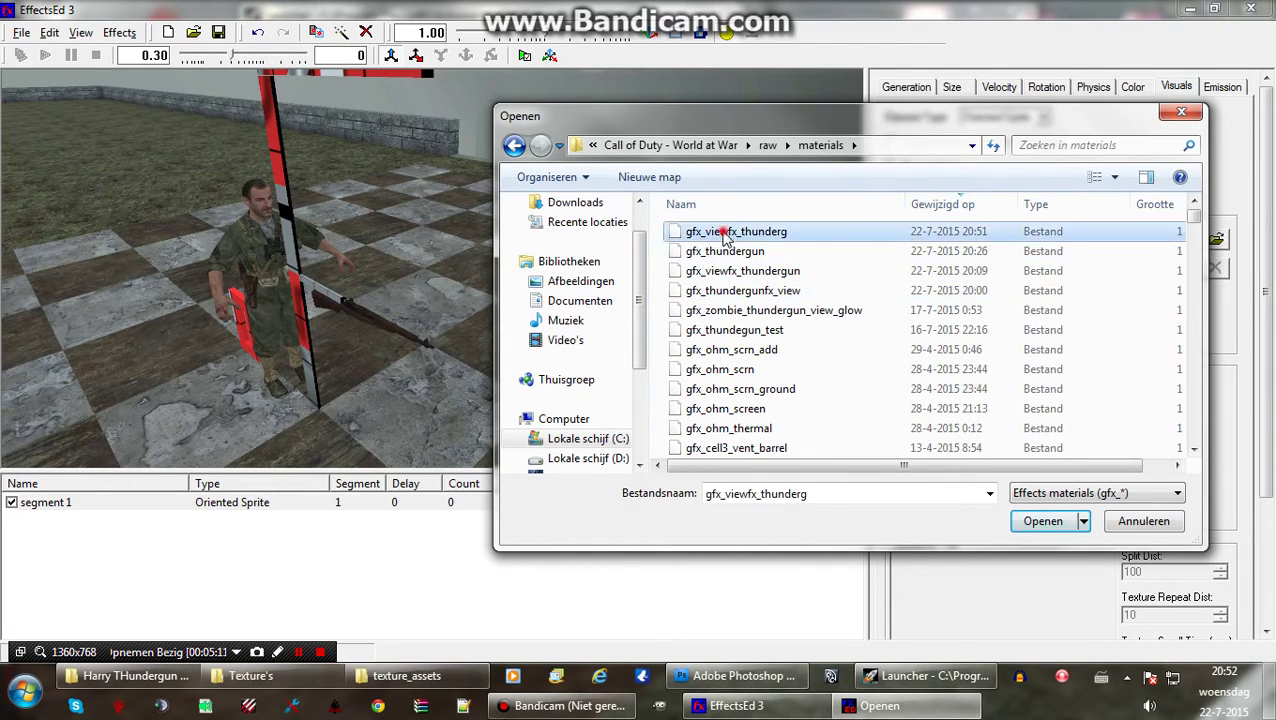
{"action": "double_click", "coordinate": [724, 232]}
{"action": "left_click", "coordinate": [930, 245]}
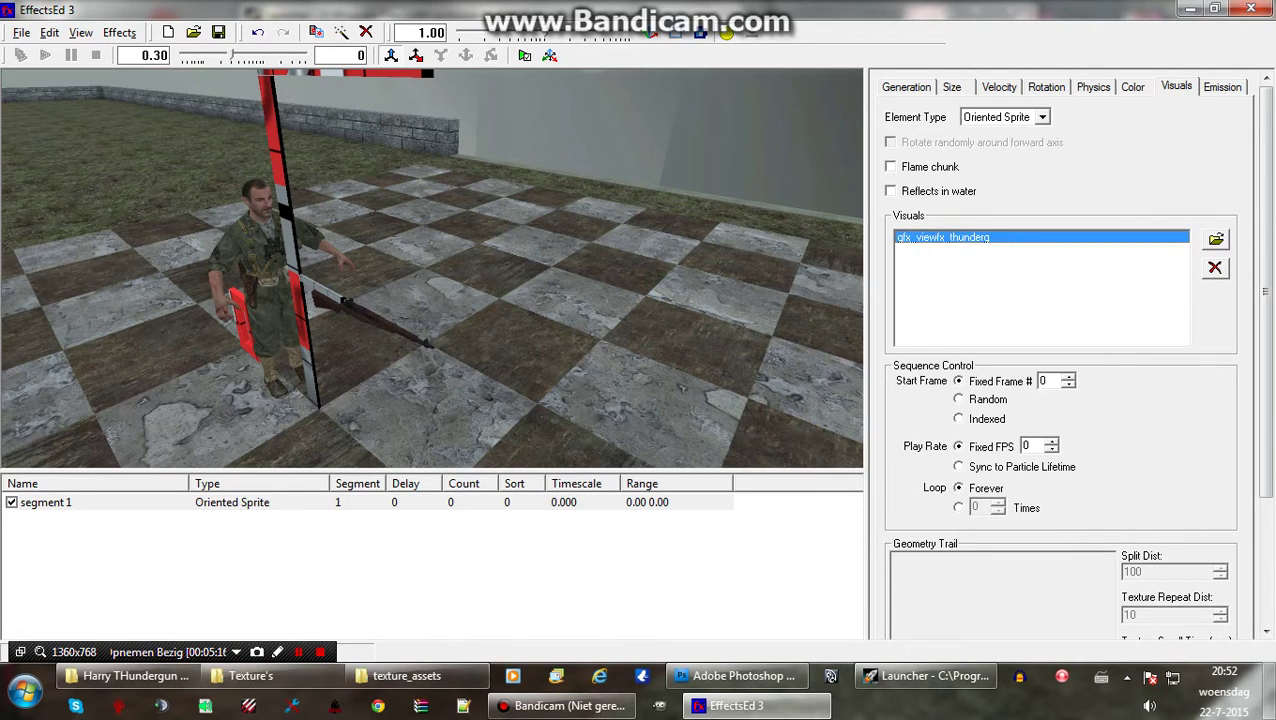
{"action": "double_click", "coordinate": [1042, 381]}
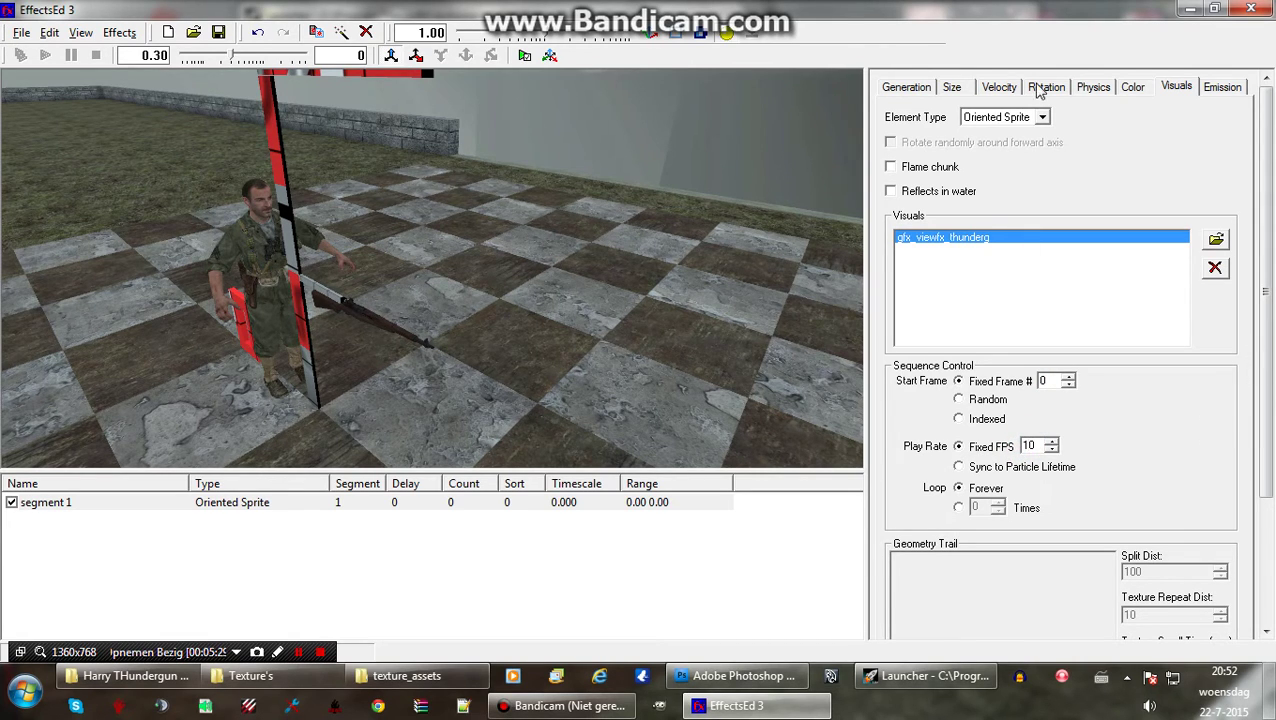
- Shape the red, green and blue curves of the segment's RGB Color graph into an orange tint over the whole lifetime
{"action": "left_click", "coordinate": [1133, 88]}
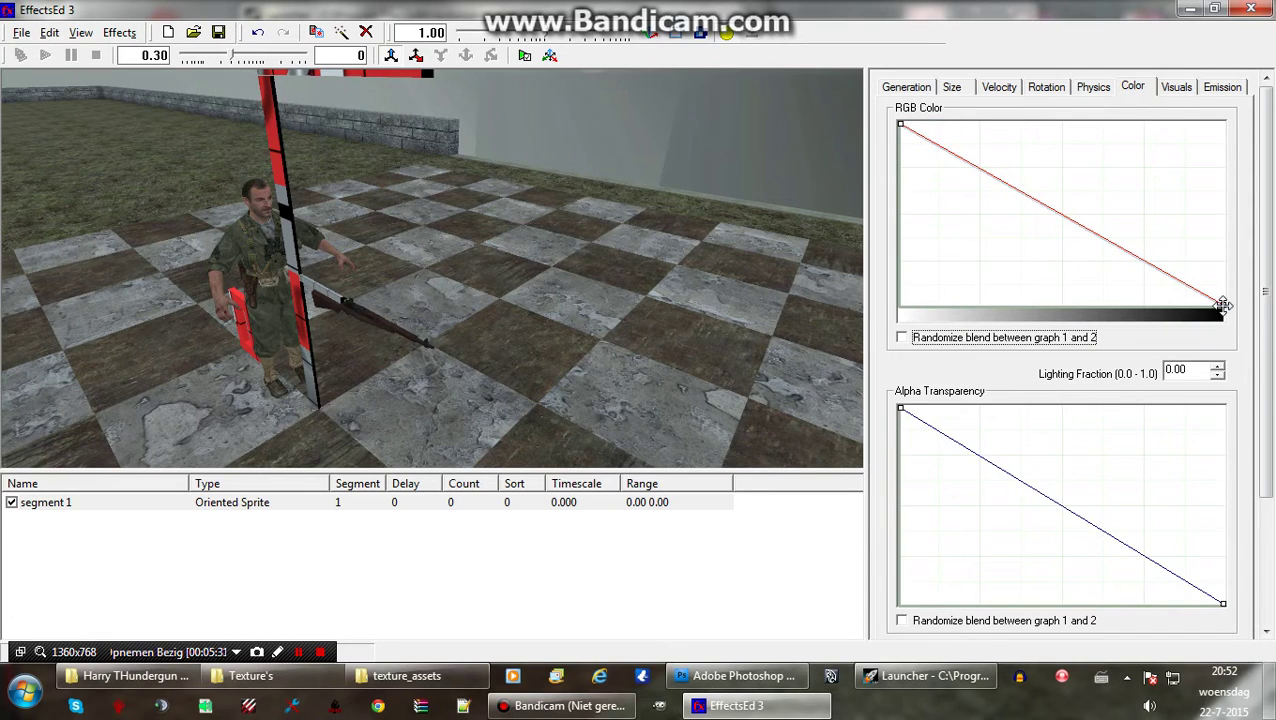
{"action": "left_click_drag", "start_coordinate": [1222, 305], "coordinate": [1222, 151]}
{"action": "left_click_drag", "start_coordinate": [900, 124], "coordinate": [900, 284]}
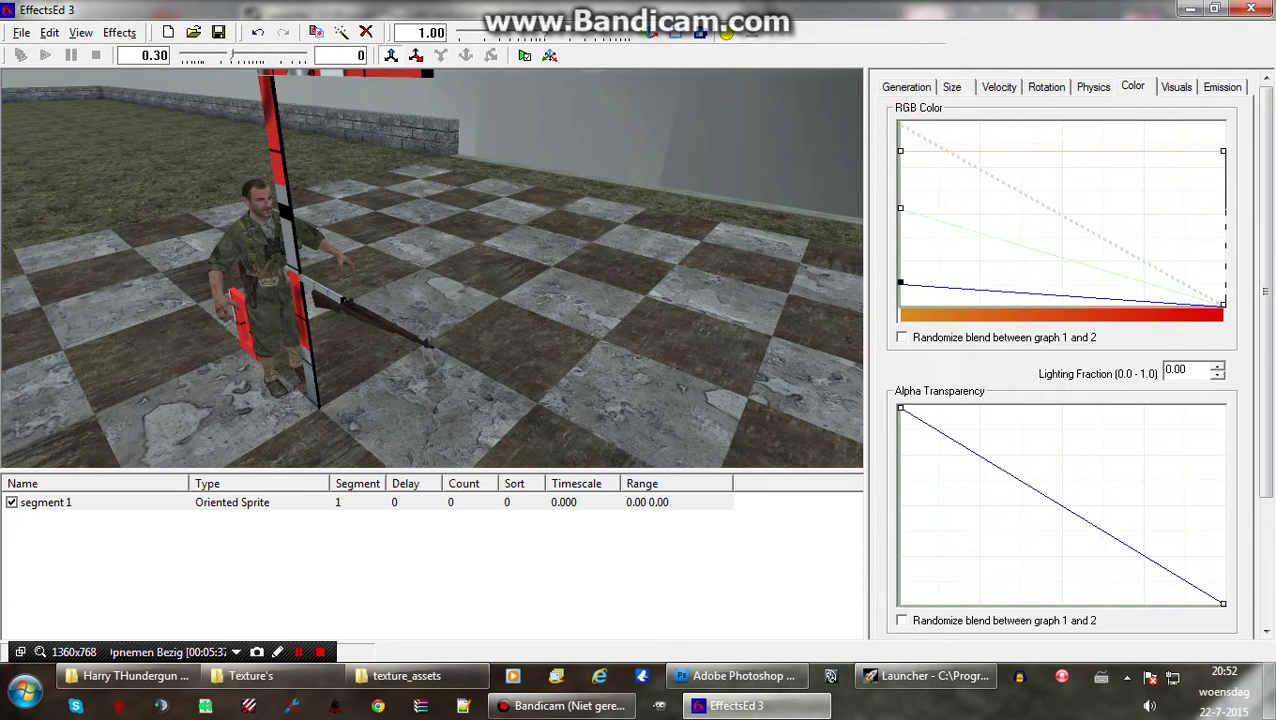
{"action": "left_click_drag", "start_coordinate": [1222, 305], "coordinate": [1223, 186]}
{"action": "left_click_drag", "start_coordinate": [1224, 300], "coordinate": [1224, 270]}
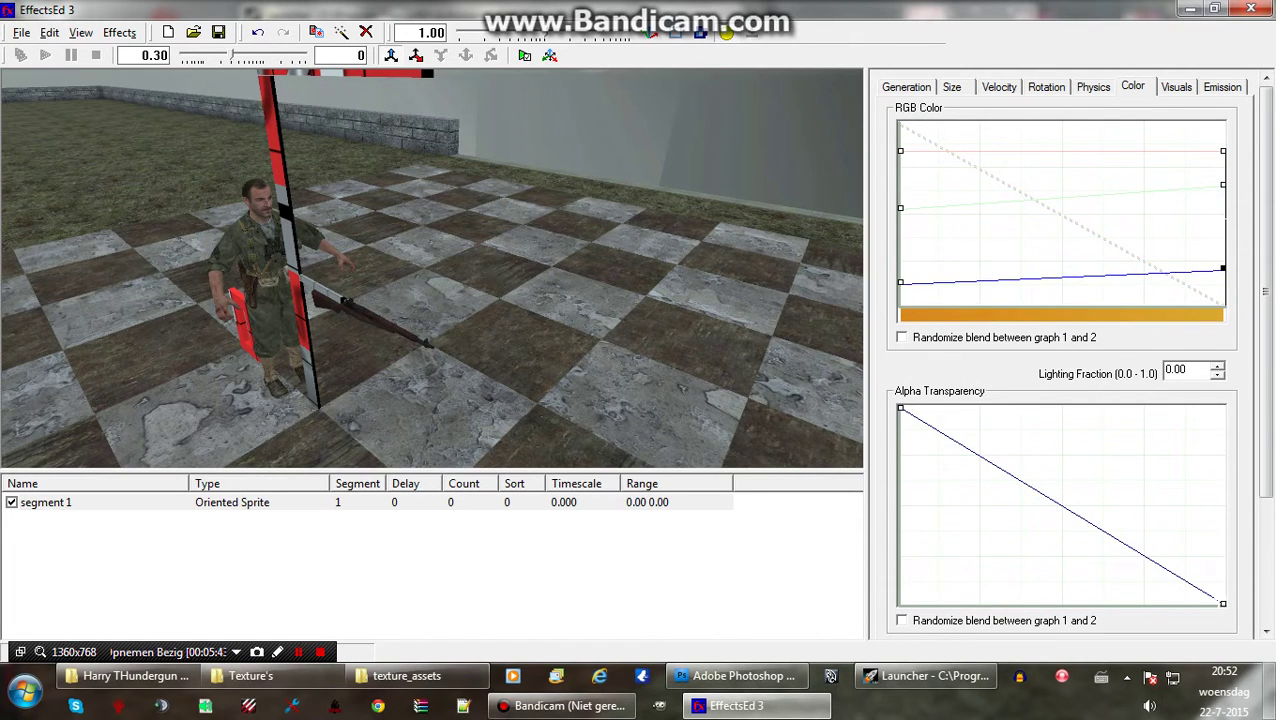
- Hold segment 1's alpha transparency at maximum over the whole lifetime and make its movement relative to effect now
{"action": "left_click_drag", "start_coordinate": [1224, 605], "coordinate": [1224, 408]}
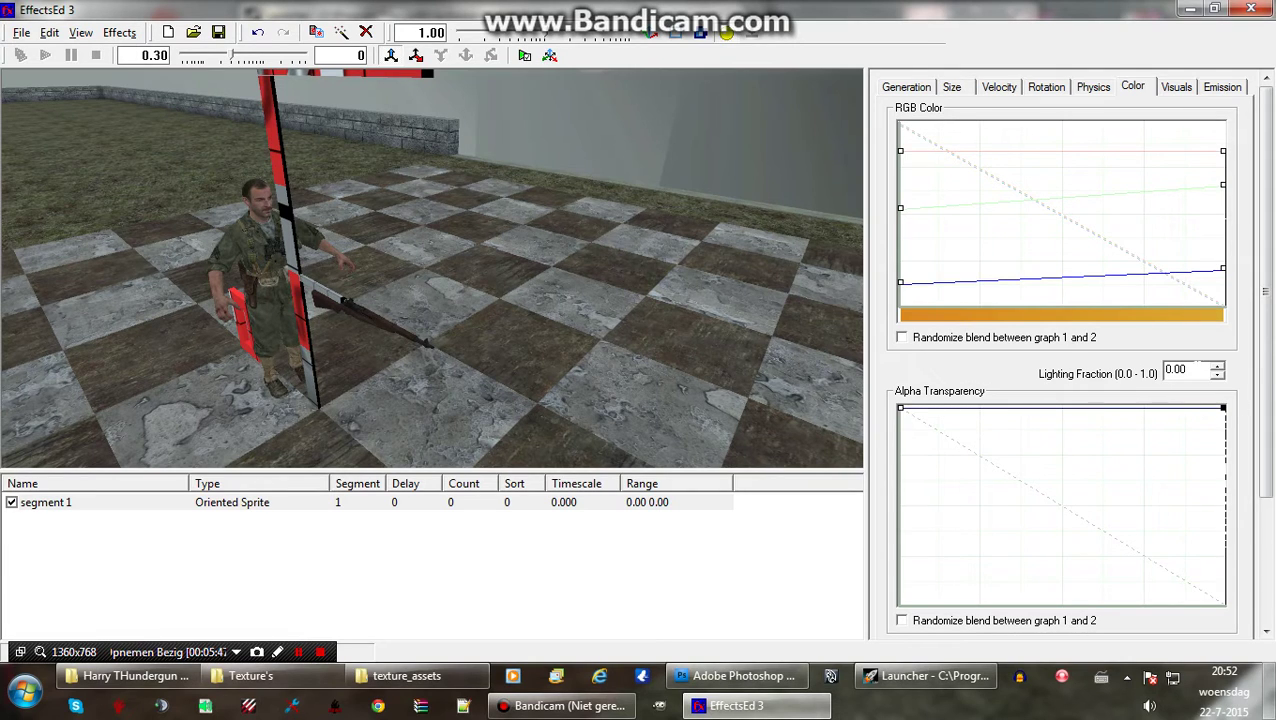
{"action": "left_click", "coordinate": [1093, 88]}
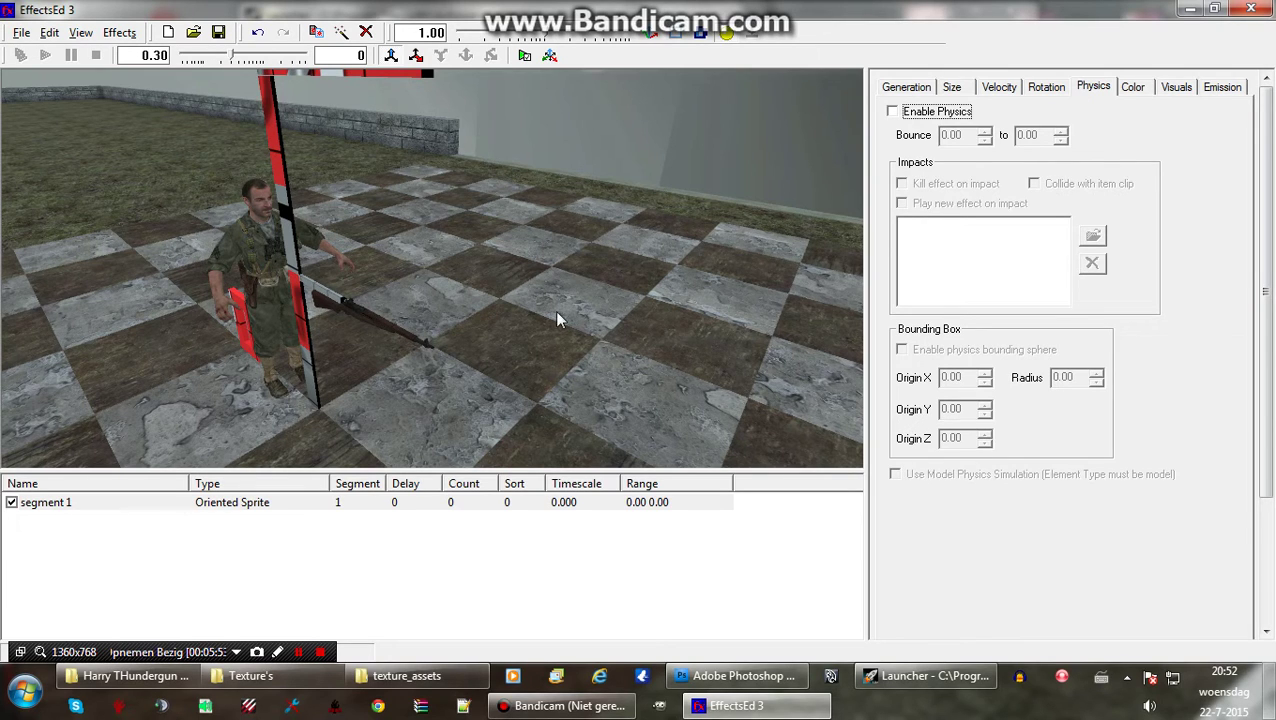
{"action": "left_click", "coordinate": [1054, 90]}
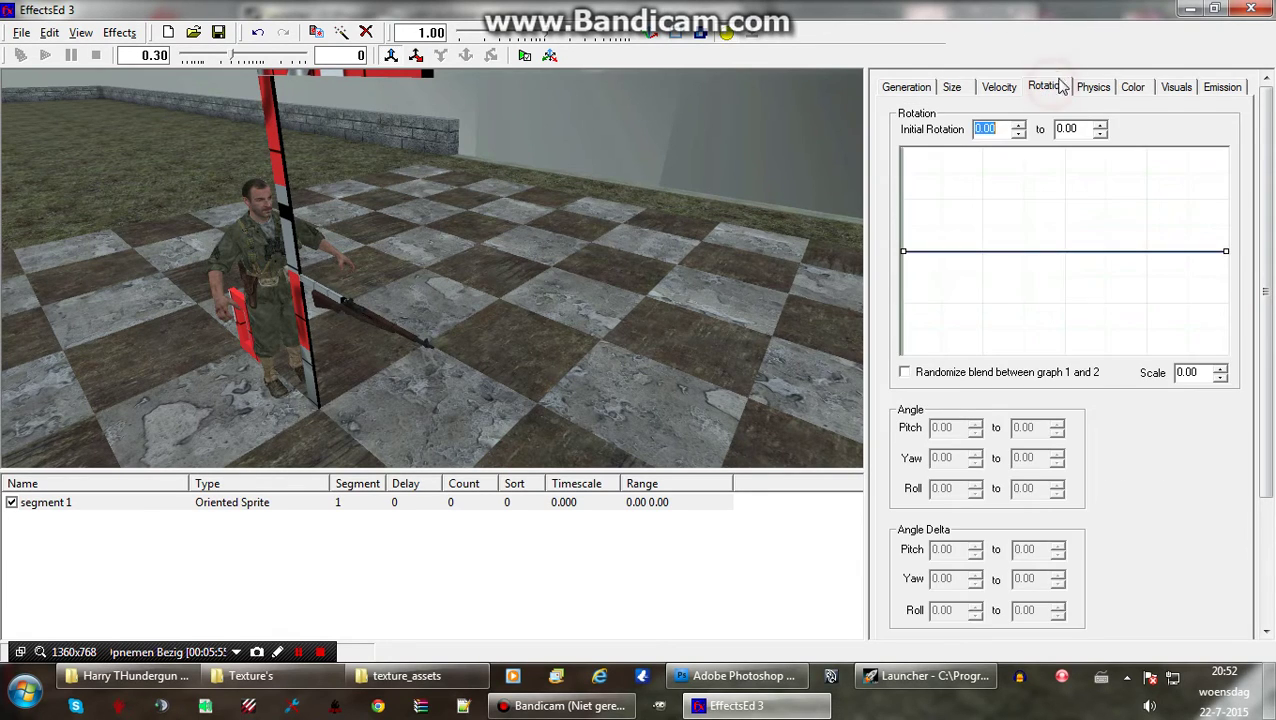
{"action": "left_click", "coordinate": [999, 90]}
{"action": "left_click", "coordinate": [935, 168]}
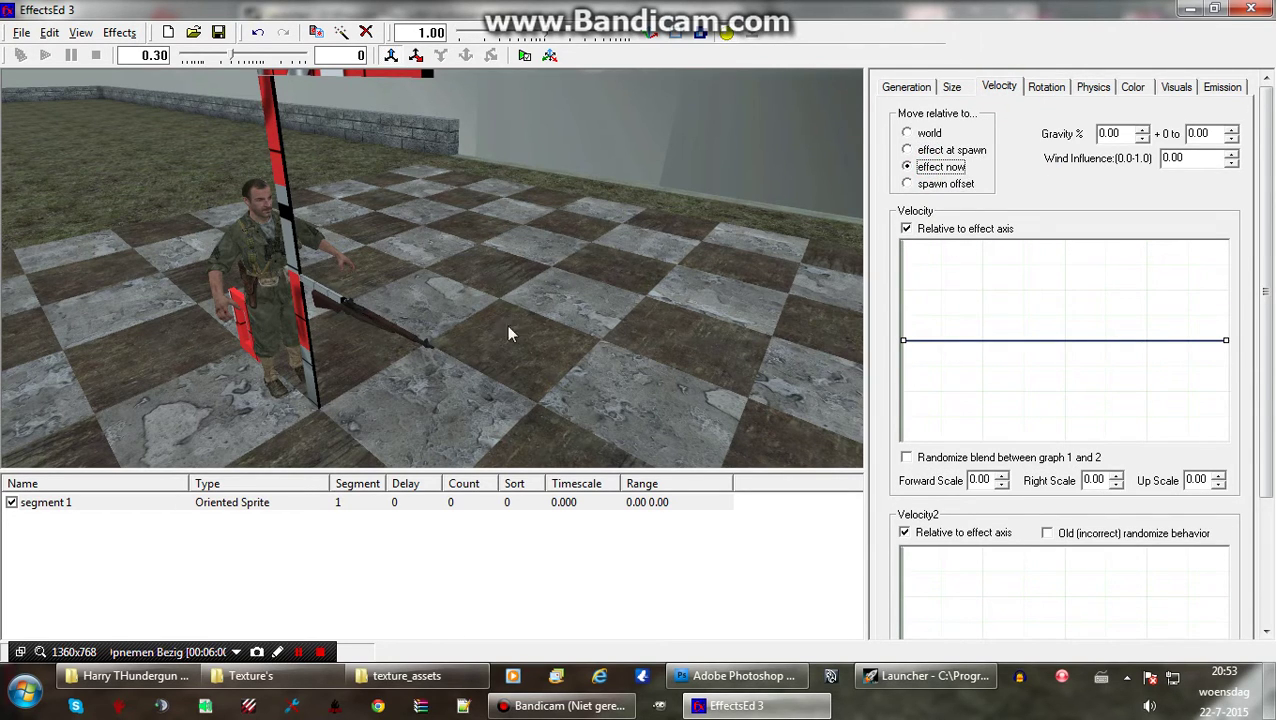
- Flatten segment 1's Width/Diameter curve at its maximum and set the size scale to 10
{"action": "left_click", "coordinate": [953, 89]}
{"action": "left_click", "coordinate": [1221, 269]}
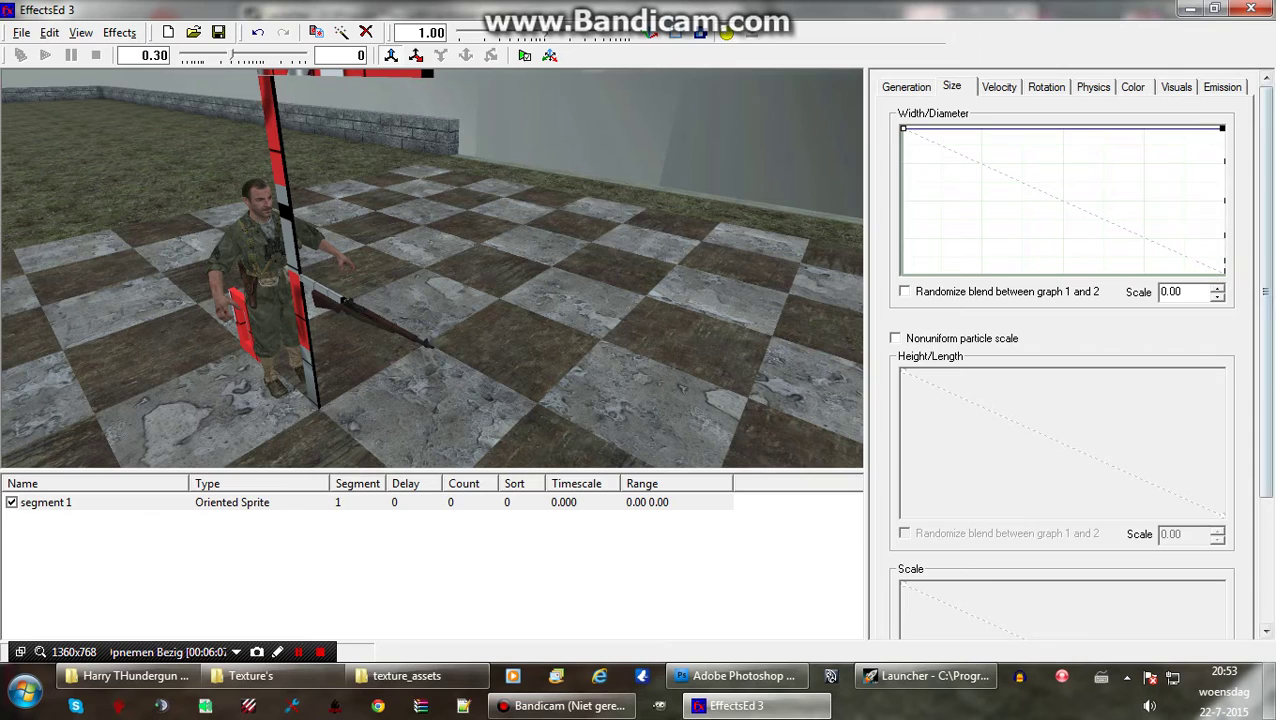
{"action": "left_click", "coordinate": [1163, 293]}
- Switch segment 1's spawning to Looping with an interval of 1000 ms
{"action": "left_click", "coordinate": [921, 89]}
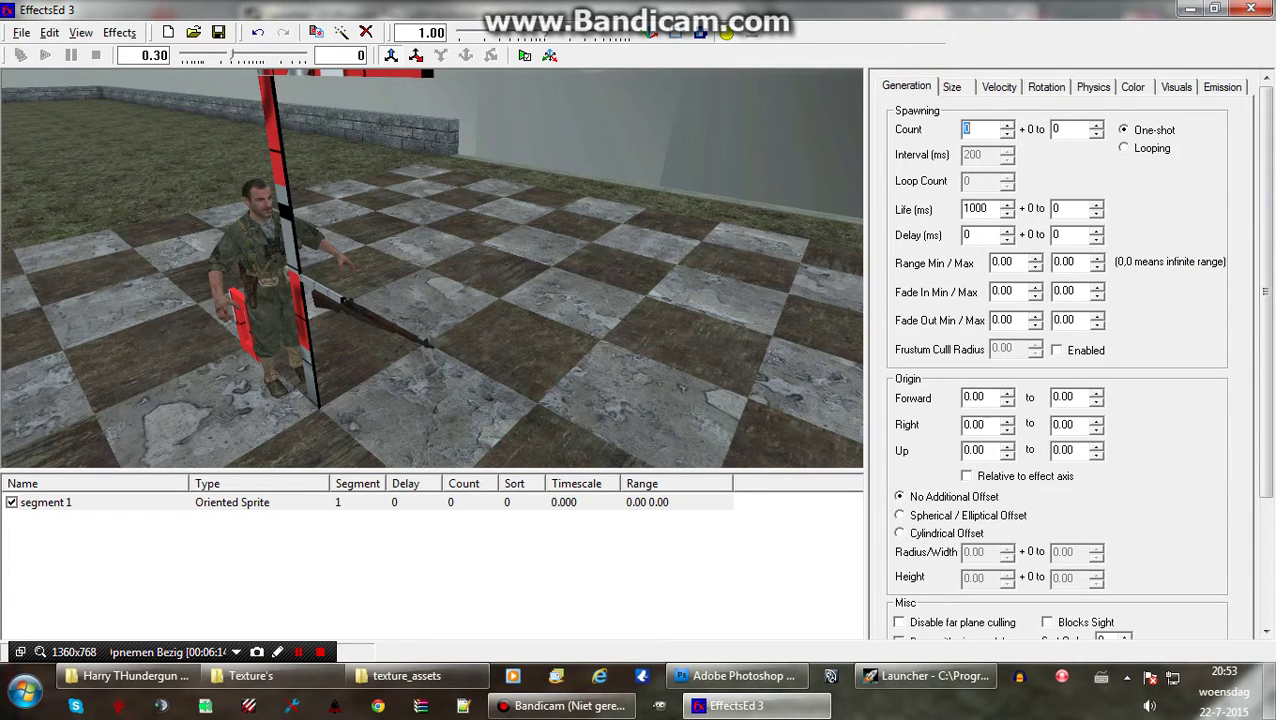
{"action": "left_click", "coordinate": [1125, 148]}
{"action": "double_click", "coordinate": [980, 155]}
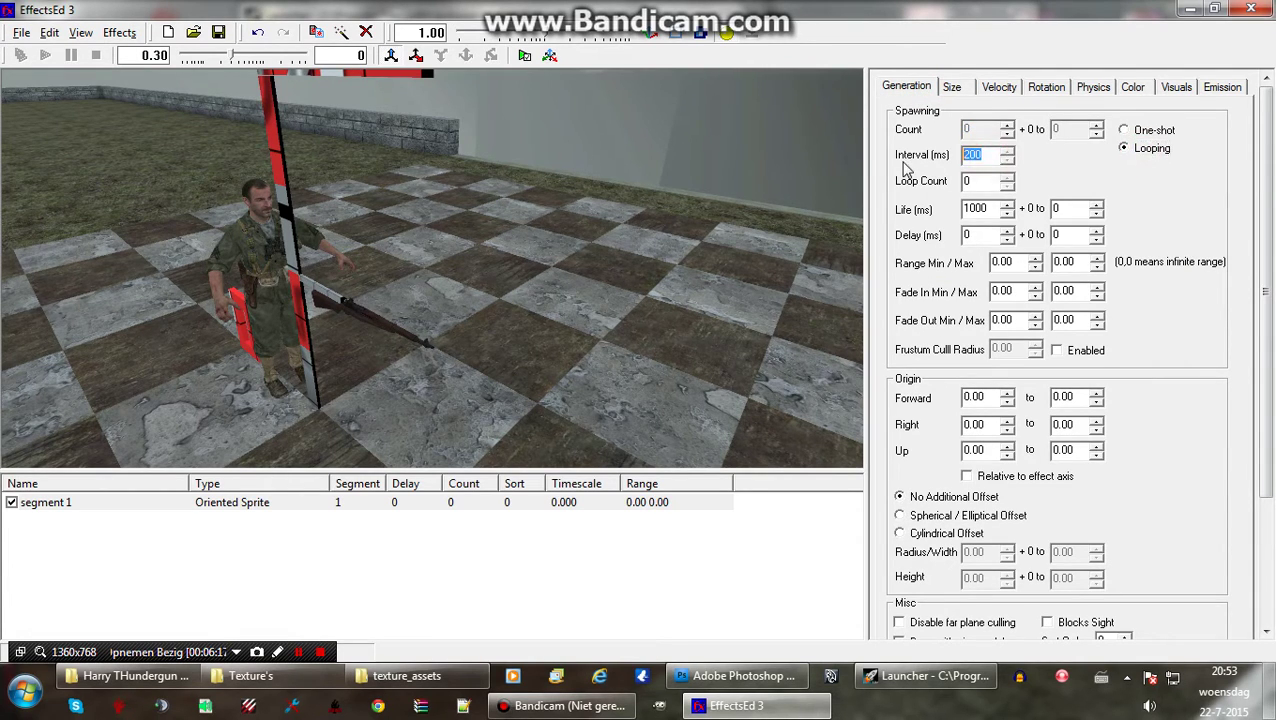
{"action": "type", "text": "1000"}
- Save the effect over test_thundergun.efx in the World at War raw\fx folder
{"action": "right_click_drag", "start_coordinate": [827, 155], "coordinate": [677, 236]}
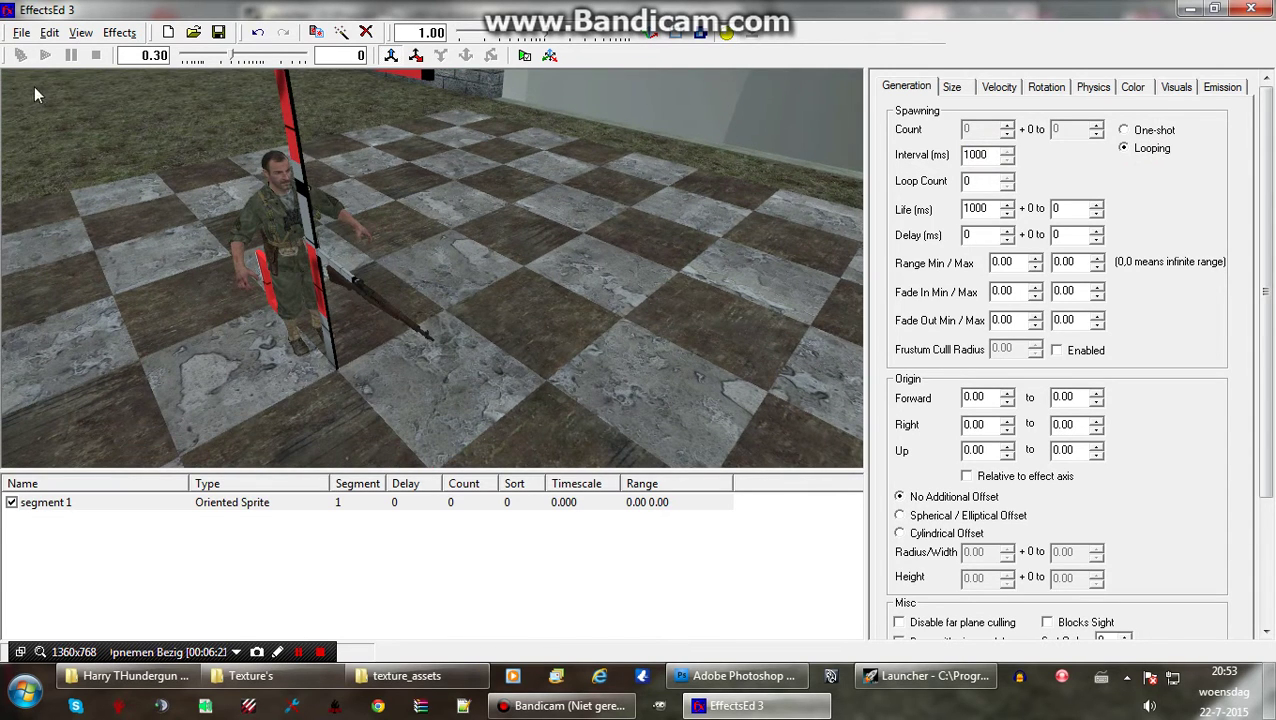
{"action": "left_click", "coordinate": [21, 32]}
{"action": "left_click", "coordinate": [112, 97]}
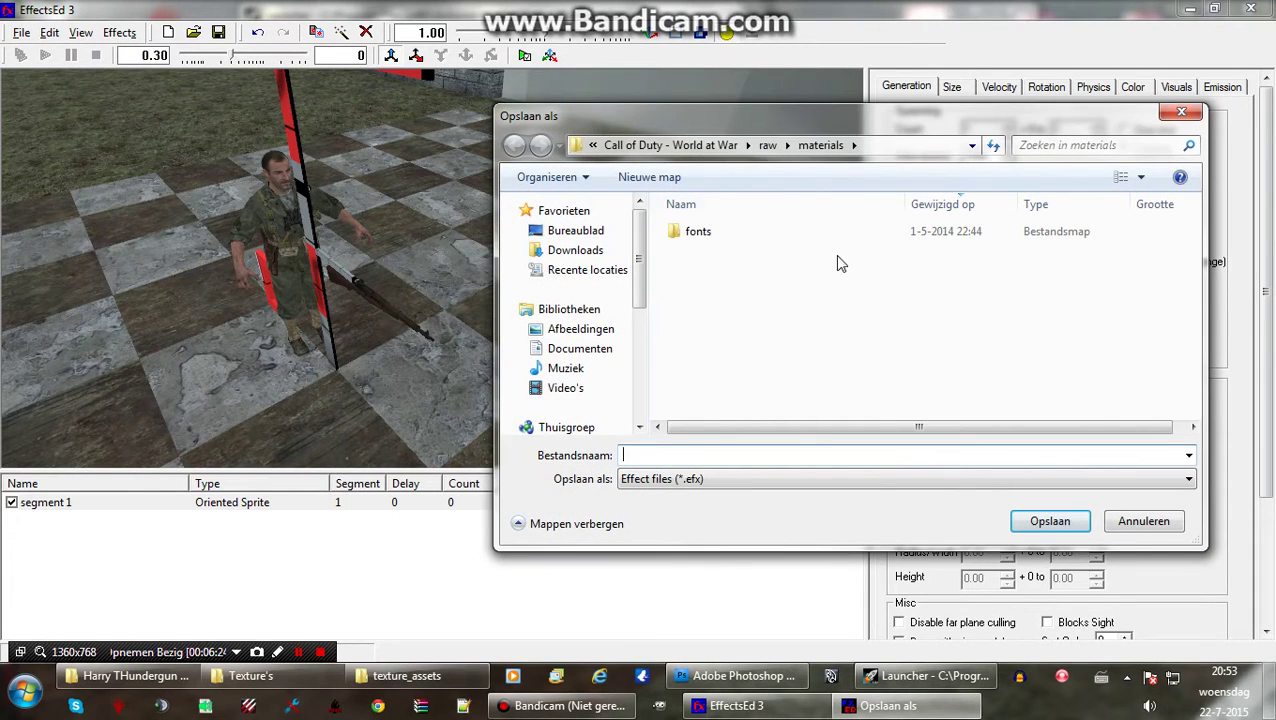
{"action": "left_click", "coordinate": [767, 145]}
{"action": "scroll", "coordinate": [745, 330], "scroll_direction": "down", "scroll_amount": 3}
{"action": "double_click", "coordinate": [676, 350]}
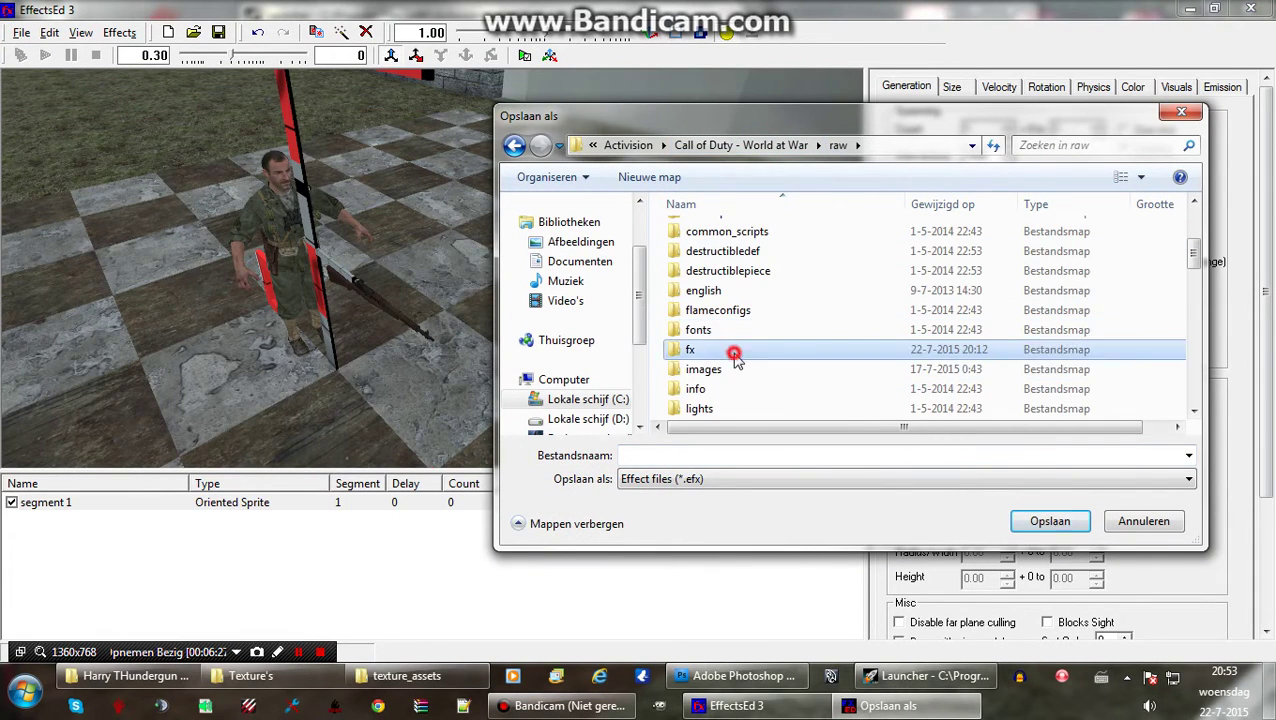
{"action": "scroll", "coordinate": [1052, 373], "scroll_direction": "down", "scroll_amount": 10}
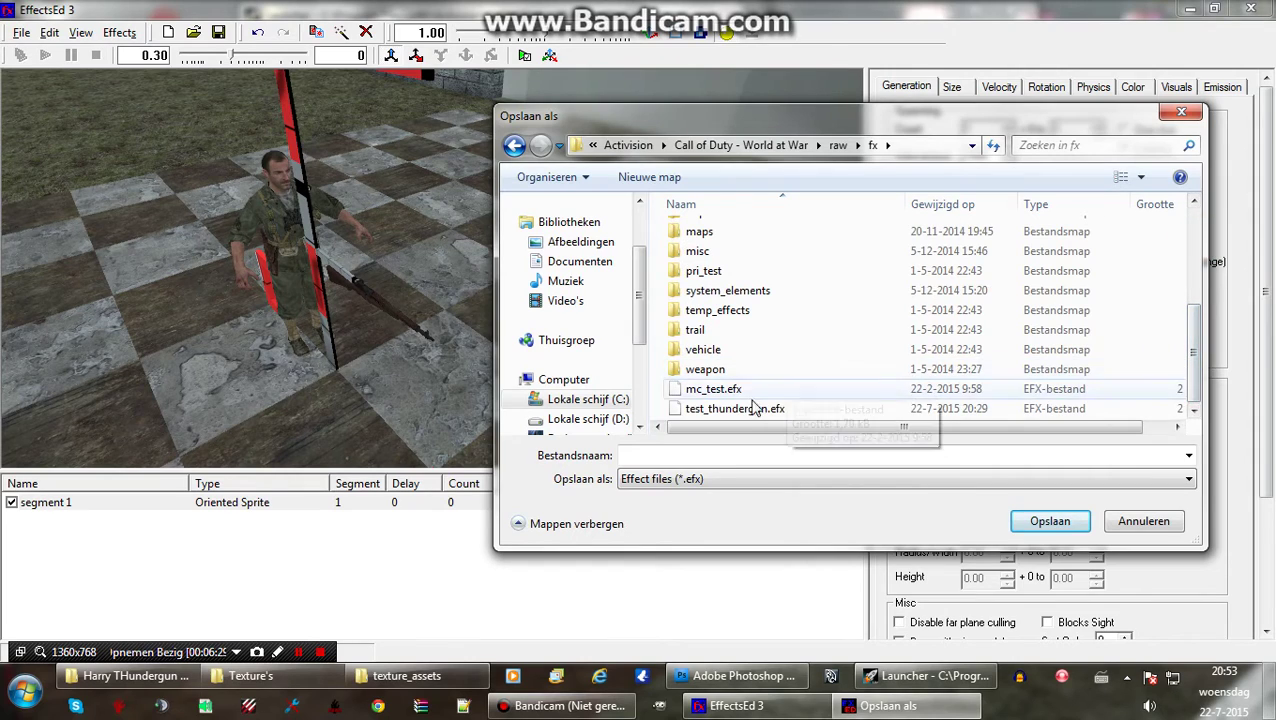
{"action": "double_click", "coordinate": [800, 410]}
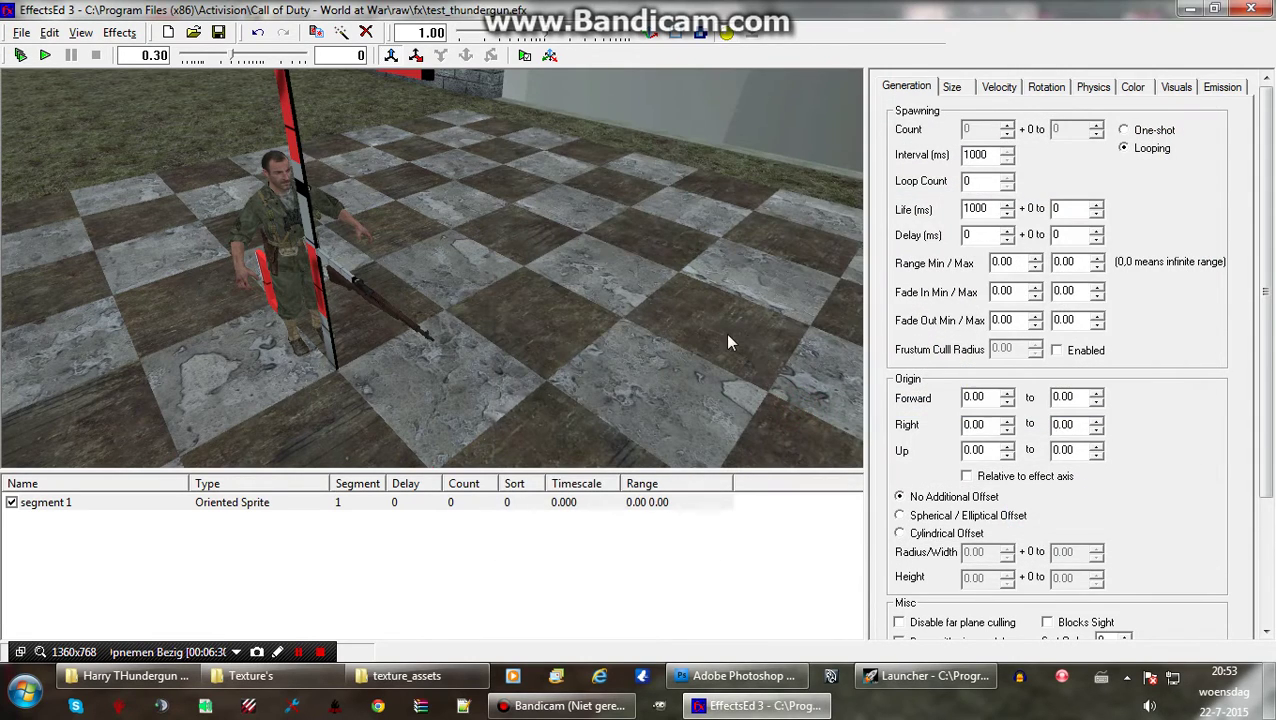
- Play the effect and examine the orange glow at the rifle muzzle from several angles and distances
{"action": "right_click_drag", "start_coordinate": [524, 332], "coordinate": [529, 364]}
{"action": "left_click_drag", "start_coordinate": [528, 368], "coordinate": [394, 313]}
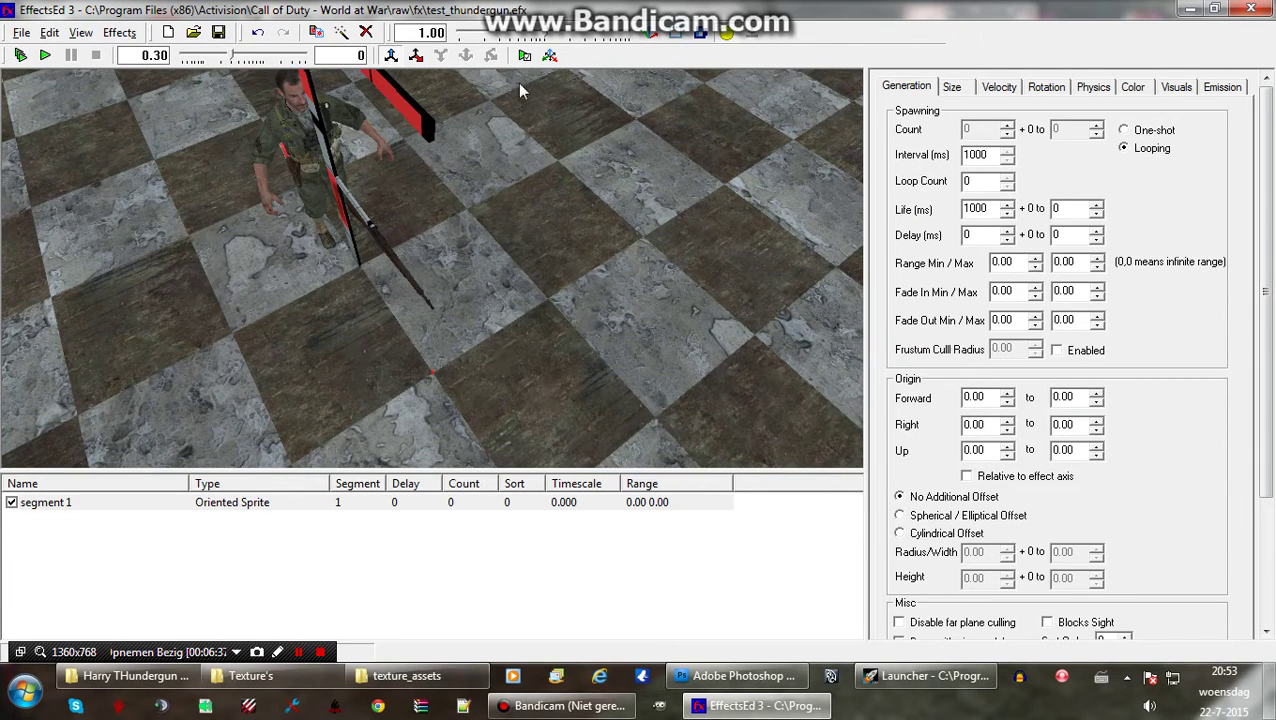
{"action": "left_click", "coordinate": [45, 56]}
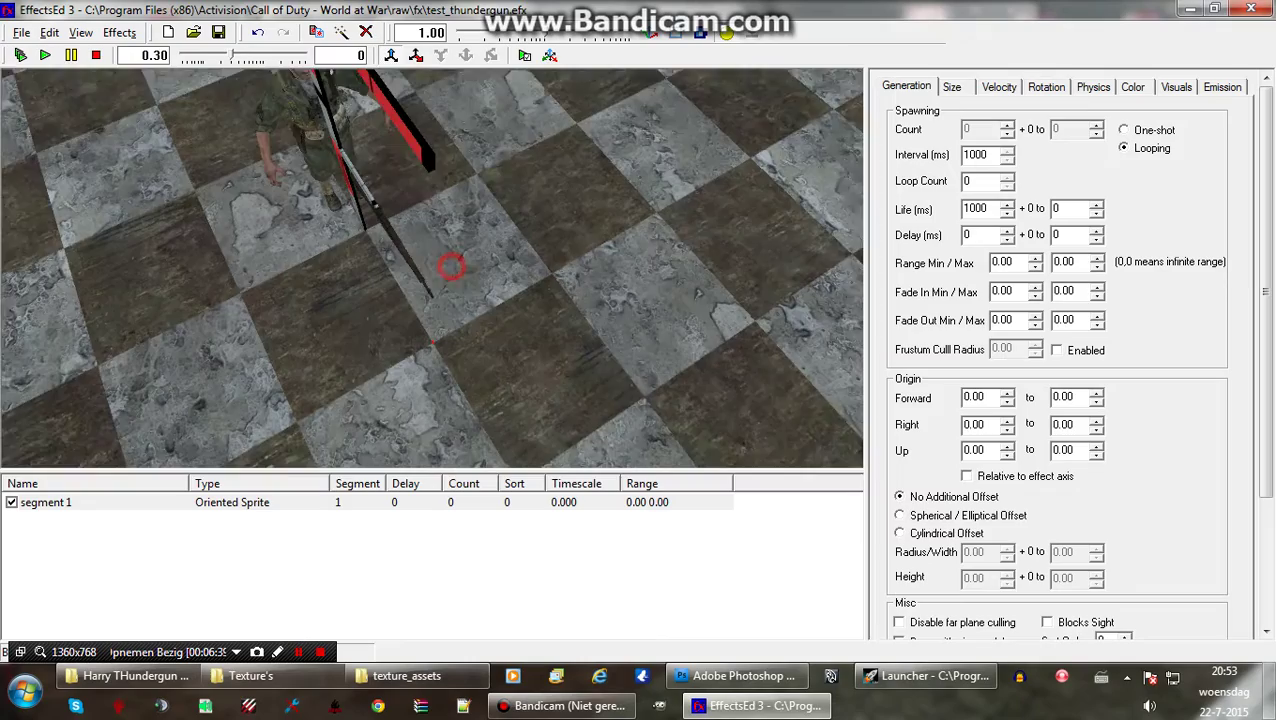
{"action": "left_click_drag", "start_coordinate": [452, 266], "coordinate": [468, 218]}
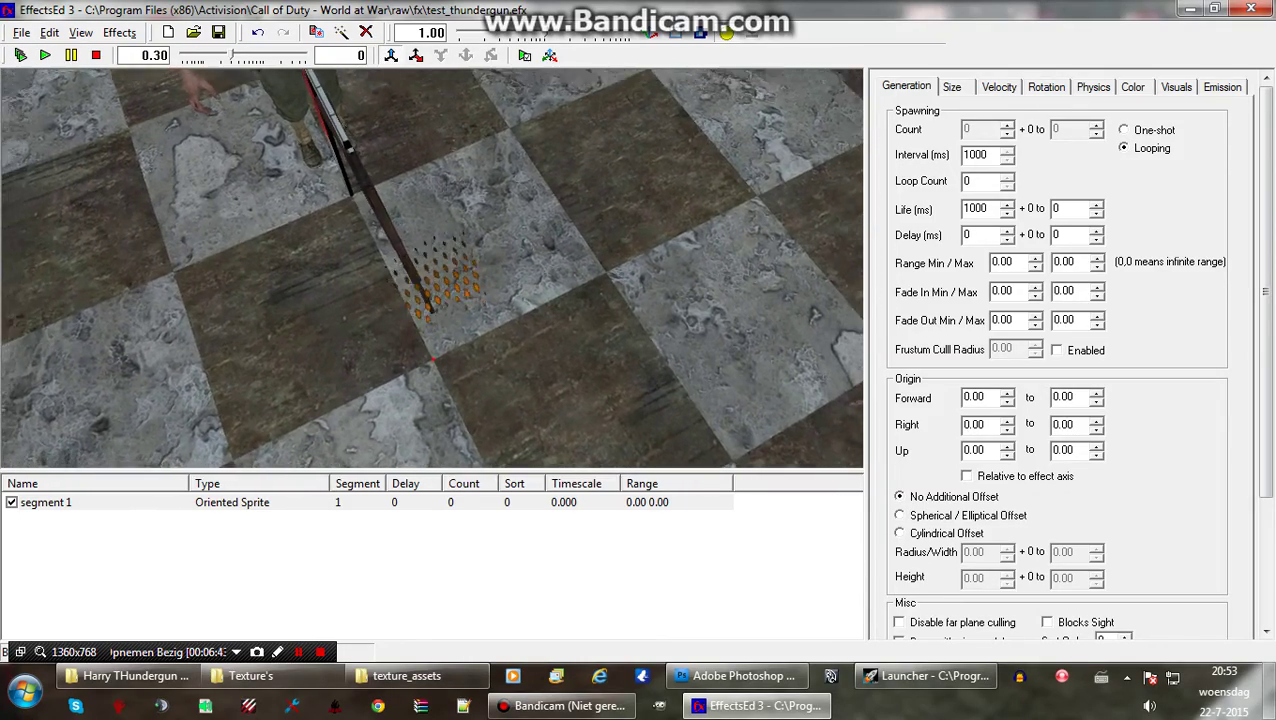
{"action": "left_click_drag", "start_coordinate": [400, 274], "coordinate": [460, 257]}
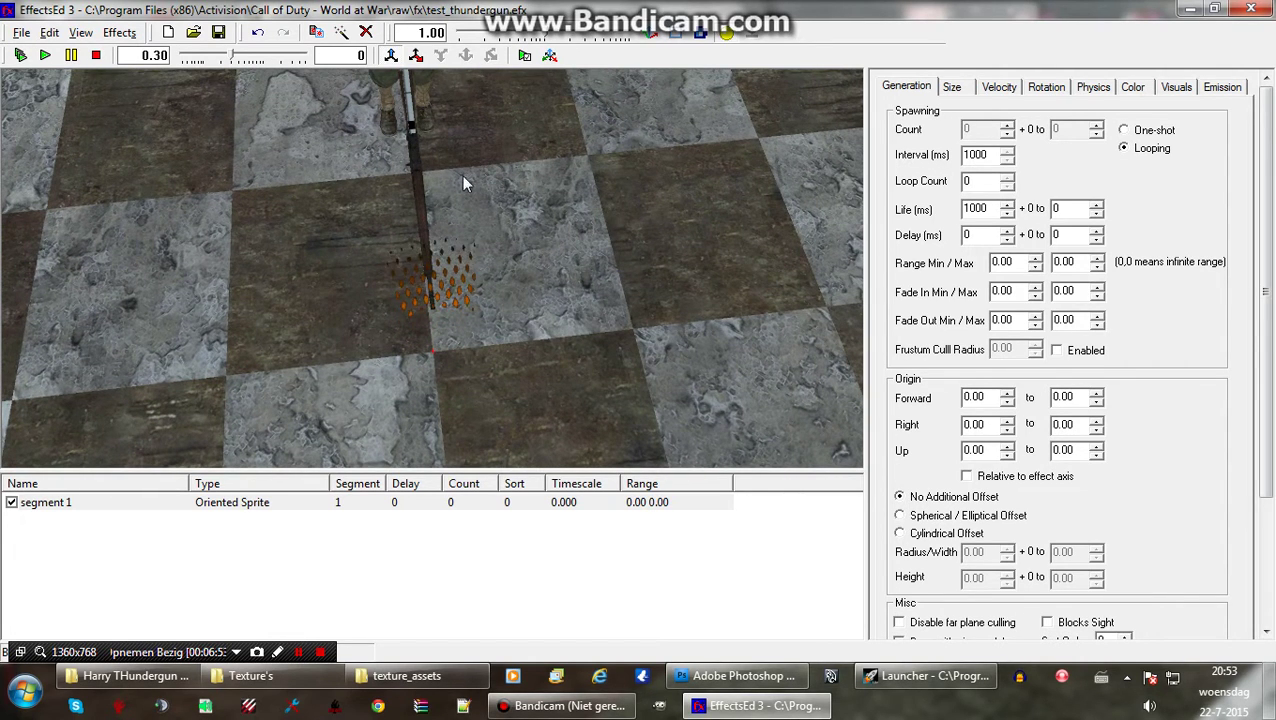
{"action": "scroll", "coordinate": [432, 268], "scroll_direction": "up", "scroll_amount": 3}
{"action": "scroll", "coordinate": [432, 268], "scroll_direction": "down", "scroll_amount": 3}
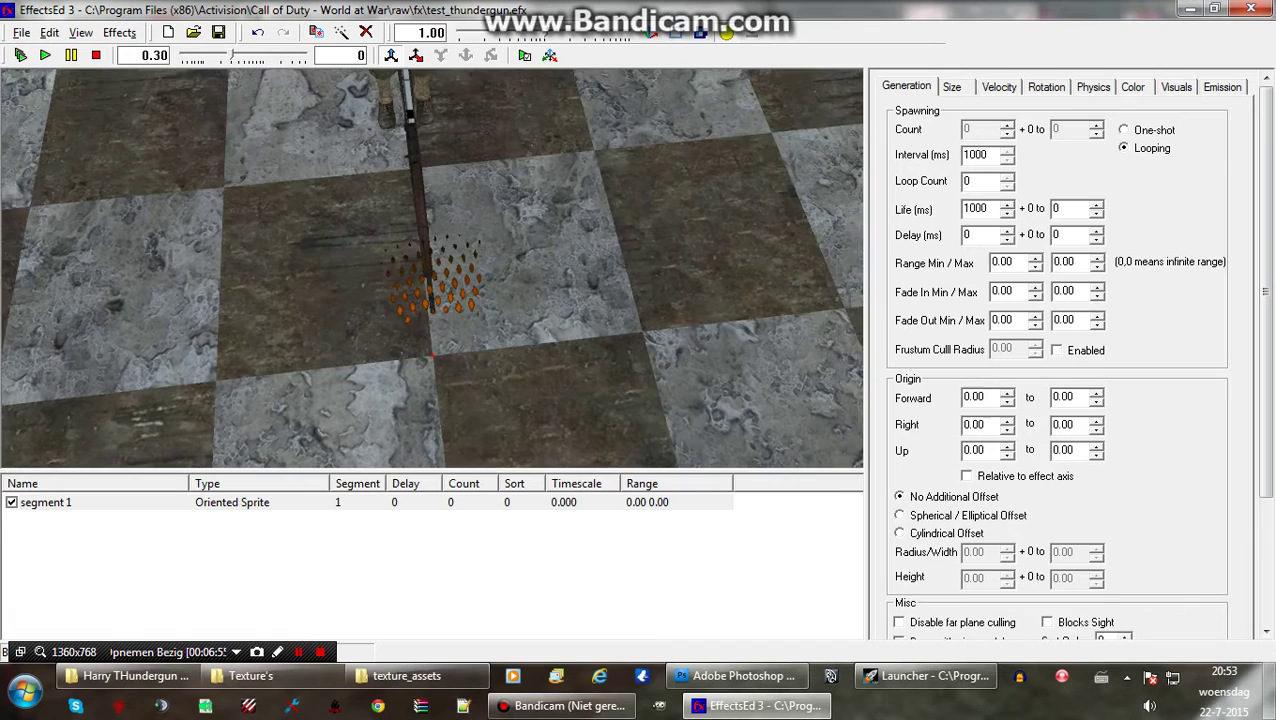
{"action": "scroll", "coordinate": [432, 268], "scroll_direction": "up", "scroll_amount": 2}
{"action": "right_click_drag", "start_coordinate": [487, 248], "coordinate": [487, 288]}
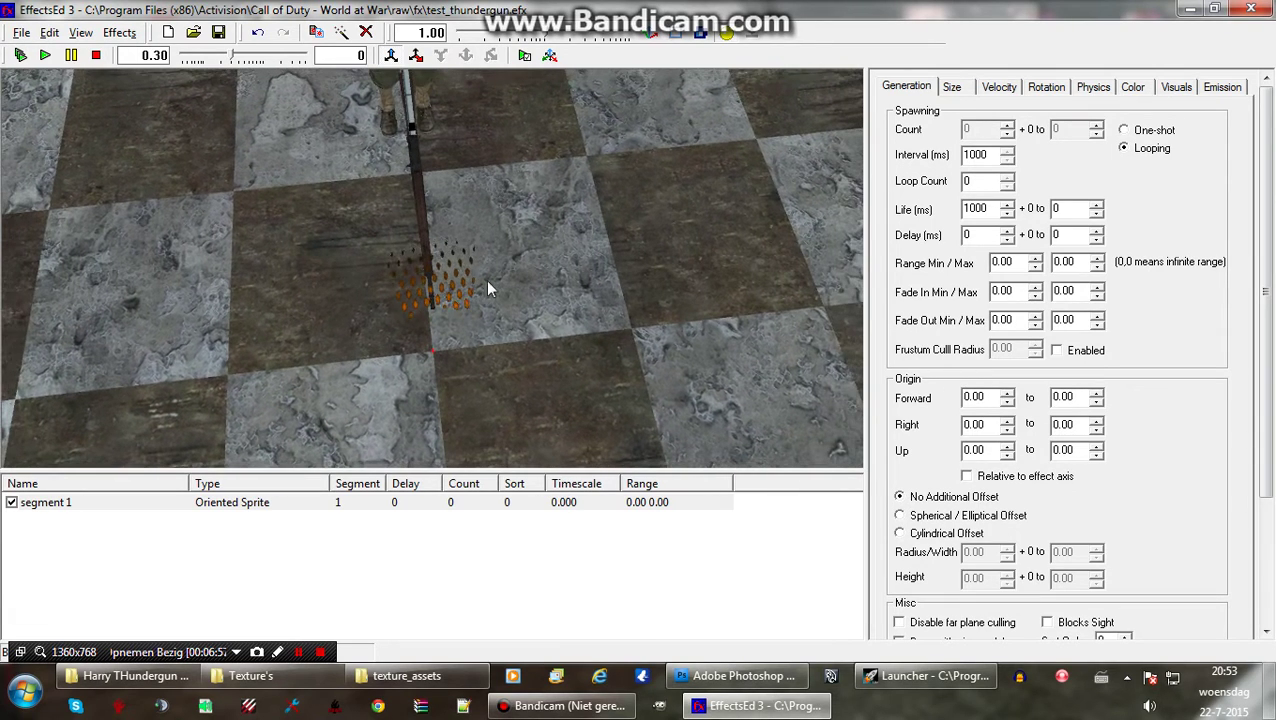
- Try changing segment 1's Width/Diameter scale and check the playing effect in the preview
{"action": "left_click", "coordinate": [955, 88]}
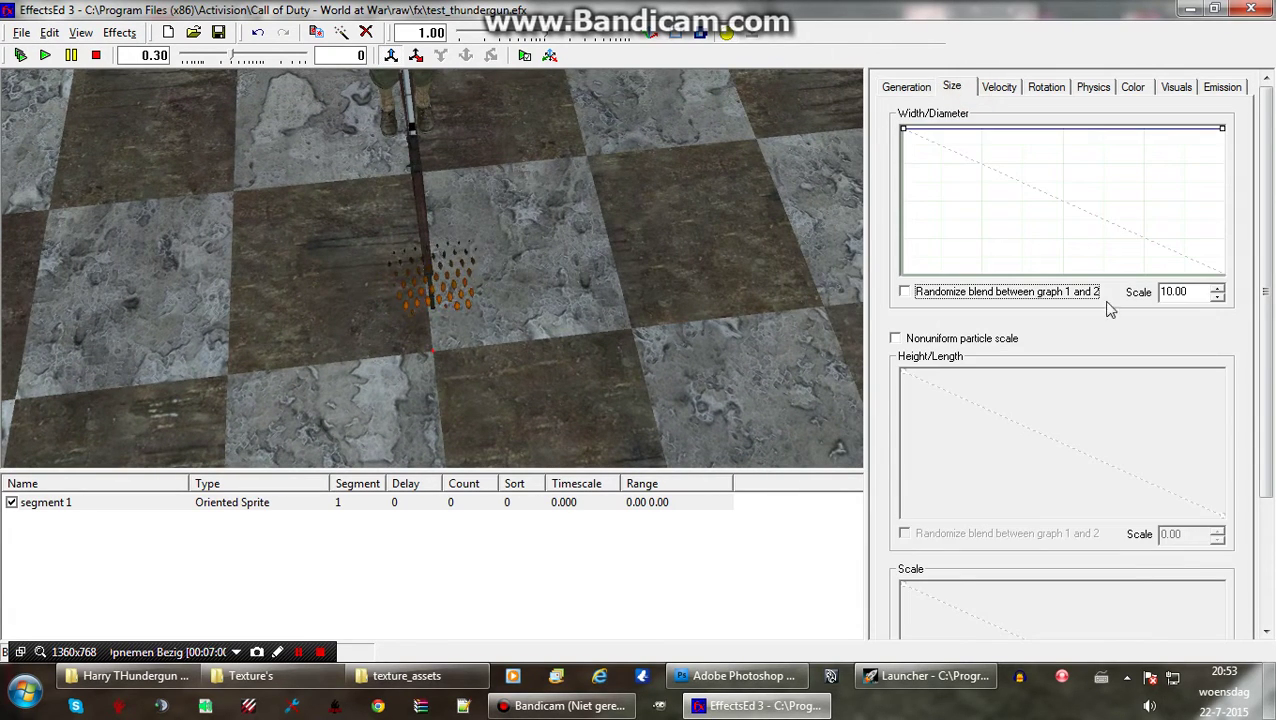
{"action": "left_click", "coordinate": [1160, 292]}
{"action": "key", "text": "Delete"}
{"action": "key", "text": "Delete"}
{"action": "left_click", "coordinate": [1187, 291]}
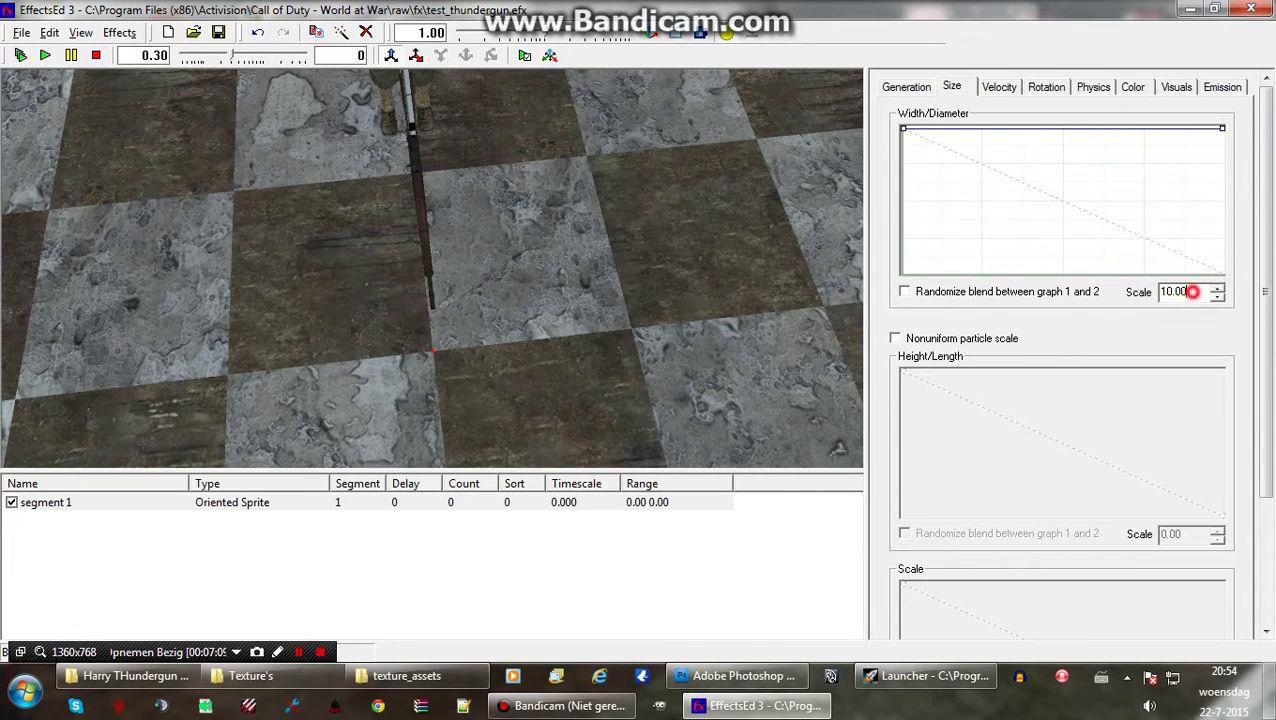
{"action": "double_click", "coordinate": [1189, 291]}
{"action": "left_click_drag", "start_coordinate": [436, 326], "coordinate": [595, 206]}
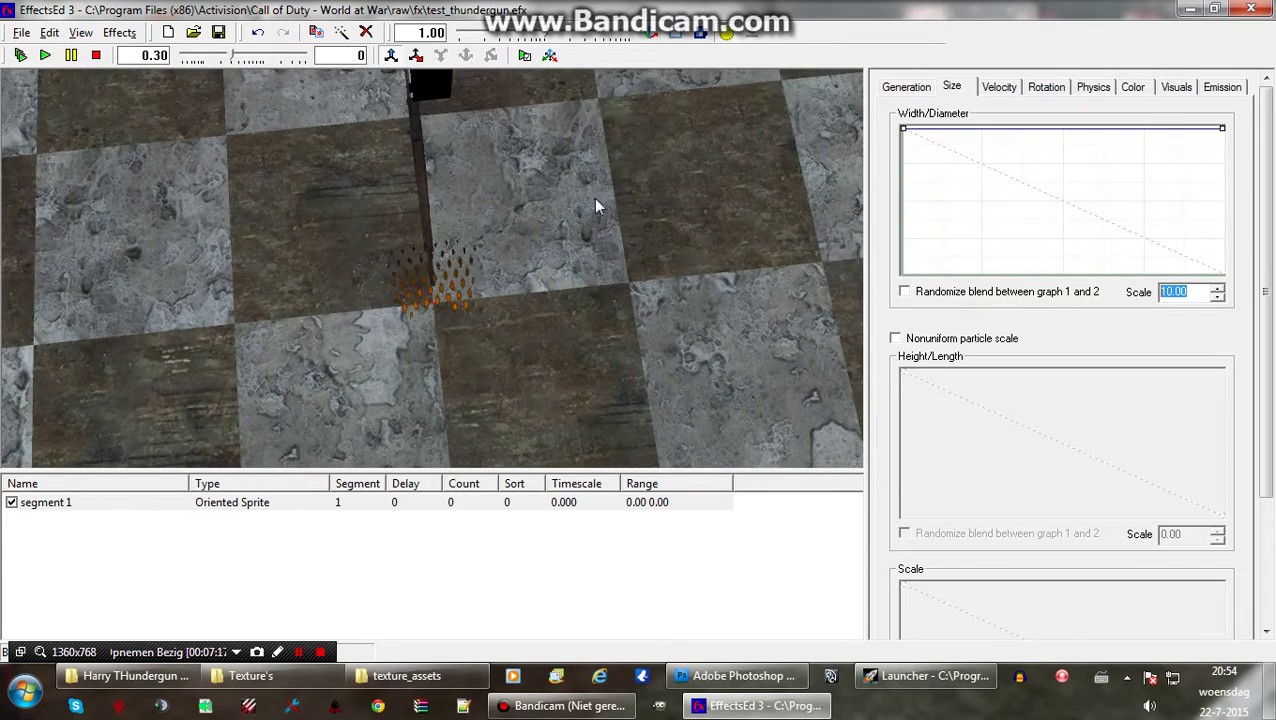
{"action": "left_click_drag", "start_coordinate": [432, 300], "coordinate": [505, 262]}
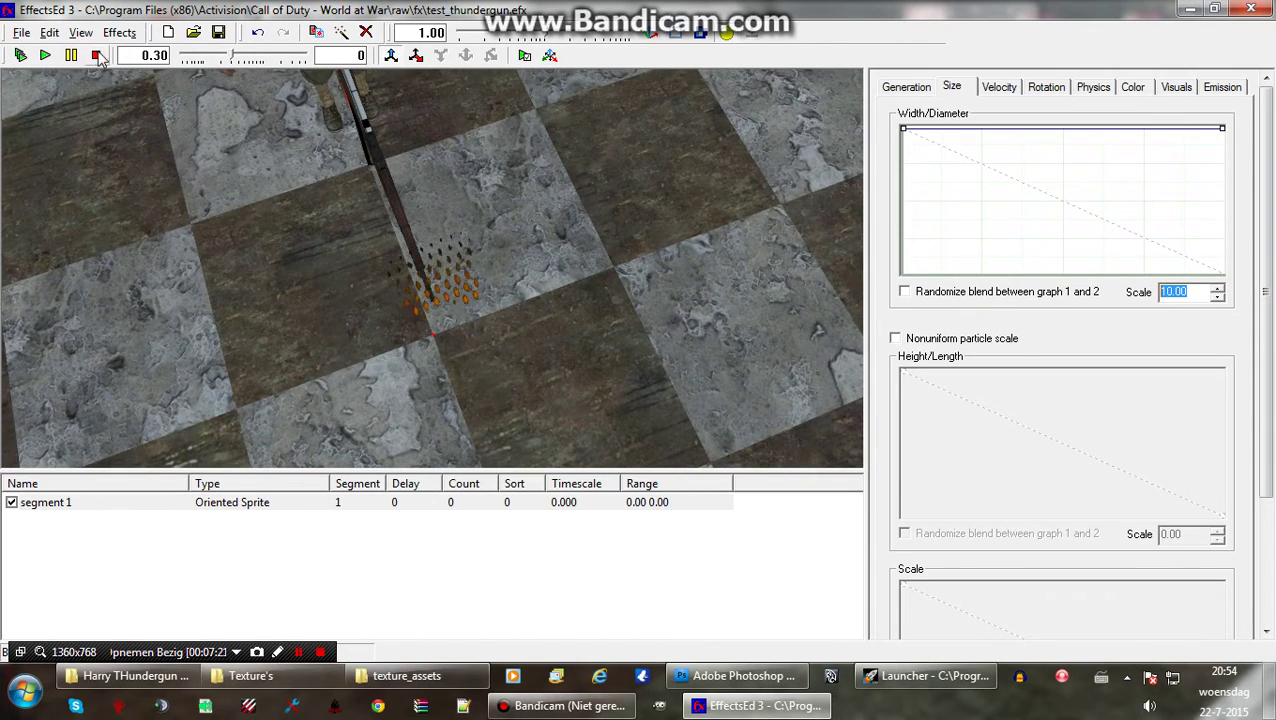
- Add a second segment to the effect and set its element type to Light
{"action": "left_click", "coordinate": [119, 32]}
{"action": "left_click", "coordinate": [168, 56]}
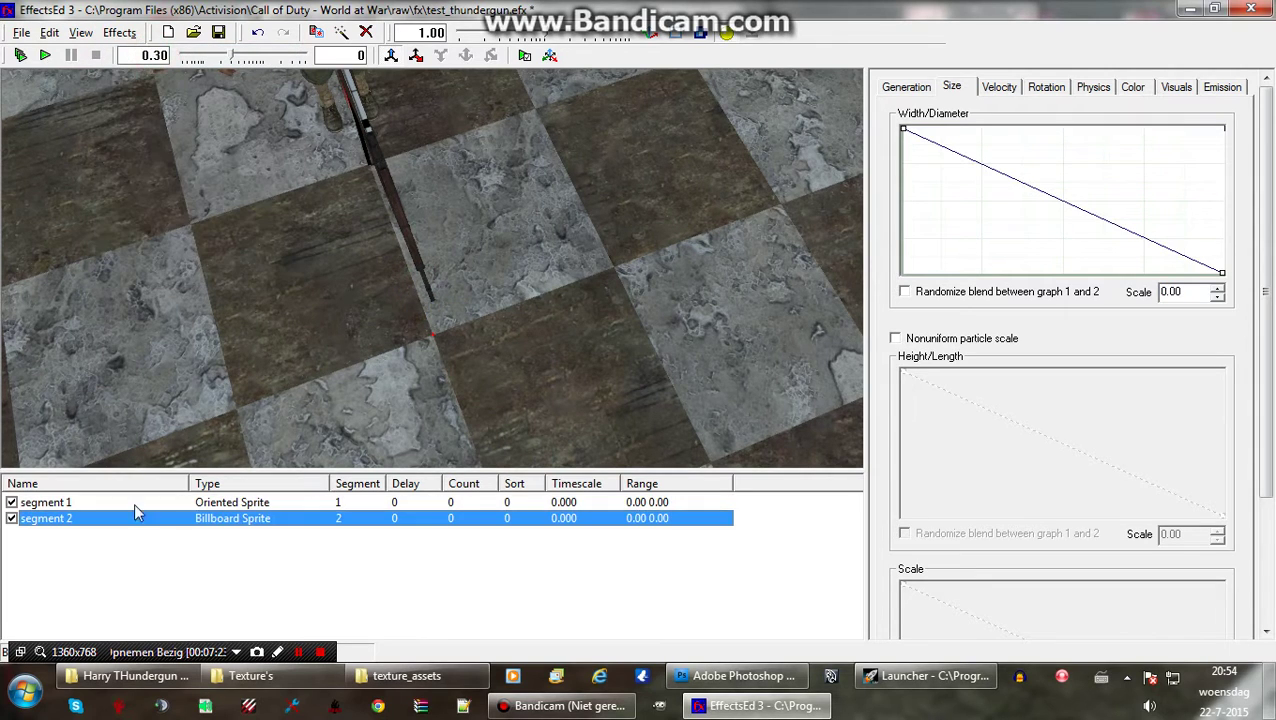
{"action": "left_click", "coordinate": [1176, 87]}
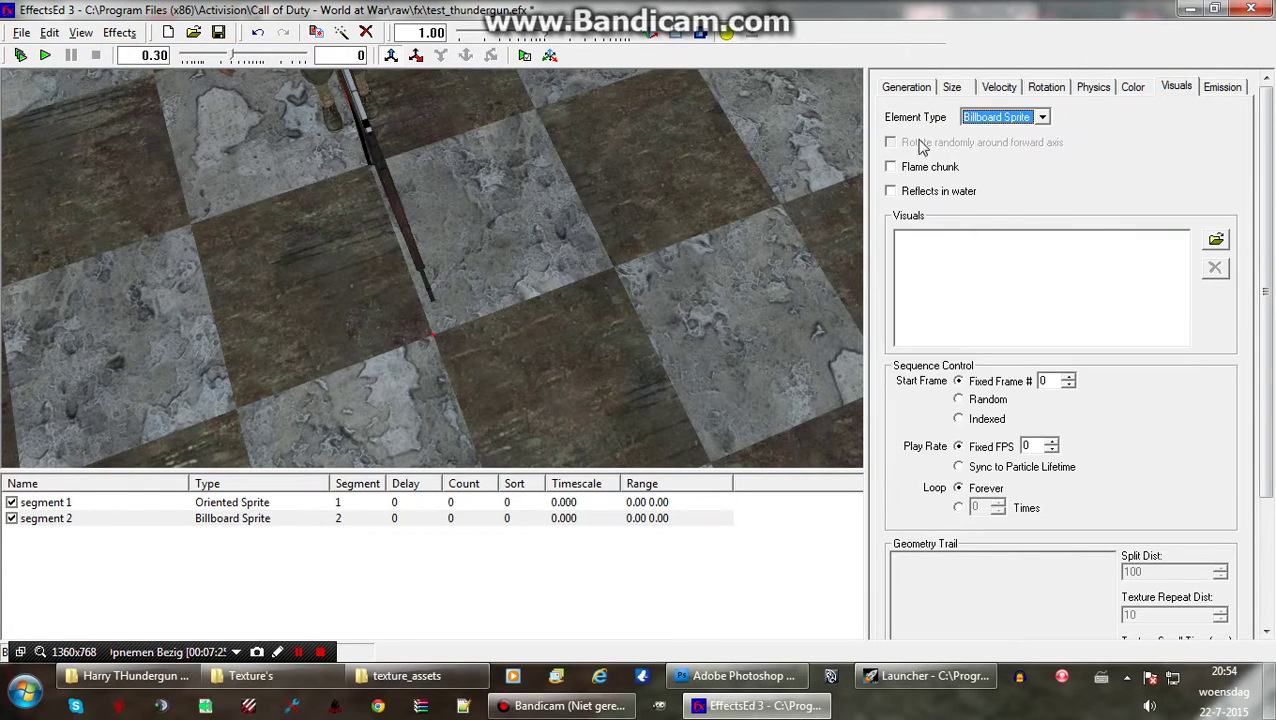
{"action": "left_click", "coordinate": [978, 117]}
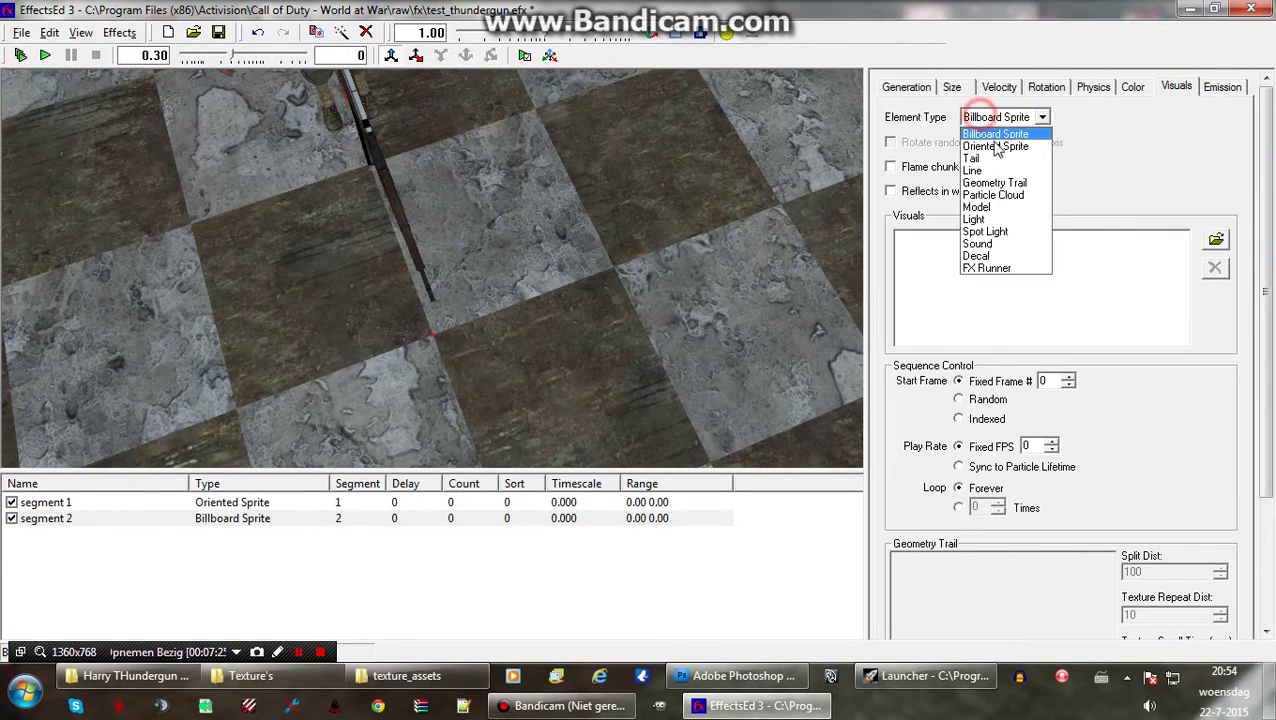
{"action": "left_click", "coordinate": [985, 219]}
{"action": "left_click", "coordinate": [1130, 88]}
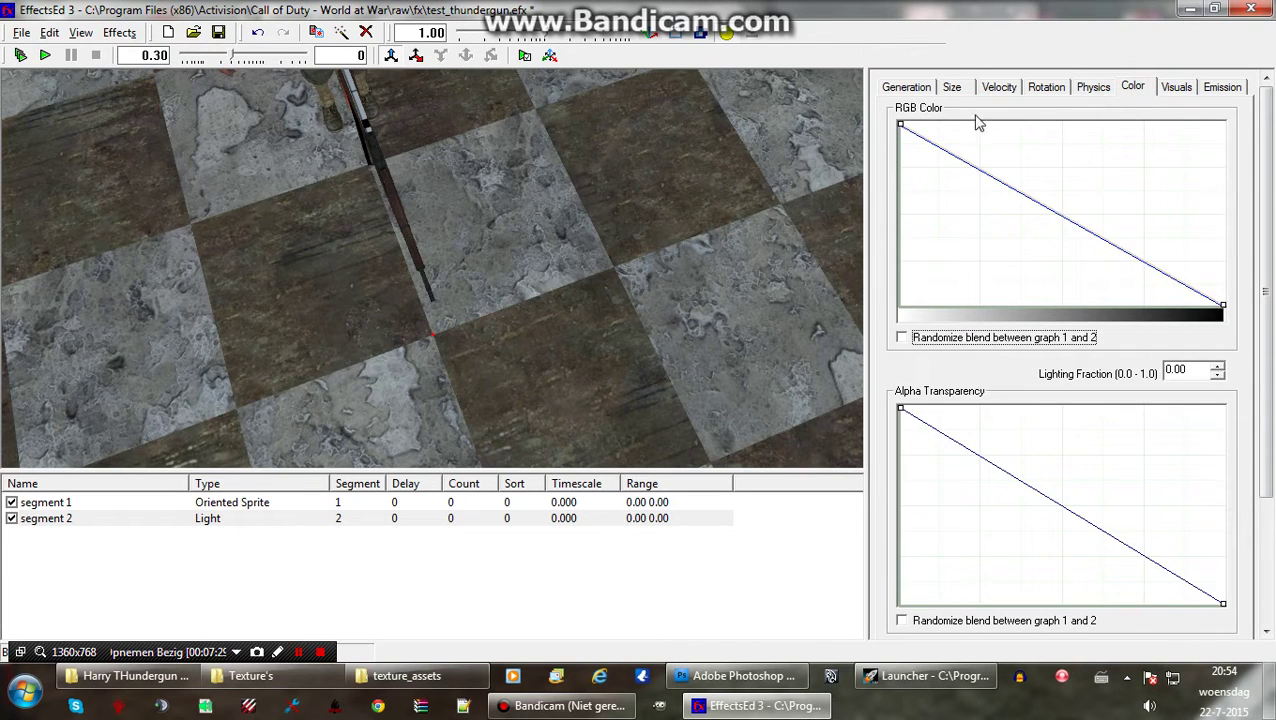
{"action": "left_click", "coordinate": [954, 87]}
{"action": "left_click", "coordinate": [927, 89]}
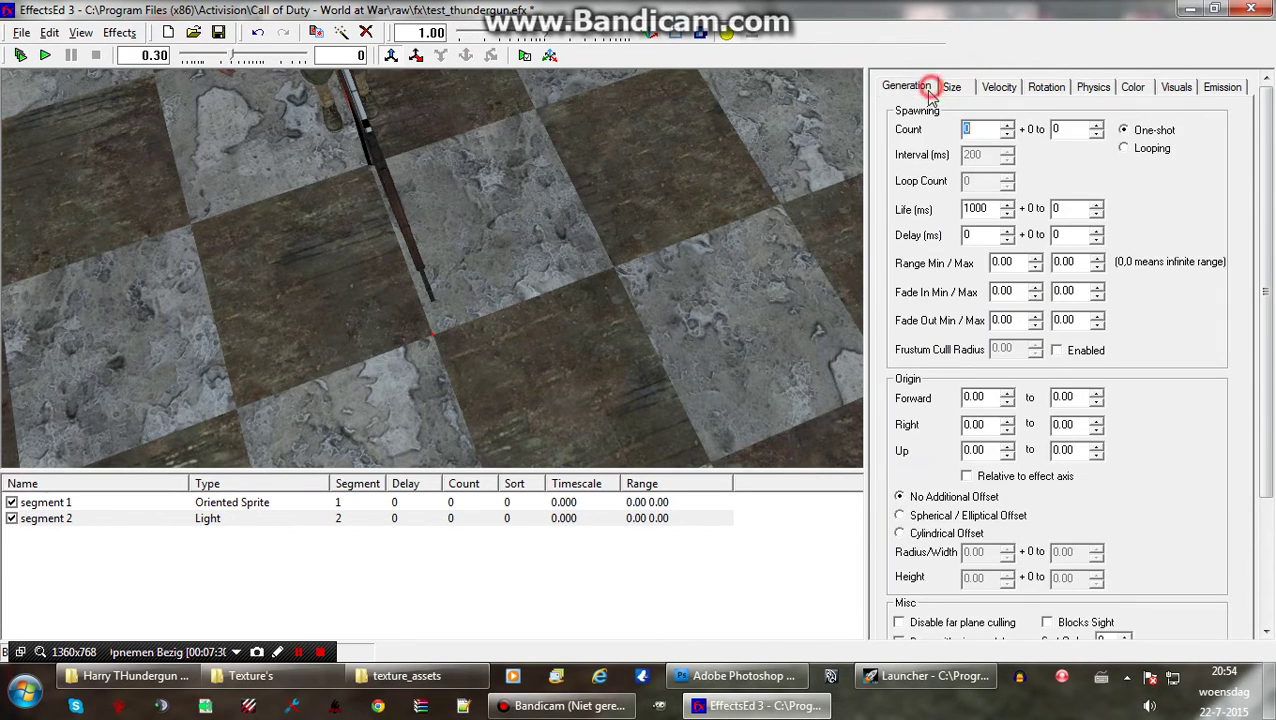
{"action": "left_click_drag", "start_coordinate": [340, 420], "coordinate": [340, 352]}
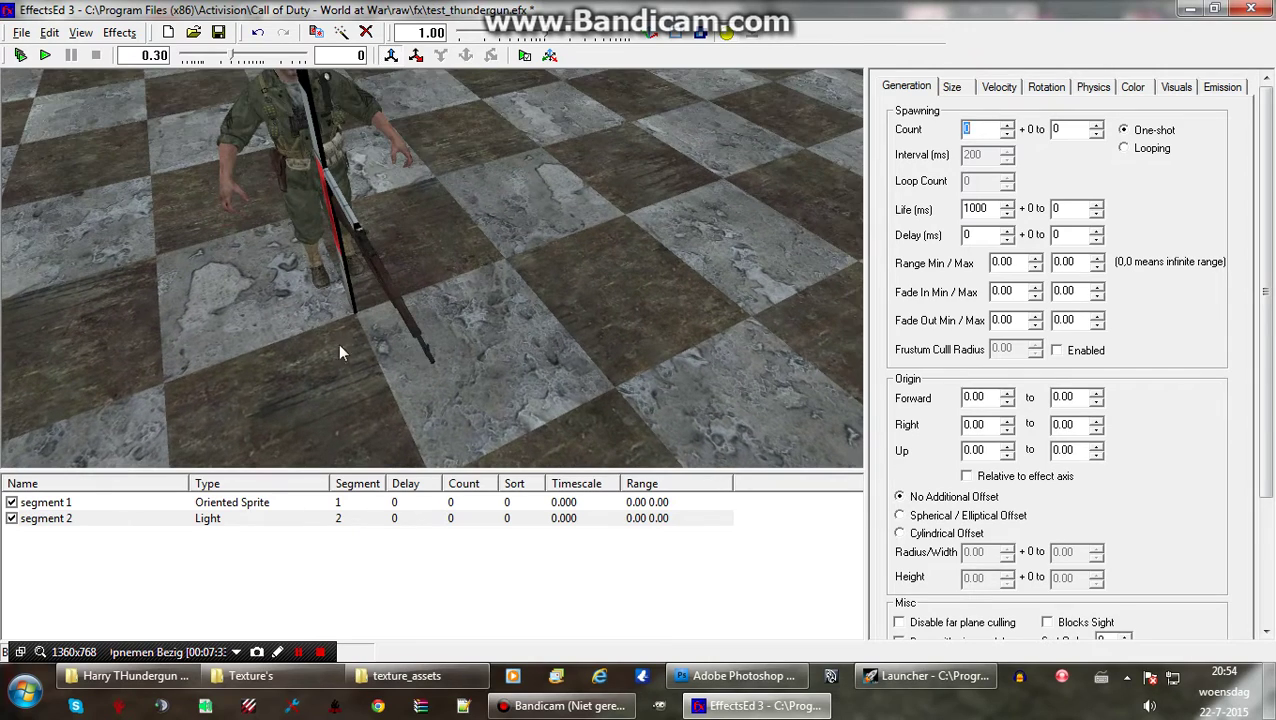
- Play the effect with segment 1 set to Billboard Sprite and inspect the glow from different angles
{"action": "left_click", "coordinate": [46, 504]}
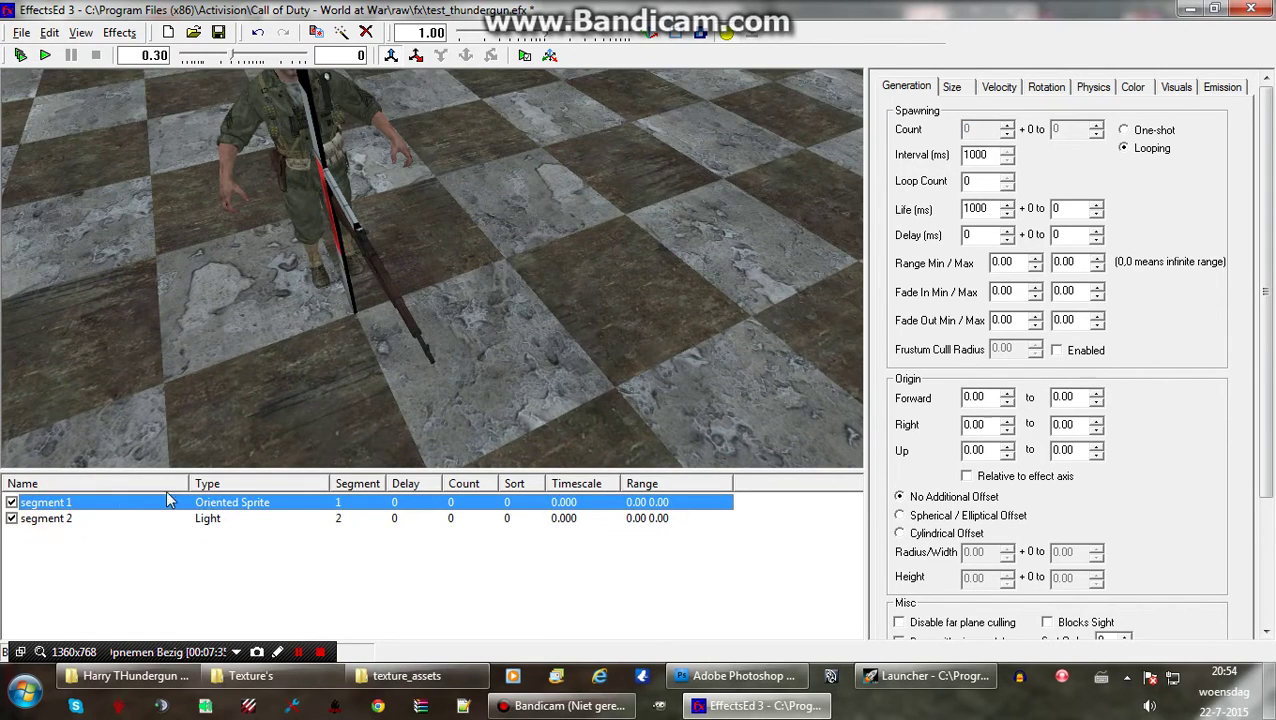
{"action": "left_click", "coordinate": [46, 56]}
{"action": "left_click_drag", "start_coordinate": [365, 296], "coordinate": [450, 256]}
{"action": "left_click", "coordinate": [1177, 88]}
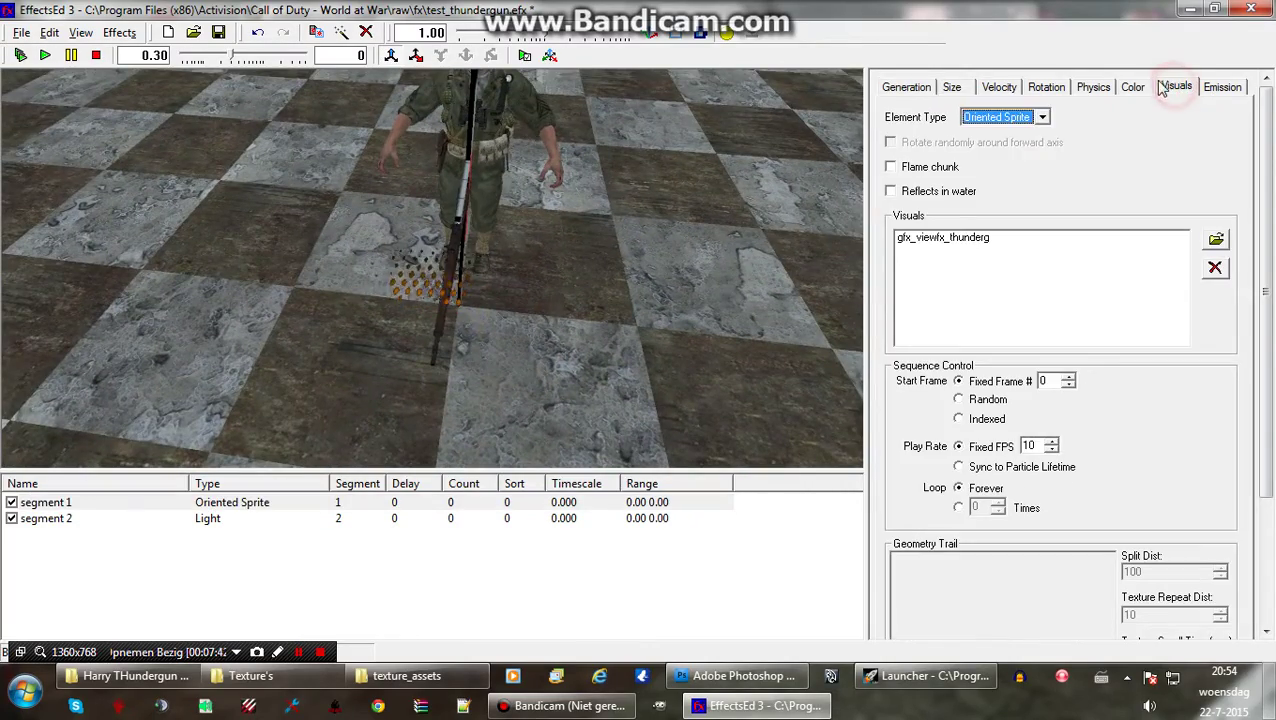
{"action": "left_click", "coordinate": [1003, 118]}
{"action": "left_click", "coordinate": [998, 134]}
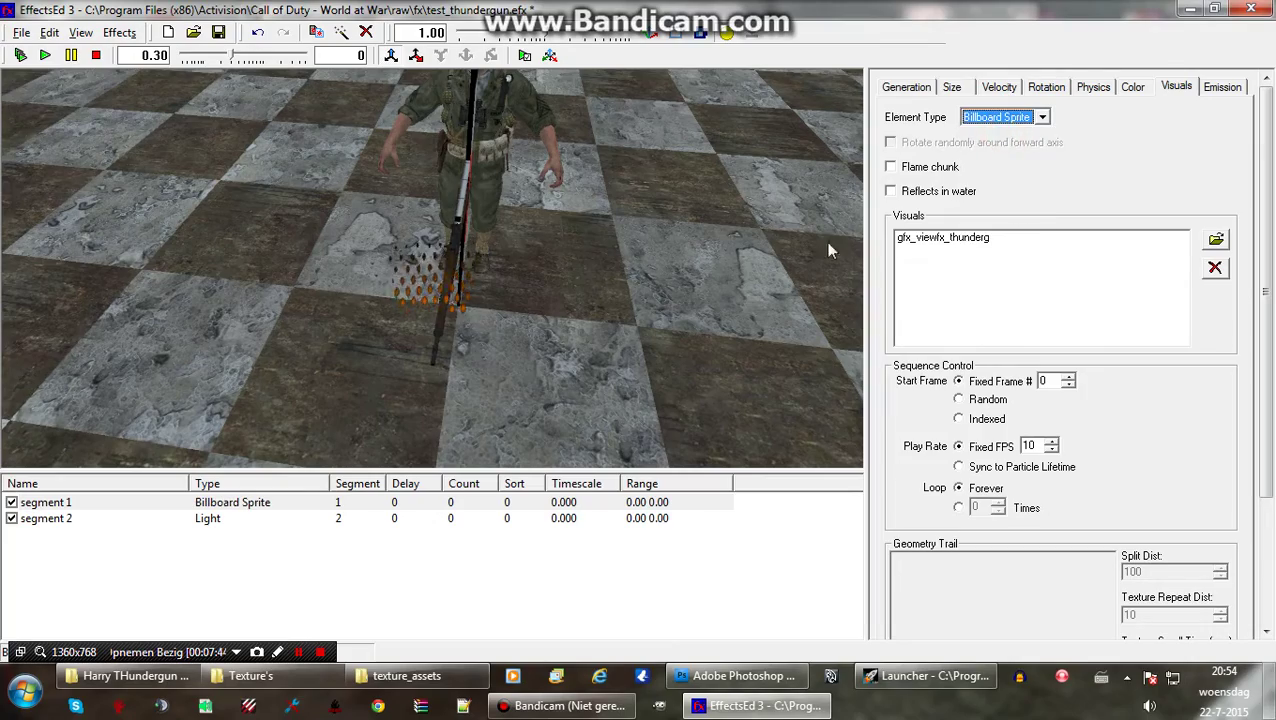
{"action": "left_click_drag", "start_coordinate": [498, 217], "coordinate": [520, 280]}
{"action": "right_click_drag", "start_coordinate": [520, 280], "coordinate": [520, 340]}
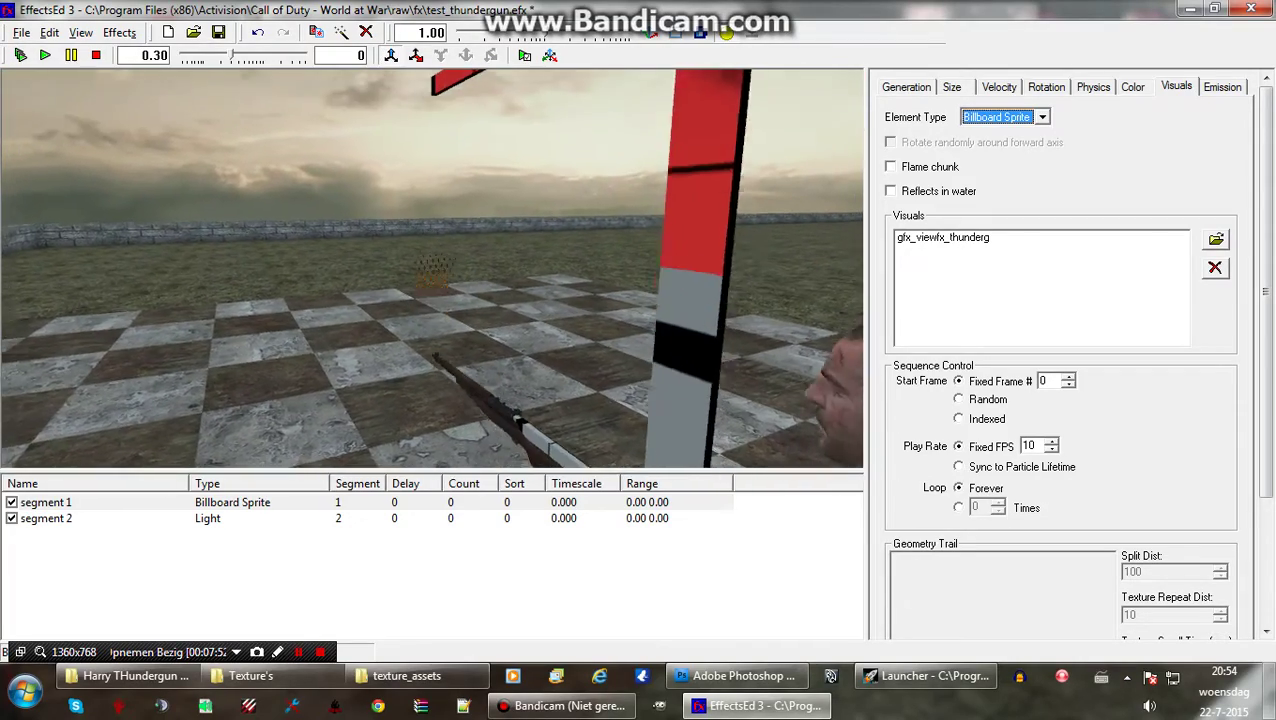
- Change segment 1's element type to Tail and open its Size settings
{"action": "left_click", "coordinate": [982, 118]}
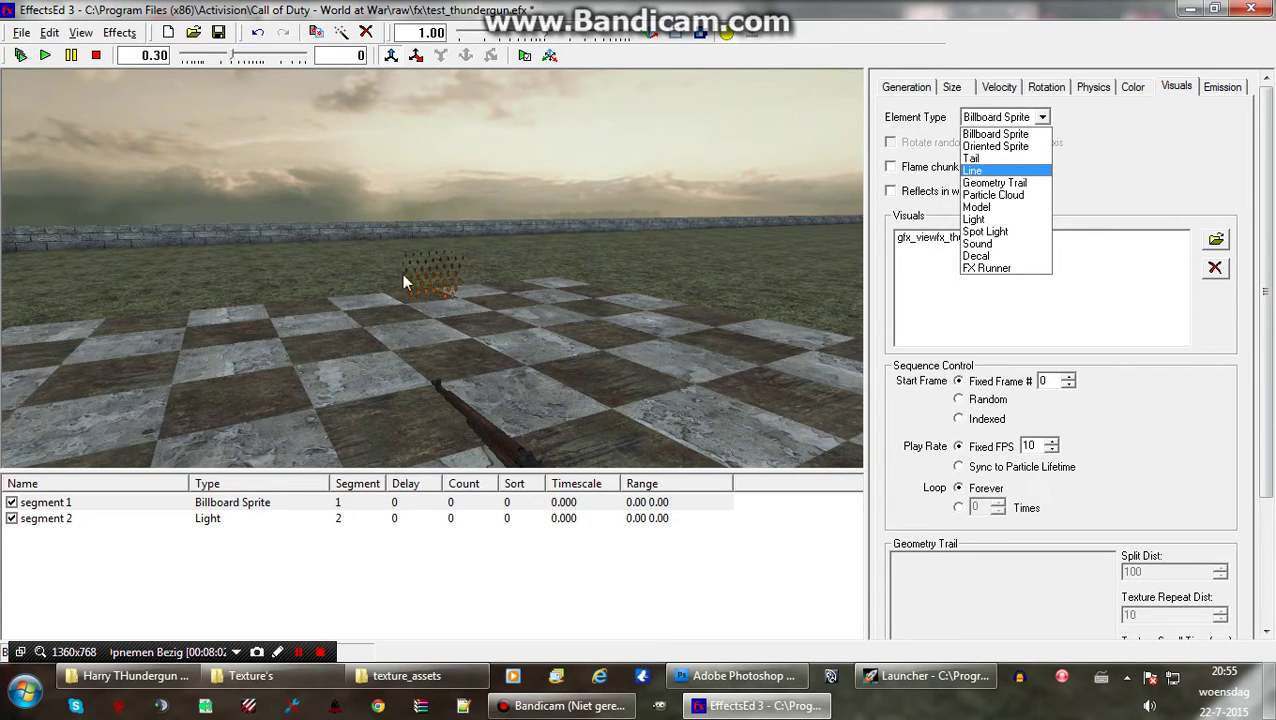
{"action": "left_click", "coordinate": [984, 158]}
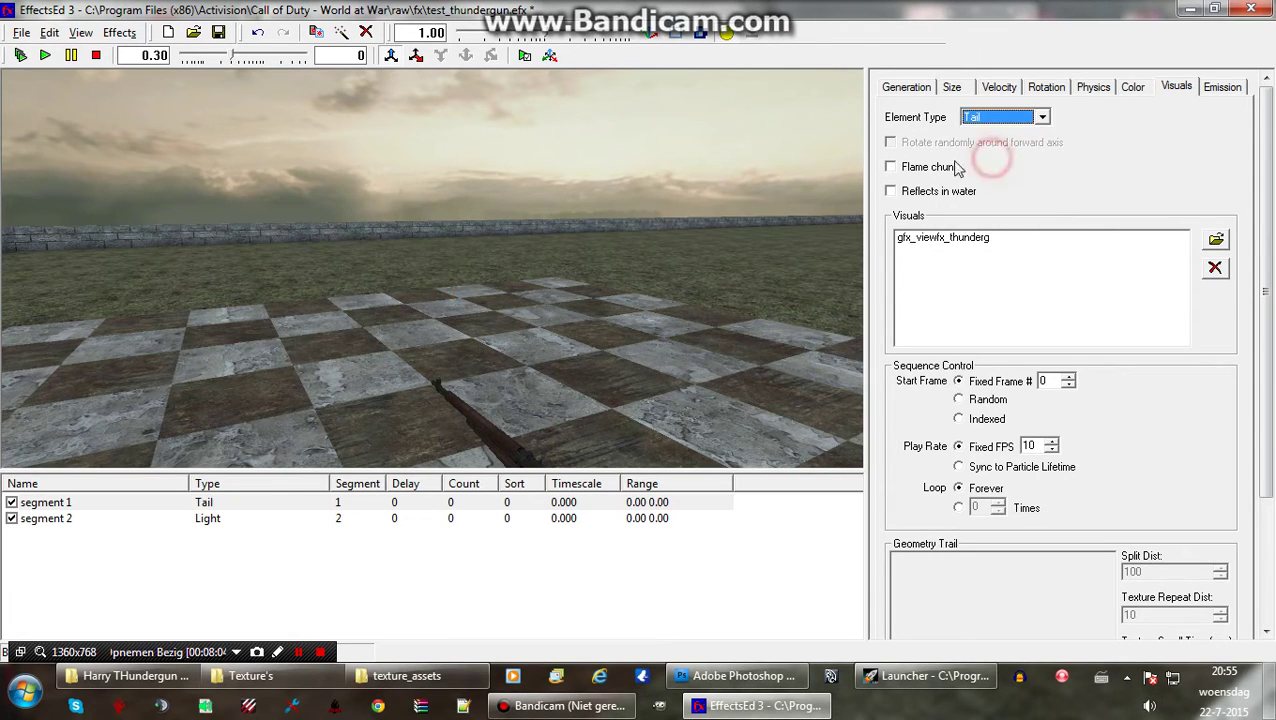
{"action": "left_click", "coordinate": [965, 86]}
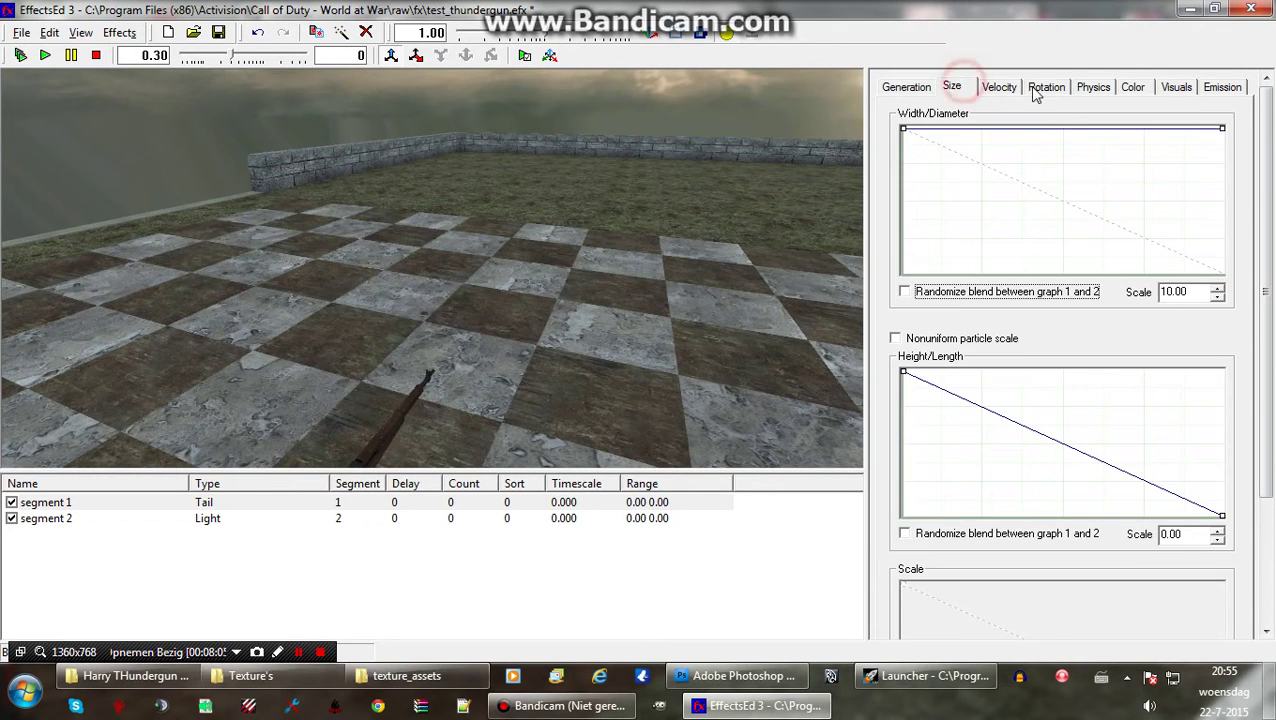
- Change segment 1's element type to Oriented Sprite and view the effect from another angle in the preview
{"action": "left_click", "coordinate": [1136, 87]}
{"action": "left_click", "coordinate": [1177, 87]}
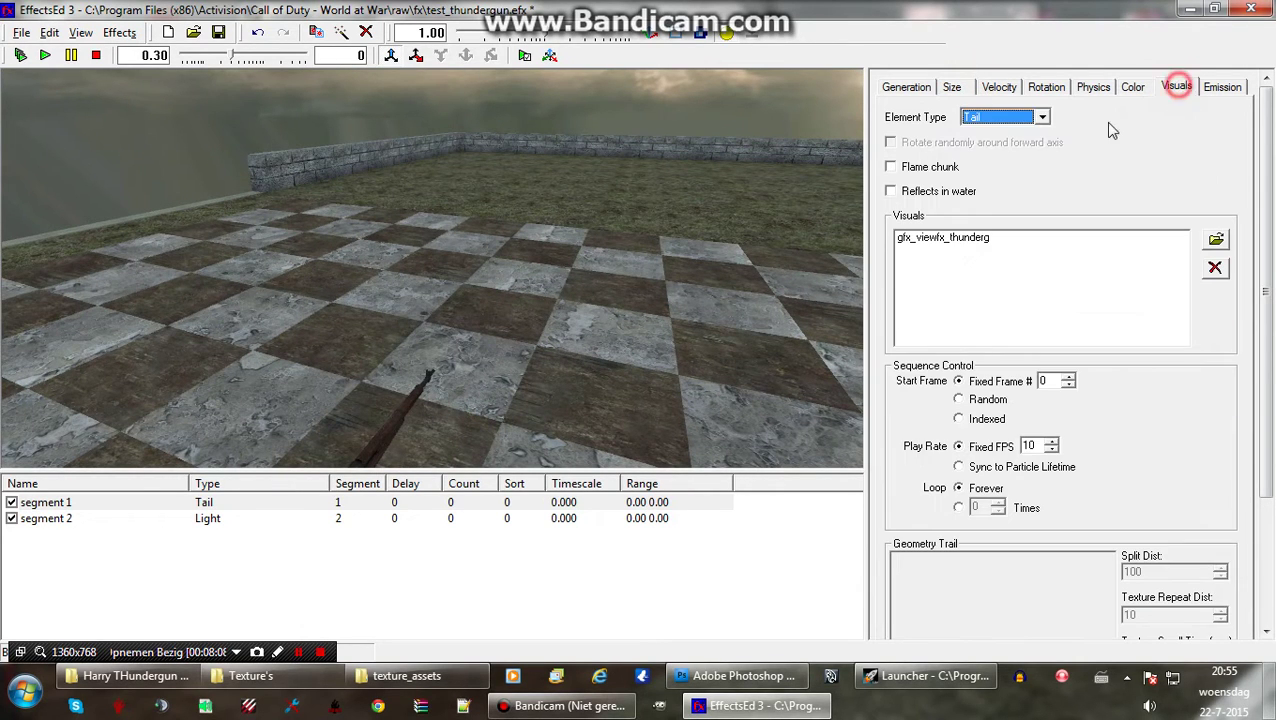
{"action": "left_click", "coordinate": [979, 113]}
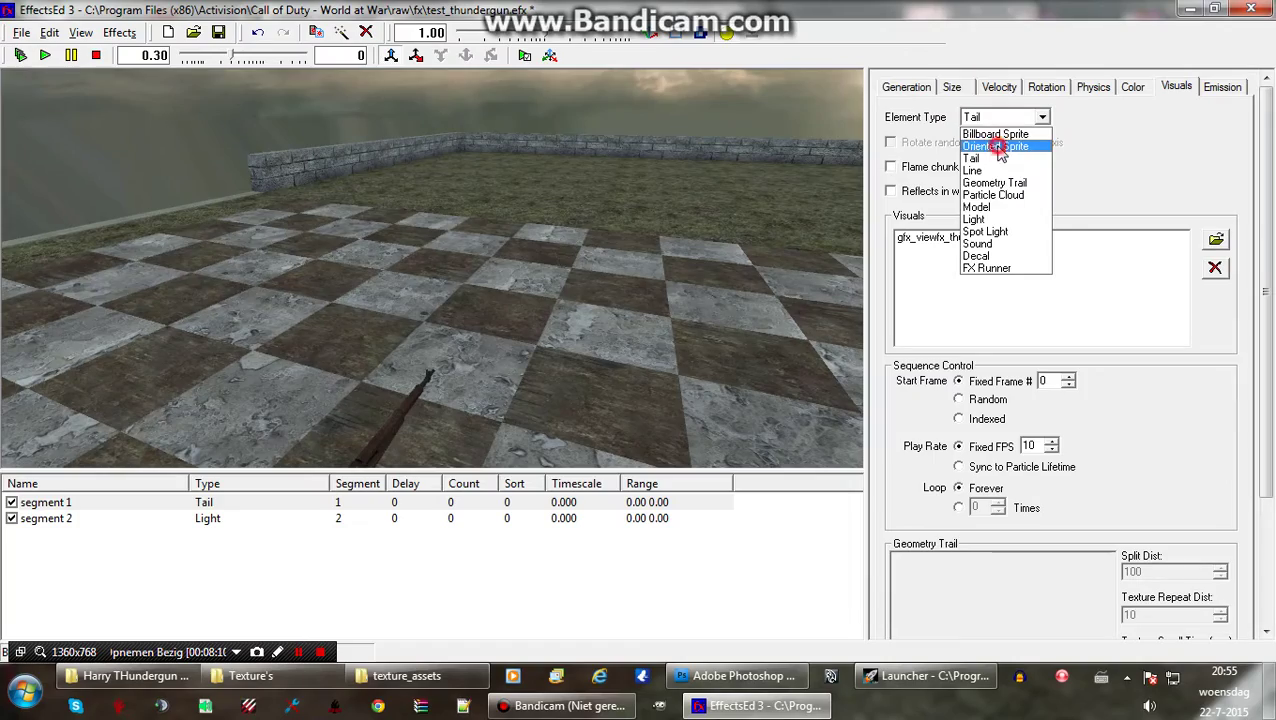
{"action": "left_click", "coordinate": [997, 147]}
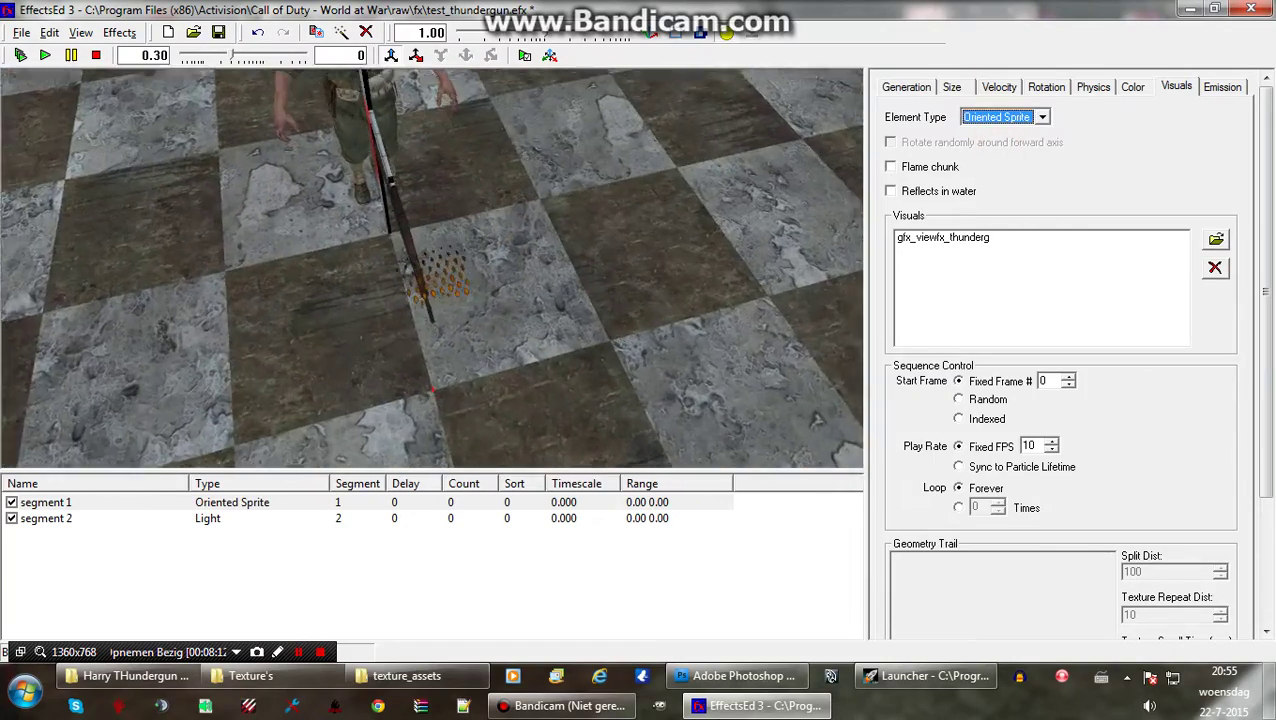
{"action": "left_click_drag", "start_coordinate": [675, 255], "coordinate": [554, 224]}
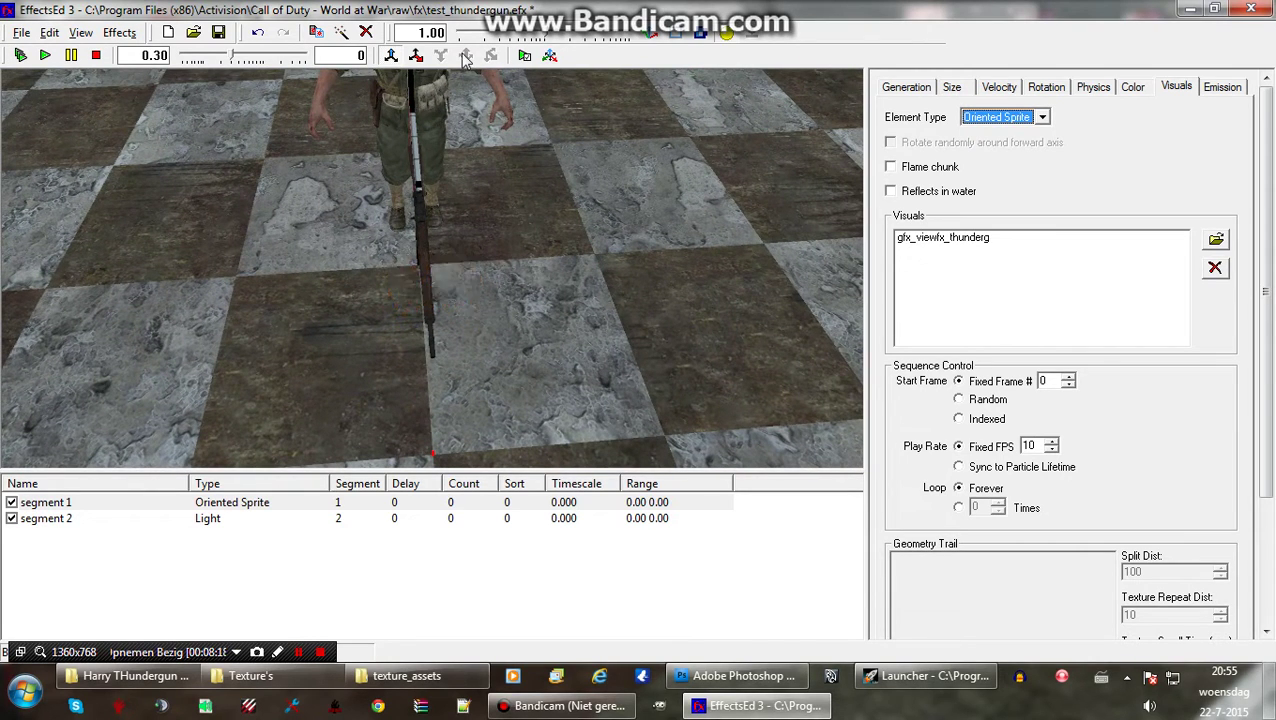
- Save the test_thundergun effect and stop its playback
{"action": "left_click", "coordinate": [21, 32]}
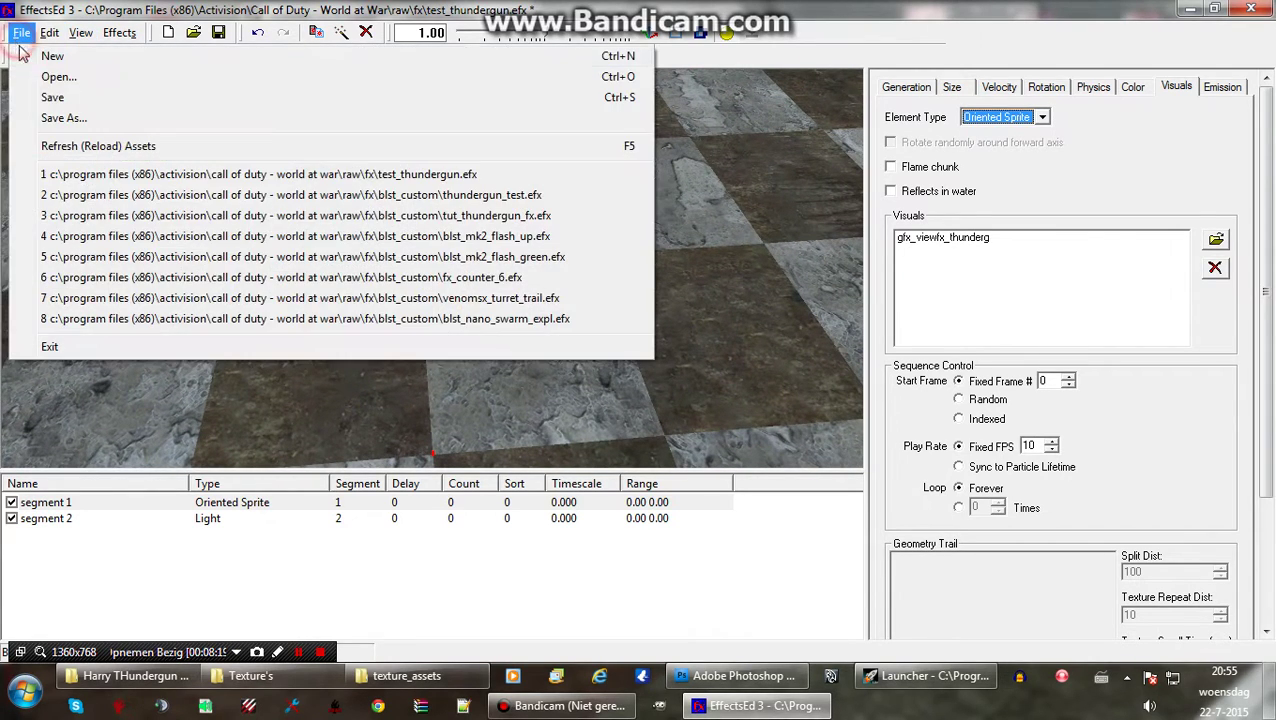
{"action": "left_click", "coordinate": [52, 97]}
{"action": "left_click_drag", "start_coordinate": [554, 254], "coordinate": [371, 334]}
{"action": "left_click", "coordinate": [1191, 8]}
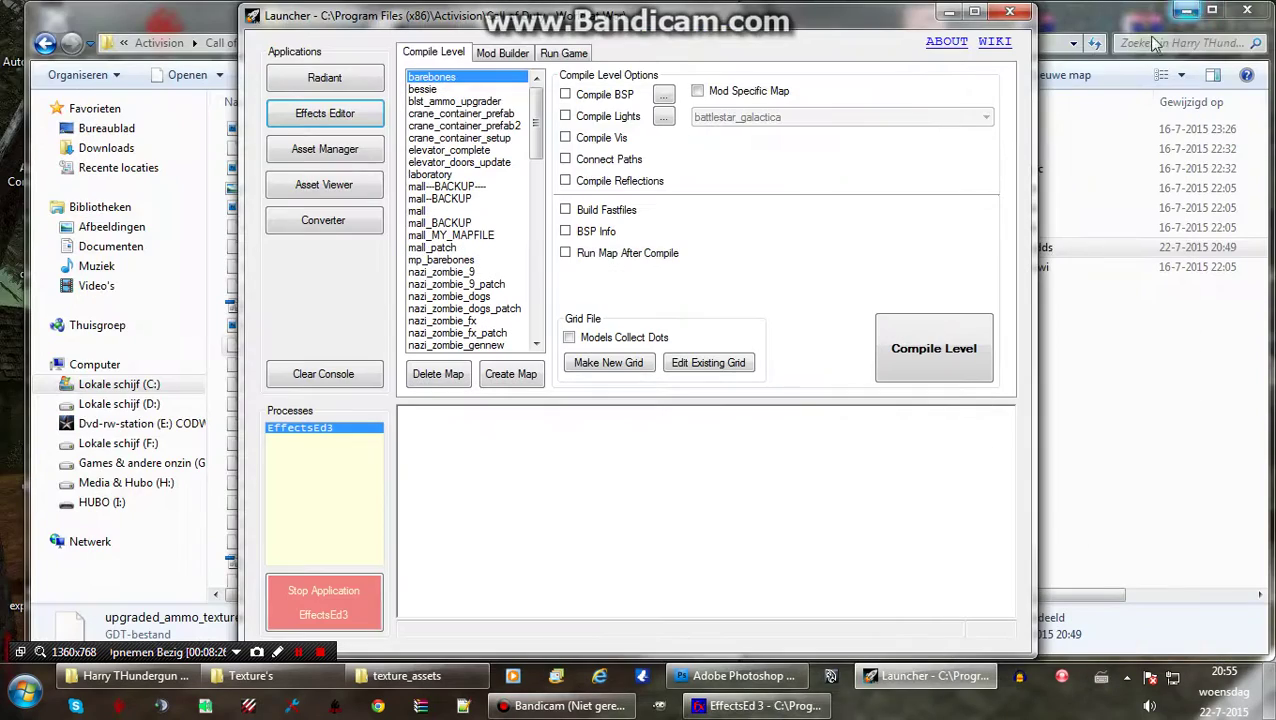
{"action": "left_click", "coordinate": [755, 706]}
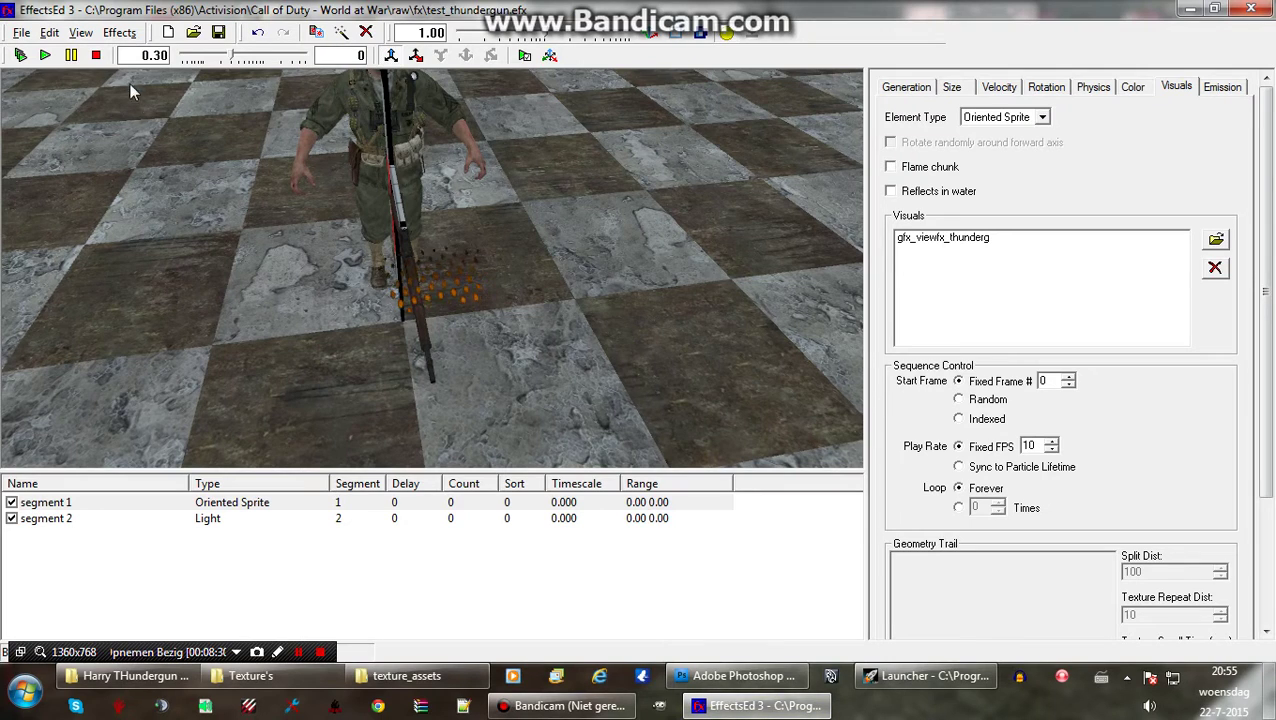
{"action": "left_click", "coordinate": [98, 55]}
- Switch to Launcher to view the Mod Builder options, and minimize all open windows to reveal the desktop
{"action": "left_click", "coordinate": [1191, 8]}
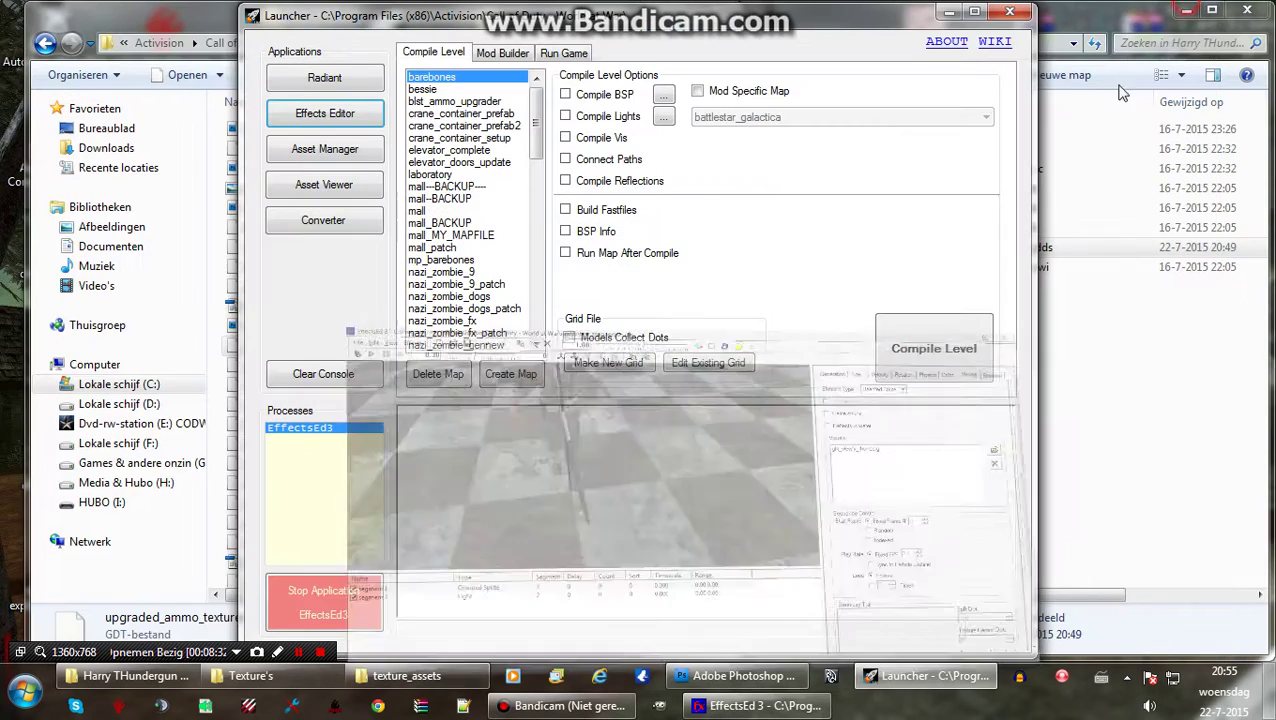
{"action": "left_click", "coordinate": [503, 52]}
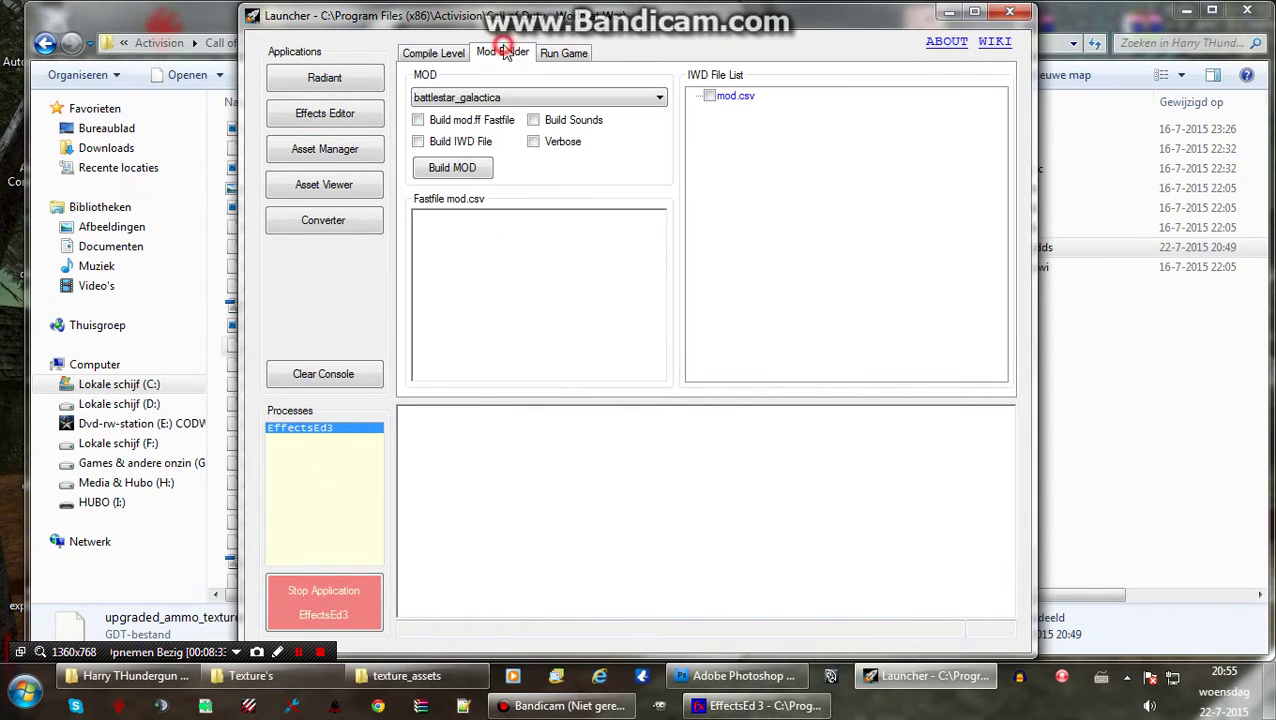
{"action": "left_click", "coordinate": [946, 13]}
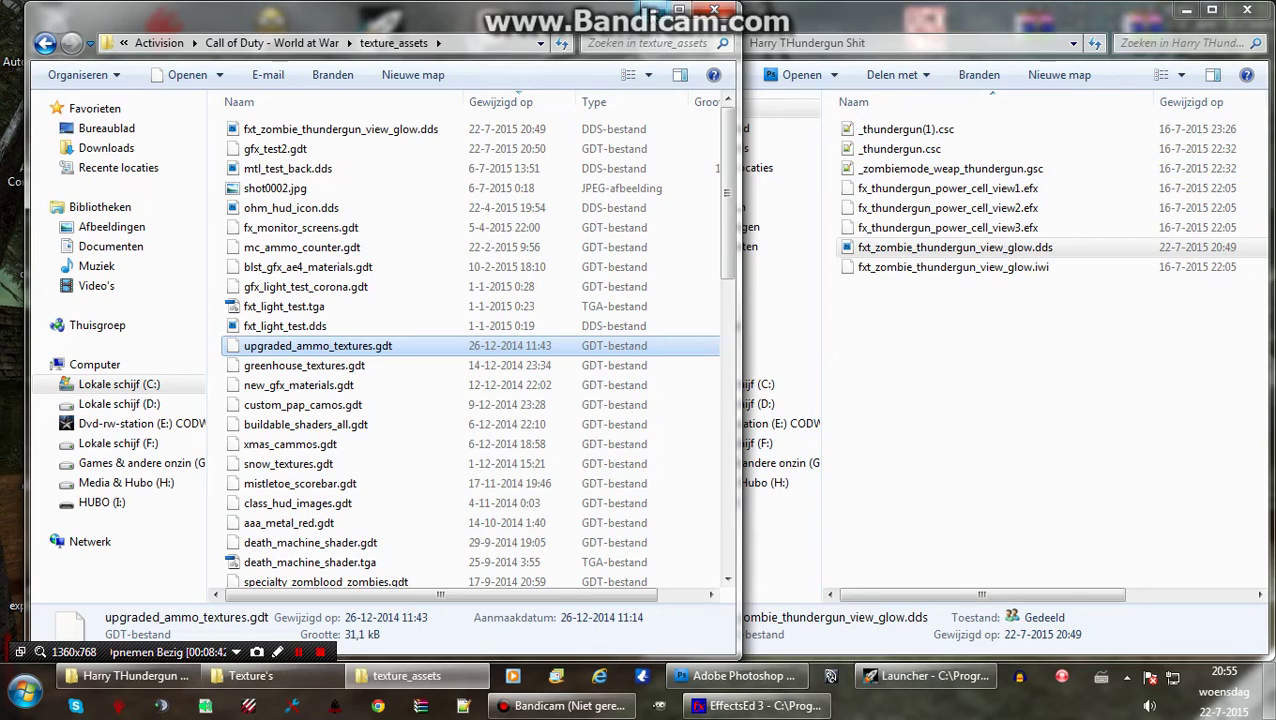
{"action": "left_click", "coordinate": [680, 10]}
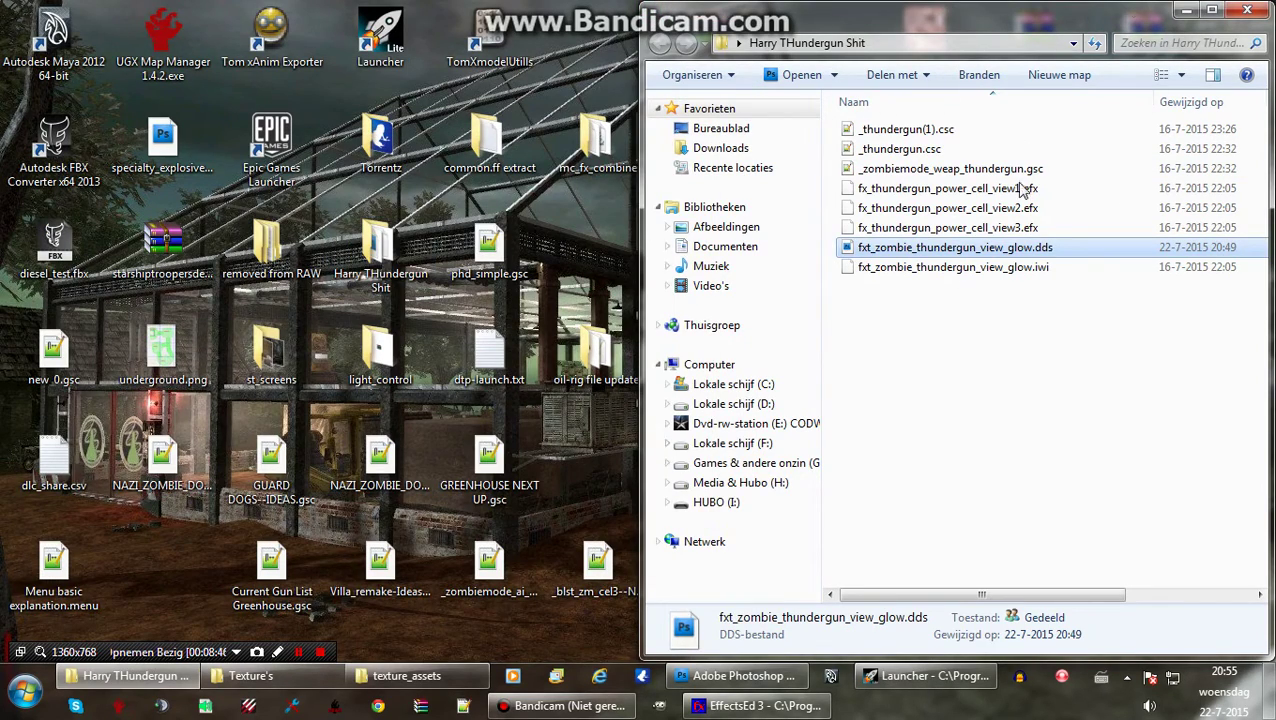
{"action": "left_click", "coordinate": [1185, 13]}
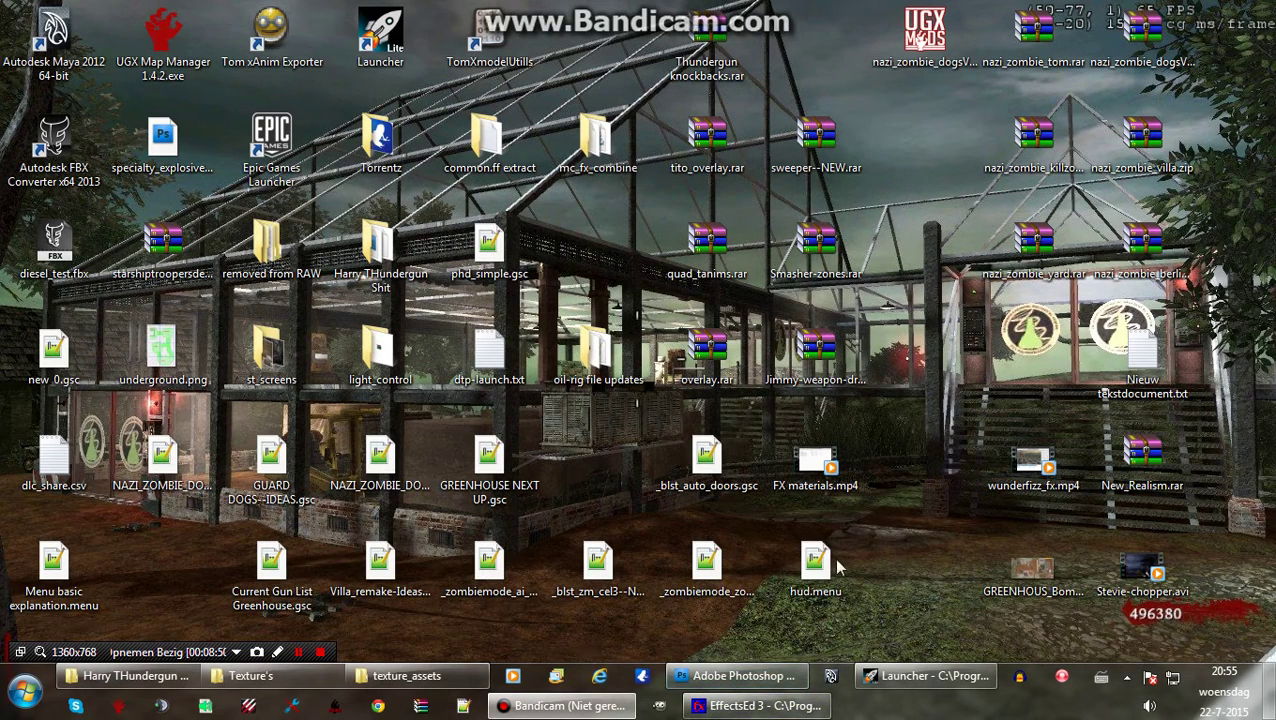
- Switch to Internet Explorer and open the bookmarked topic "[Tutorial] VIDEO display in your map!"
{"action": "left_click", "coordinate": [600, 677]}
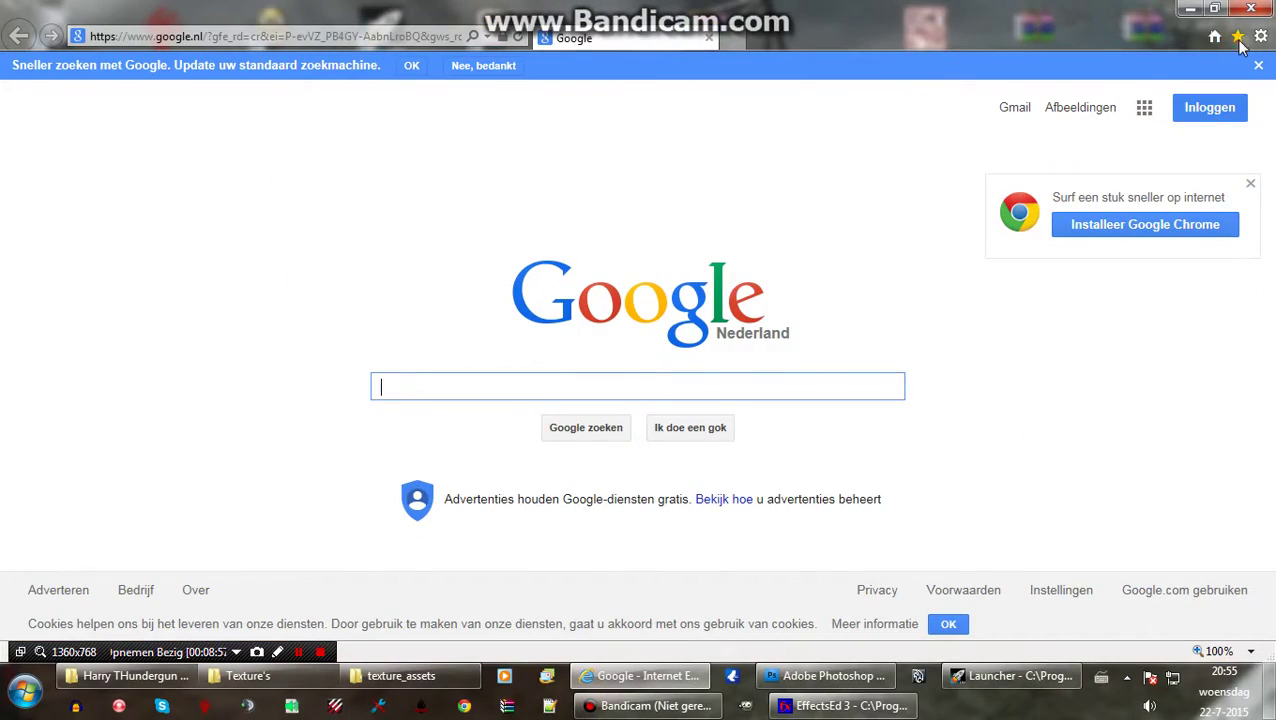
{"action": "left_click", "coordinate": [1237, 36]}
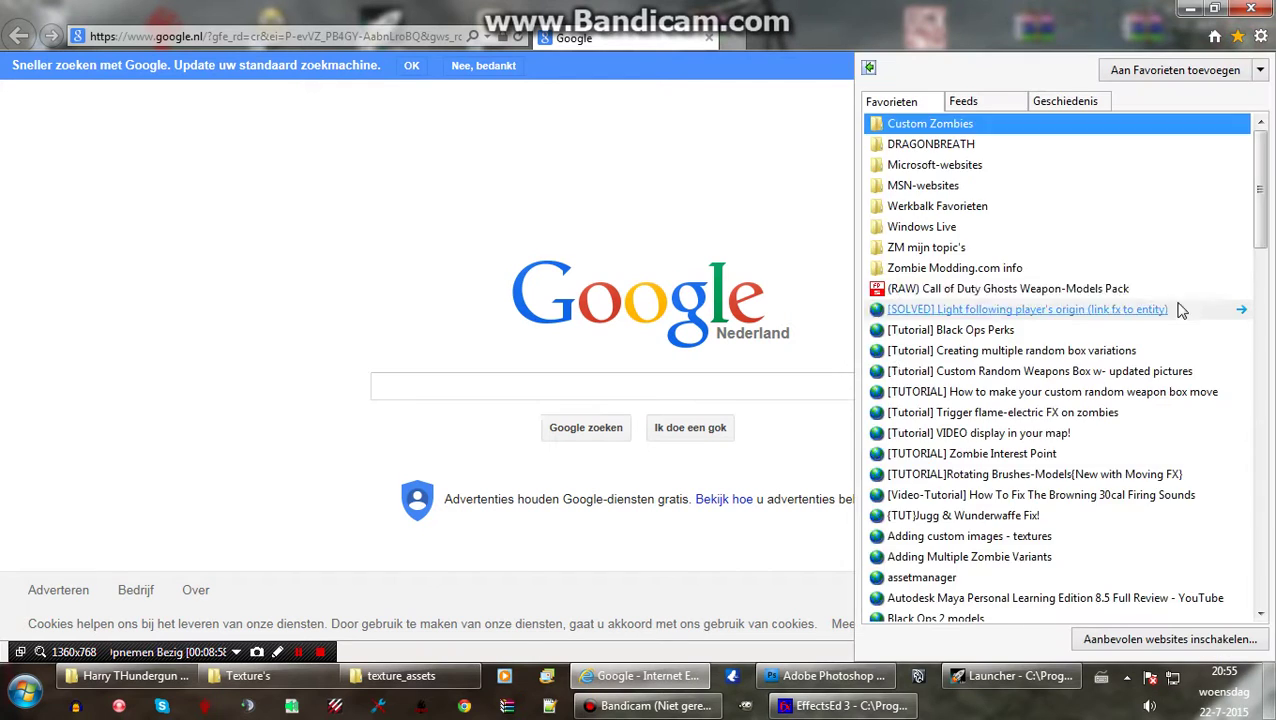
{"action": "scroll", "coordinate": [1054, 288], "scroll_direction": "down", "scroll_amount": 5}
{"action": "scroll", "coordinate": [1060, 305], "scroll_direction": "up", "scroll_amount": 4}
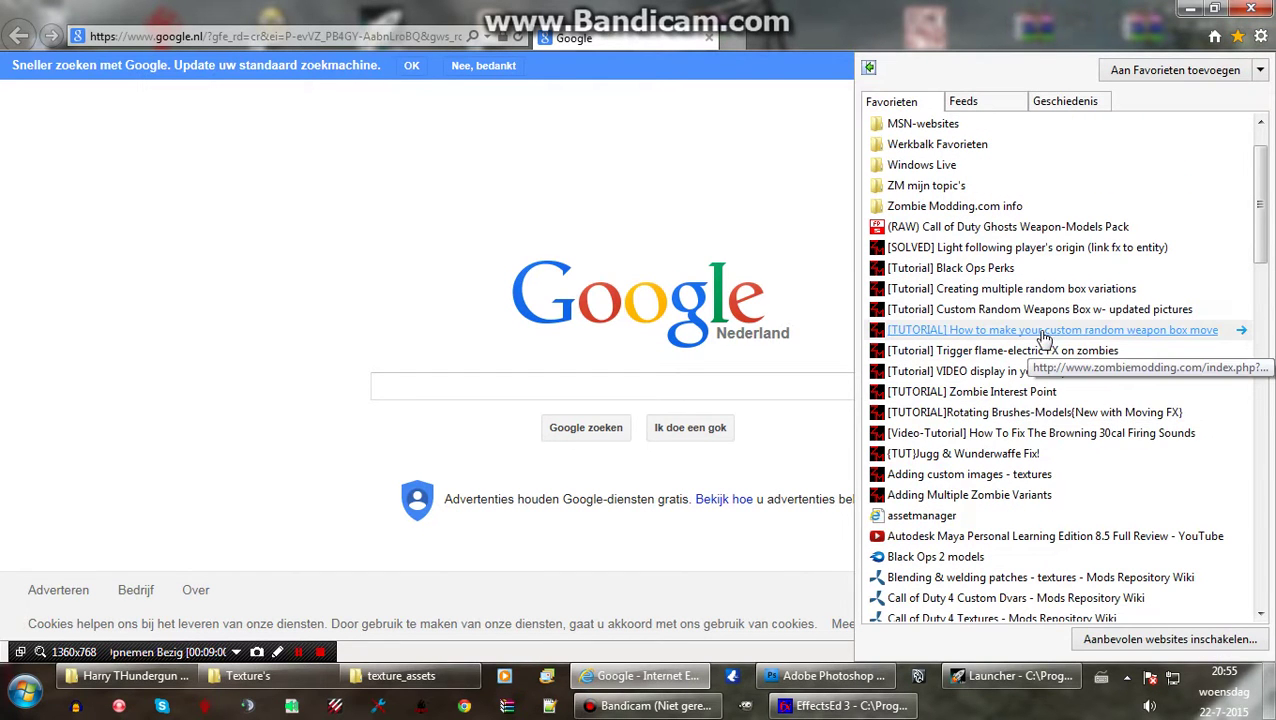
{"action": "left_click", "coordinate": [989, 373]}
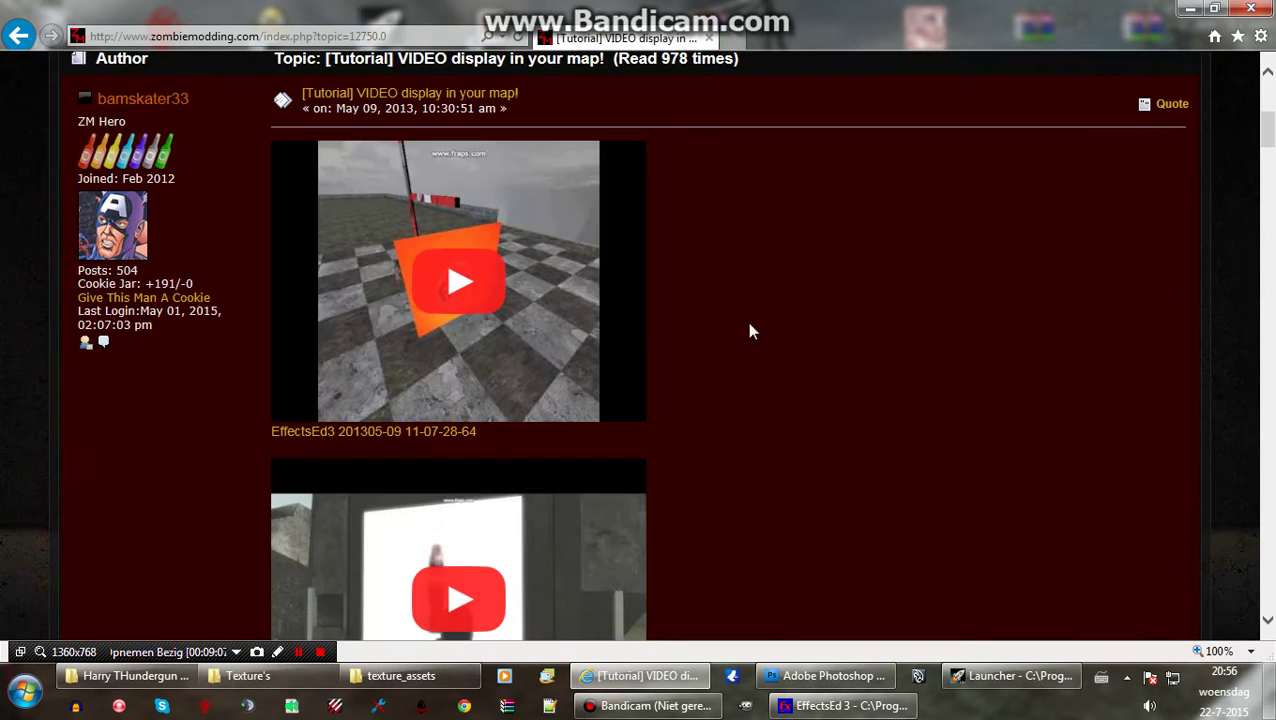
- Read the tutorial's instructions on preparing the gif grid, the effect material and the EffectsEd setup, and close the browser
{"action": "scroll", "coordinate": [594, 279], "scroll_direction": "down", "scroll_amount": 5}
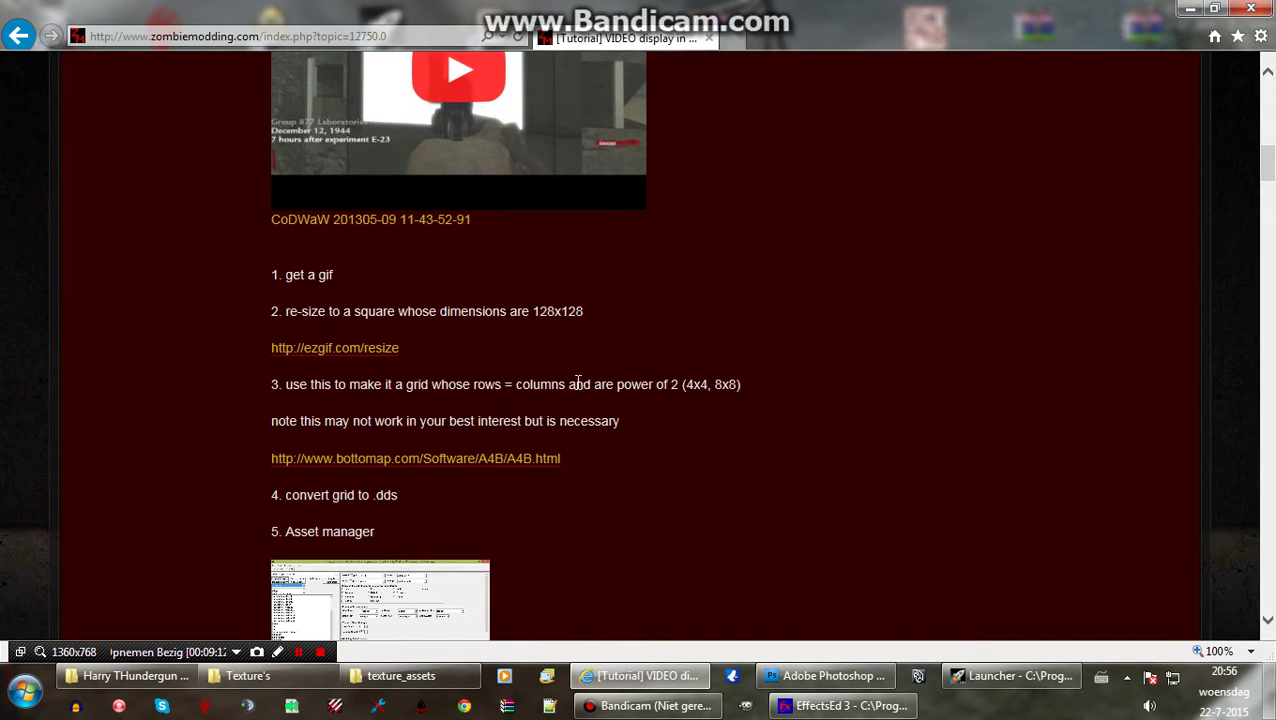
{"action": "scroll", "coordinate": [570, 380], "scroll_direction": "down", "scroll_amount": 2}
{"action": "scroll", "coordinate": [565, 320], "scroll_direction": "down", "scroll_amount": 6}
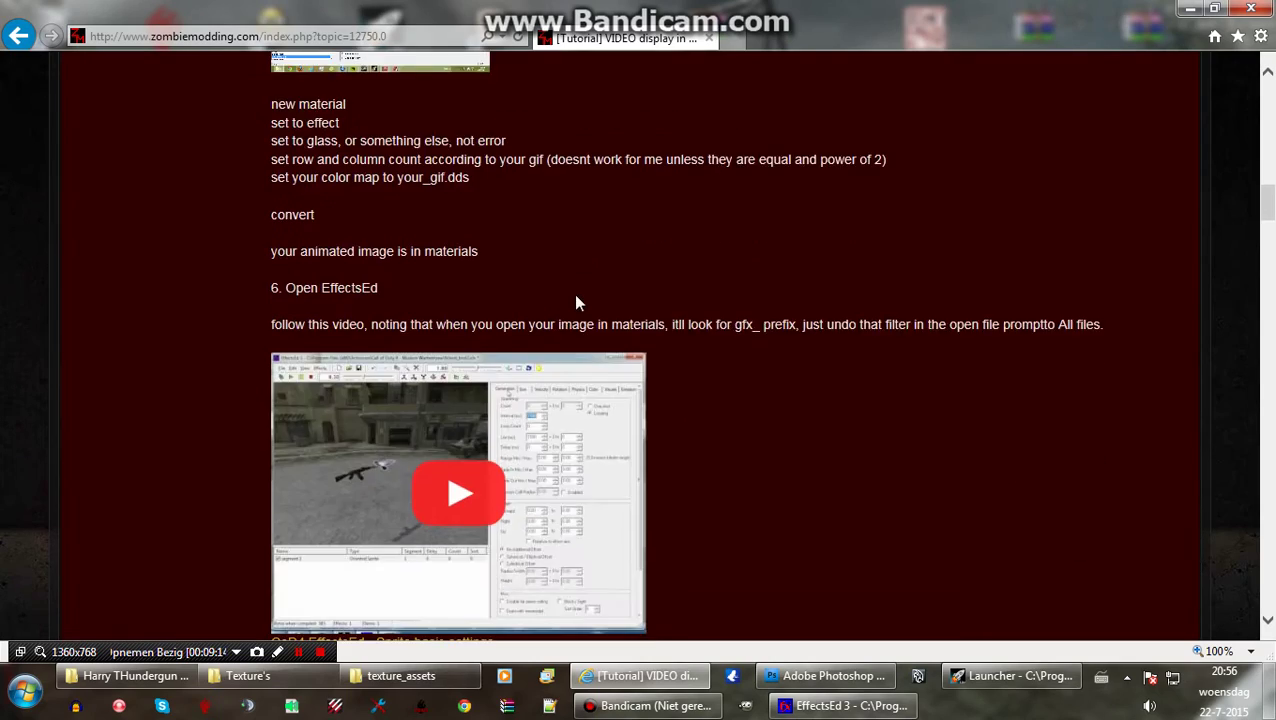
{"action": "scroll", "coordinate": [572, 297], "scroll_direction": "up", "scroll_amount": 3}
{"action": "scroll", "coordinate": [738, 225], "scroll_direction": "up", "scroll_amount": 12}
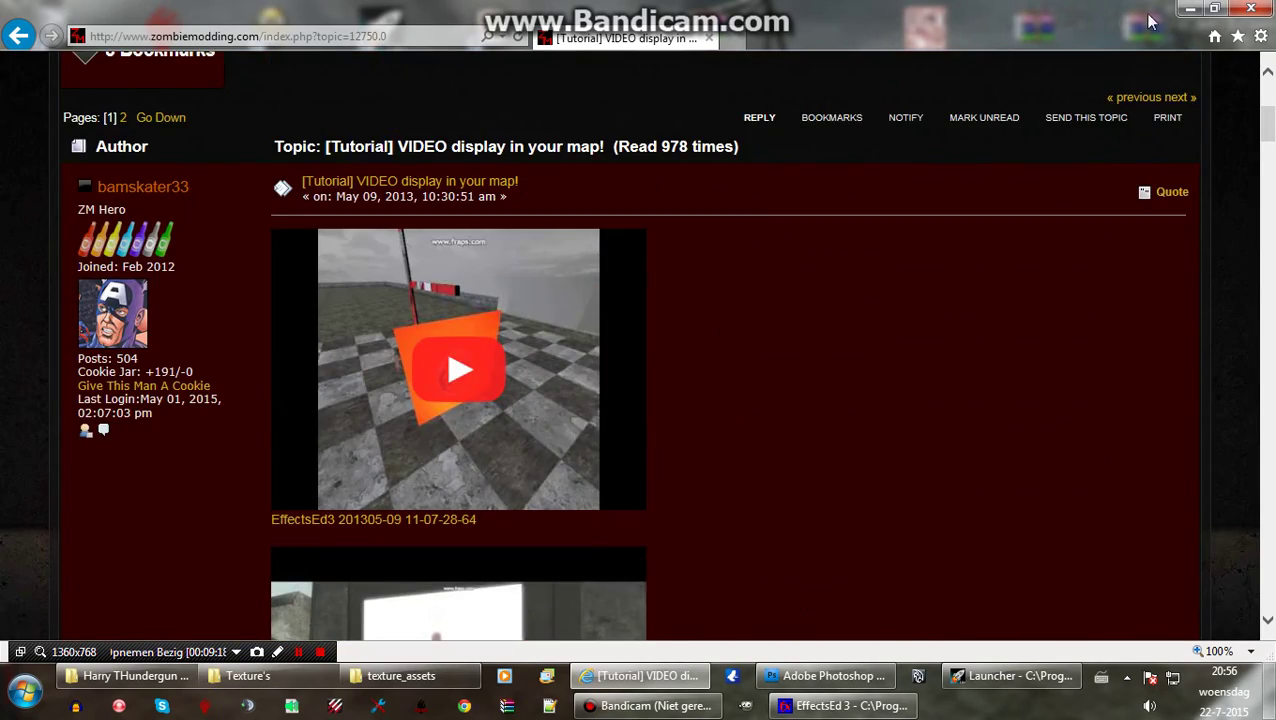
{"action": "left_click", "coordinate": [1189, 9]}
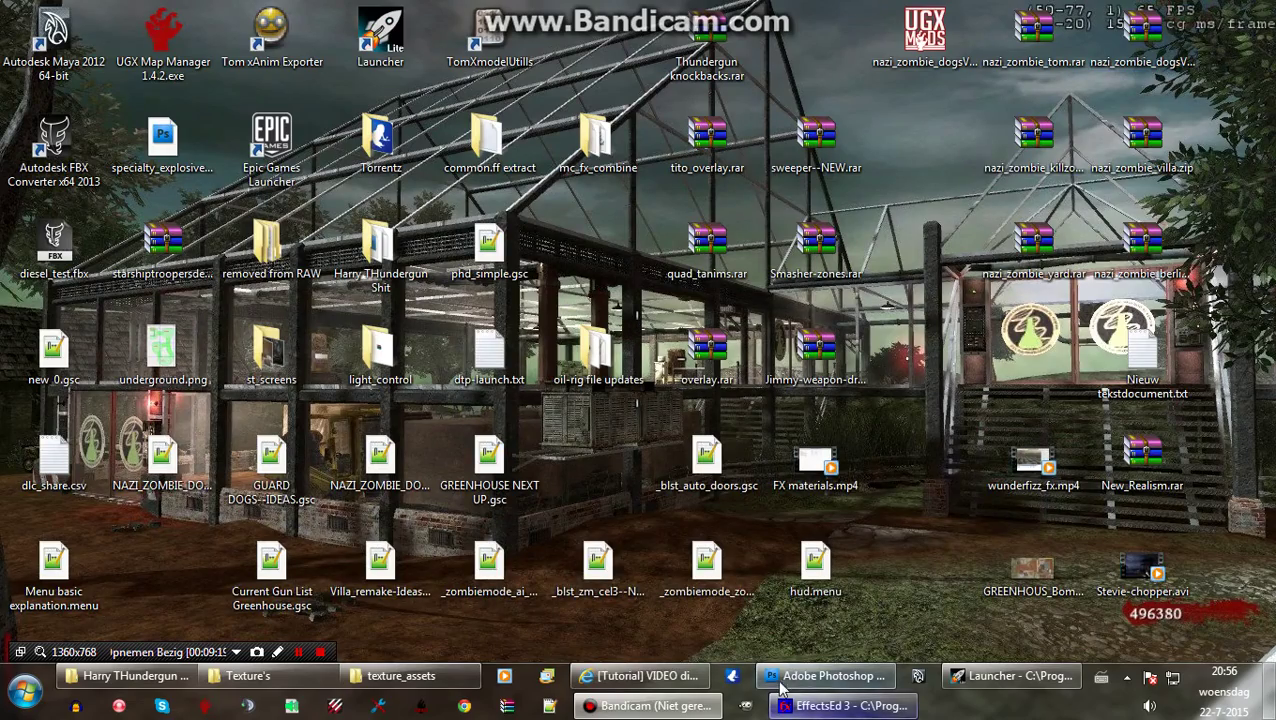
{"action": "left_click", "coordinate": [645, 676]}
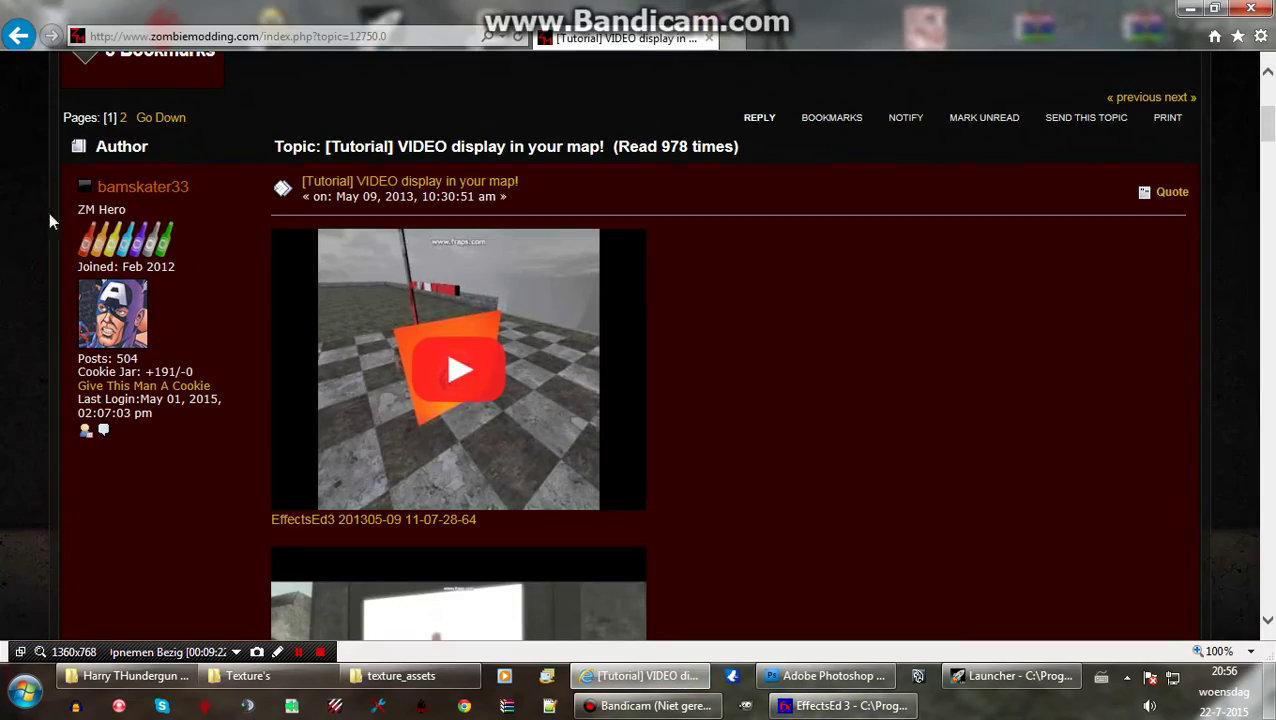
{"action": "left_click", "coordinate": [1266, 9]}
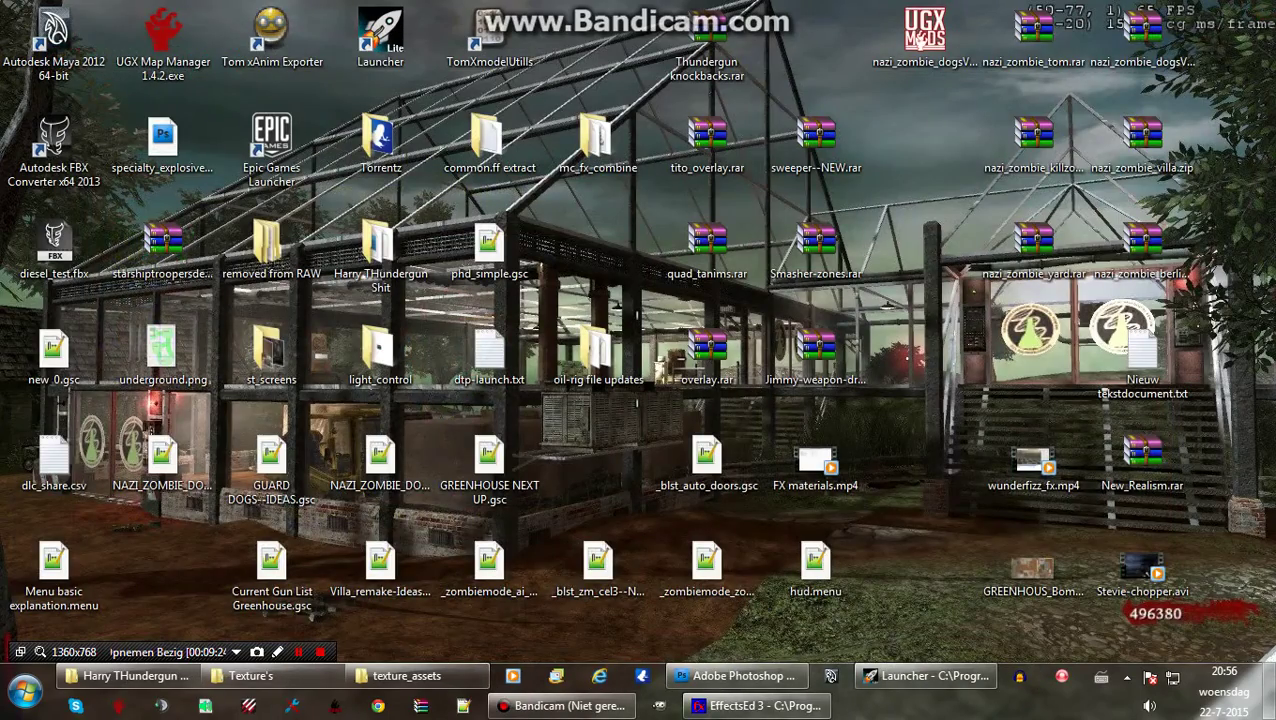